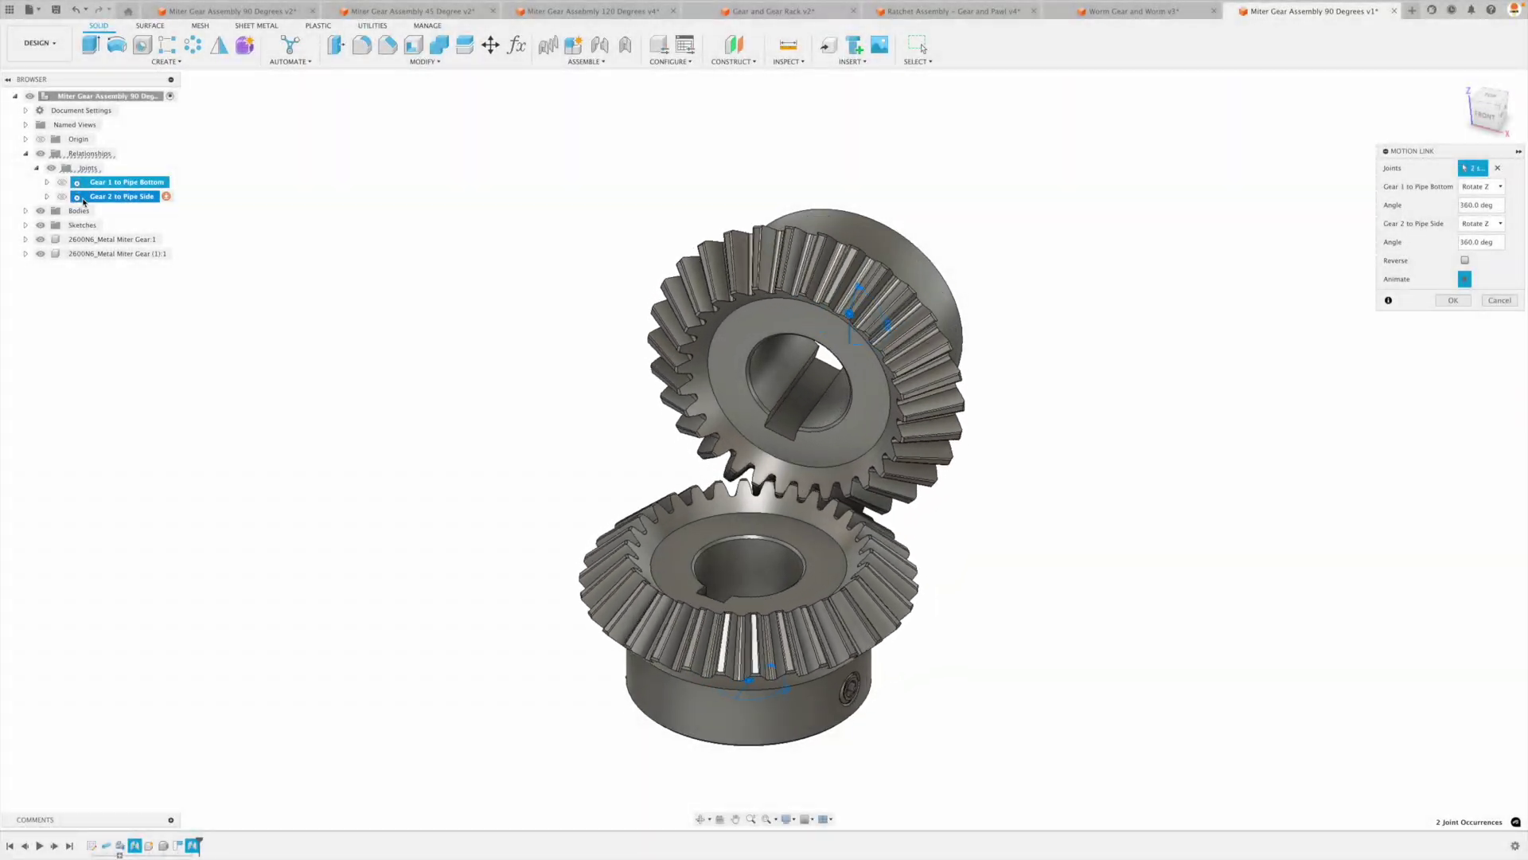
# Reverse the rotation direction in the motion link between the two miter gear joints.
pyautogui.scroll(3, 784, 579)
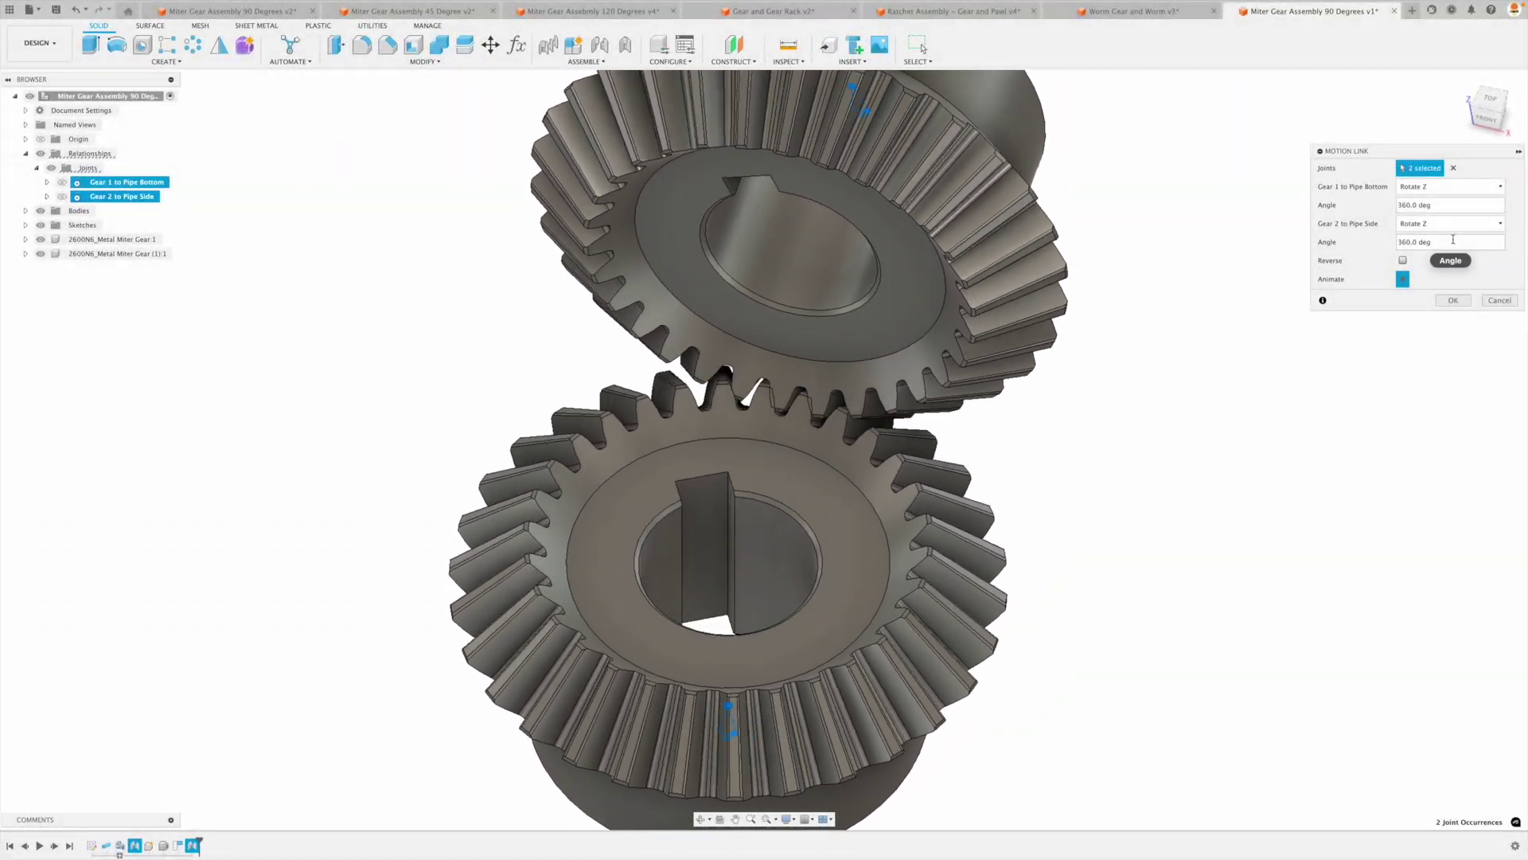
pyautogui.click(1402, 259)
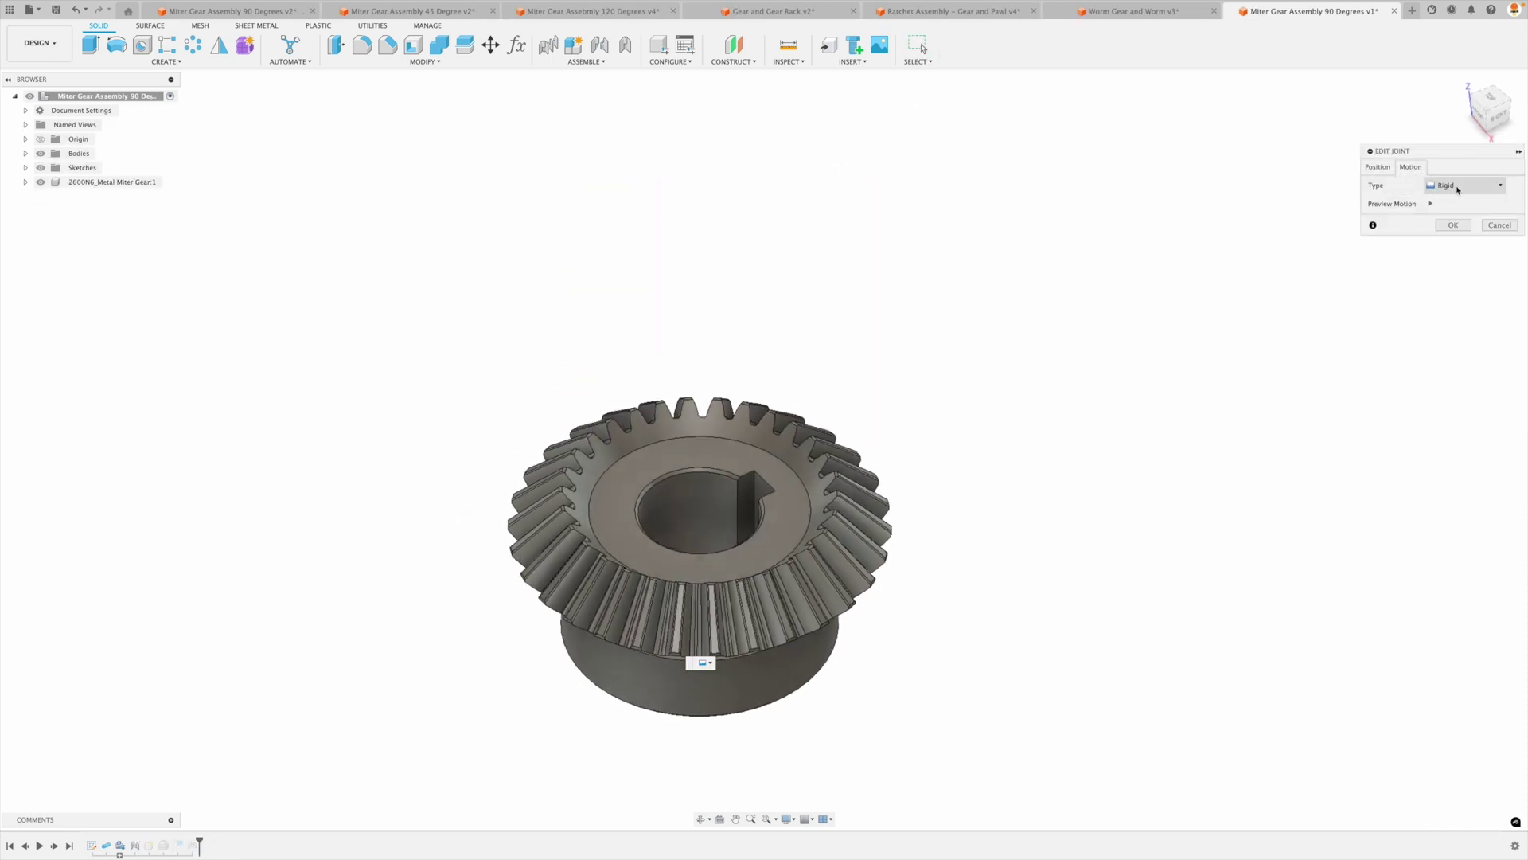
# Set the miter gear joint's motion type to Revolute.
pyautogui.click(1463, 185)
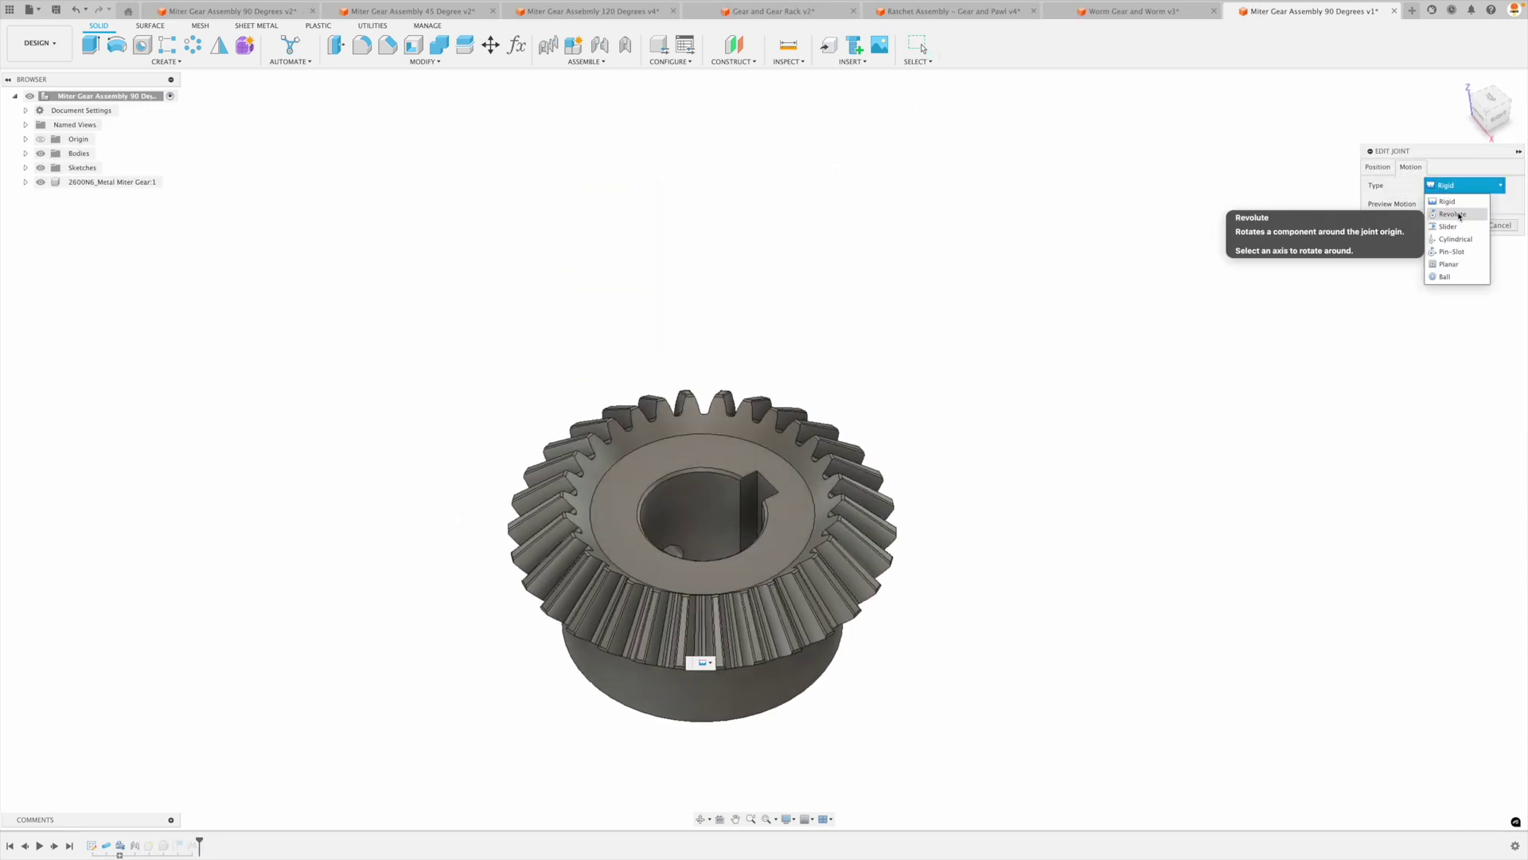
pyautogui.click(1459, 215)
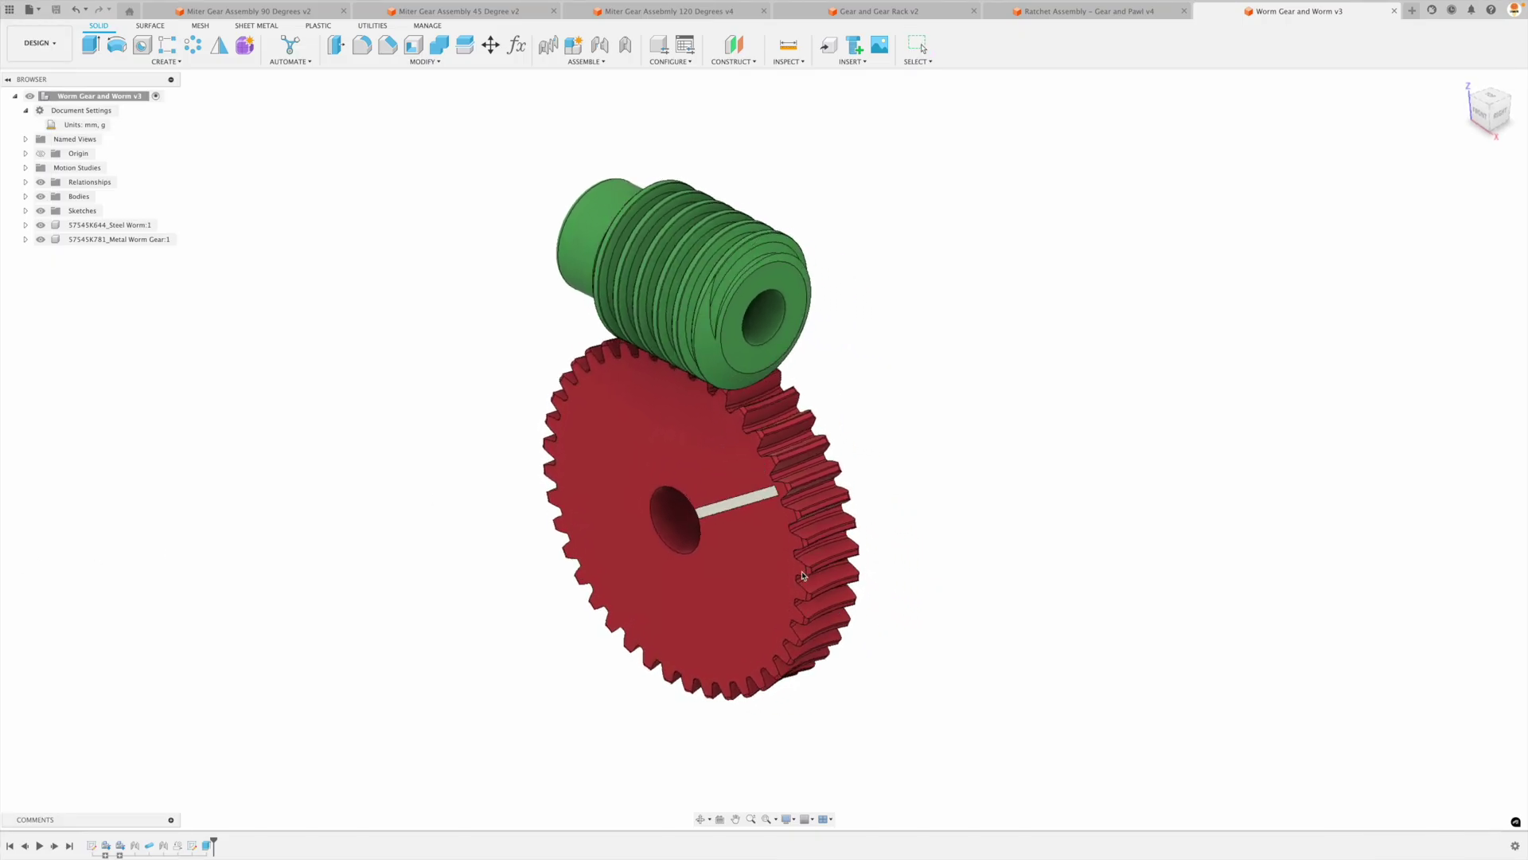
# Check how the parts move in the worm gear, ratchet and gear rack assemblies.
pyautogui.moveTo(784, 350); pyautogui.dragTo(815, 327)
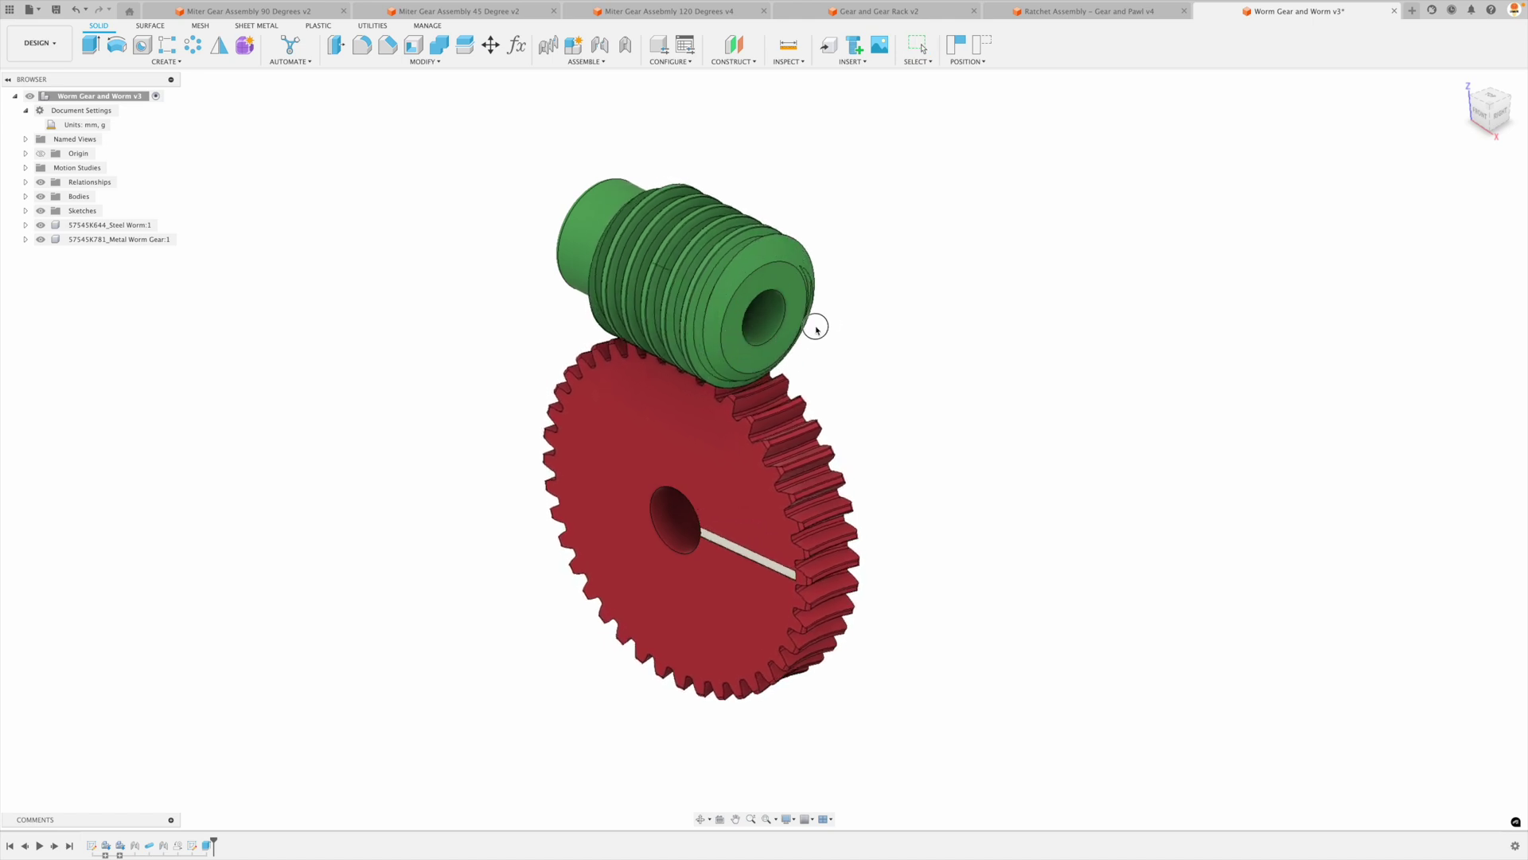
pyautogui.click(1136, 11)
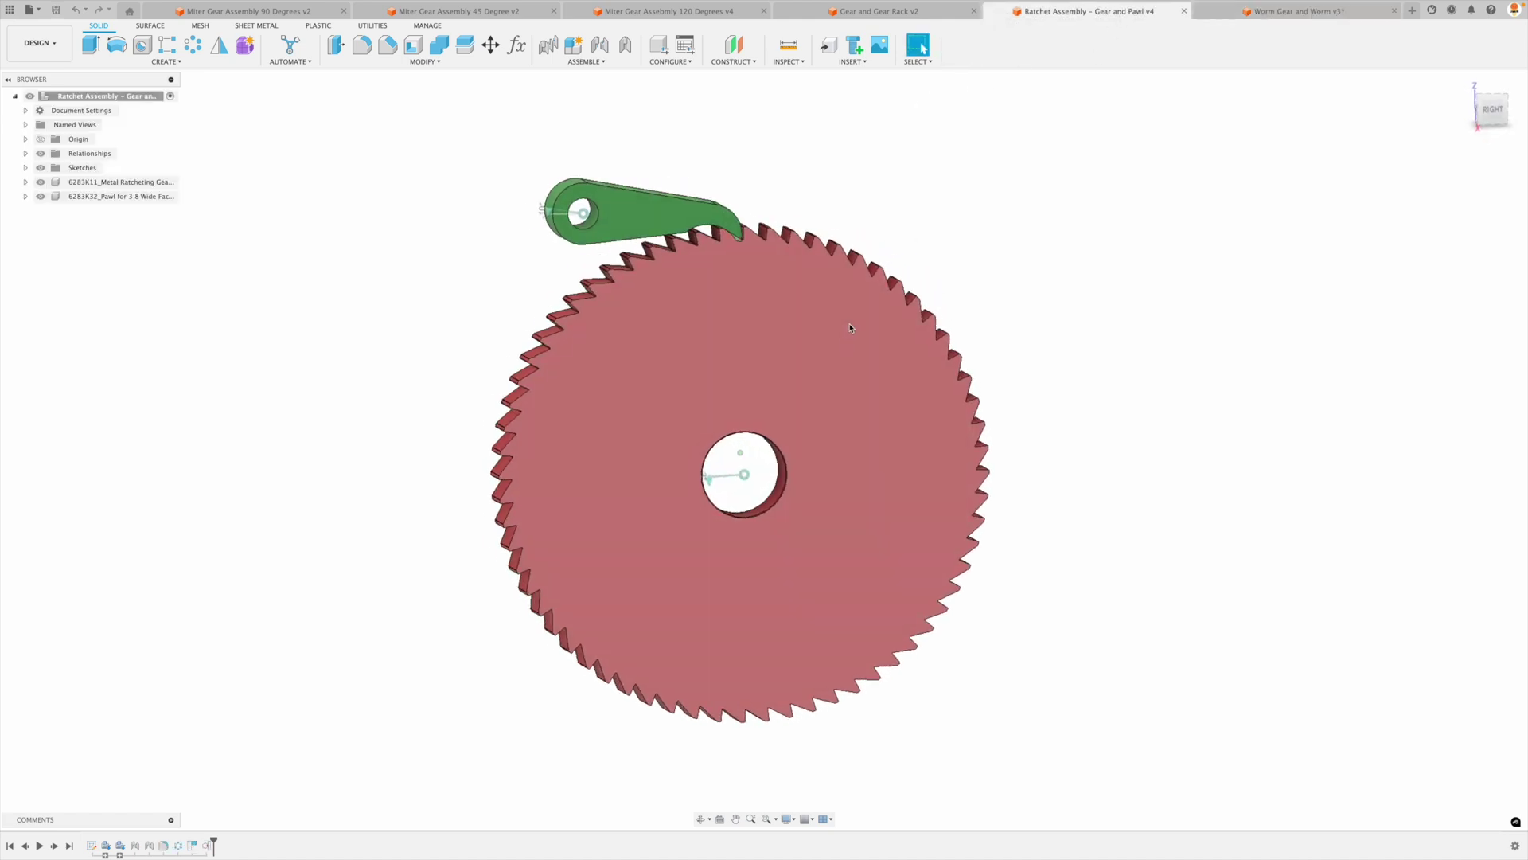
pyautogui.moveTo(853, 341); pyautogui.dragTo(929, 464)
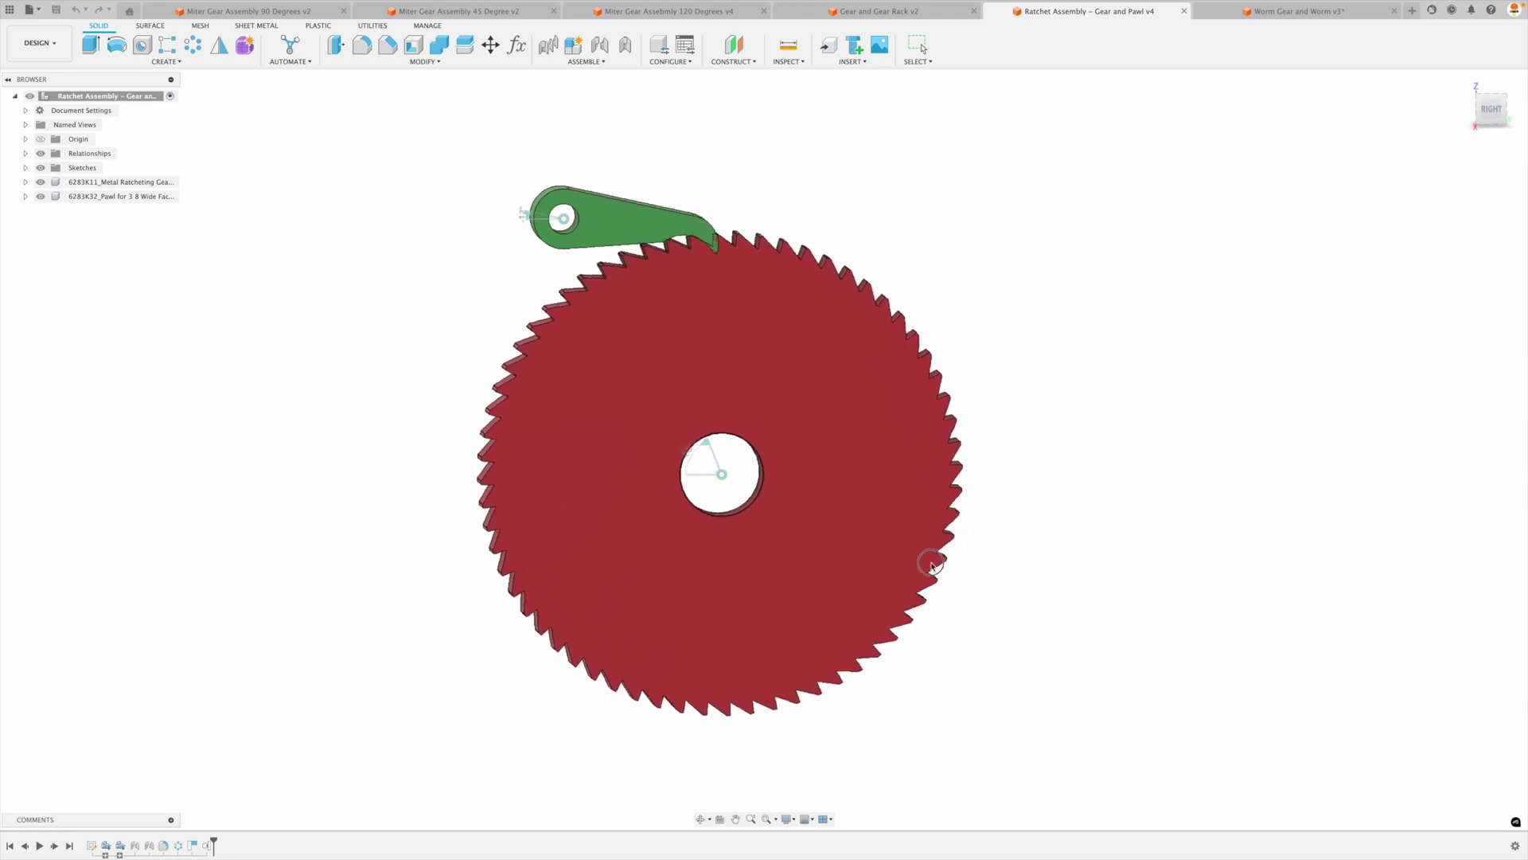
pyautogui.click(876, 11)
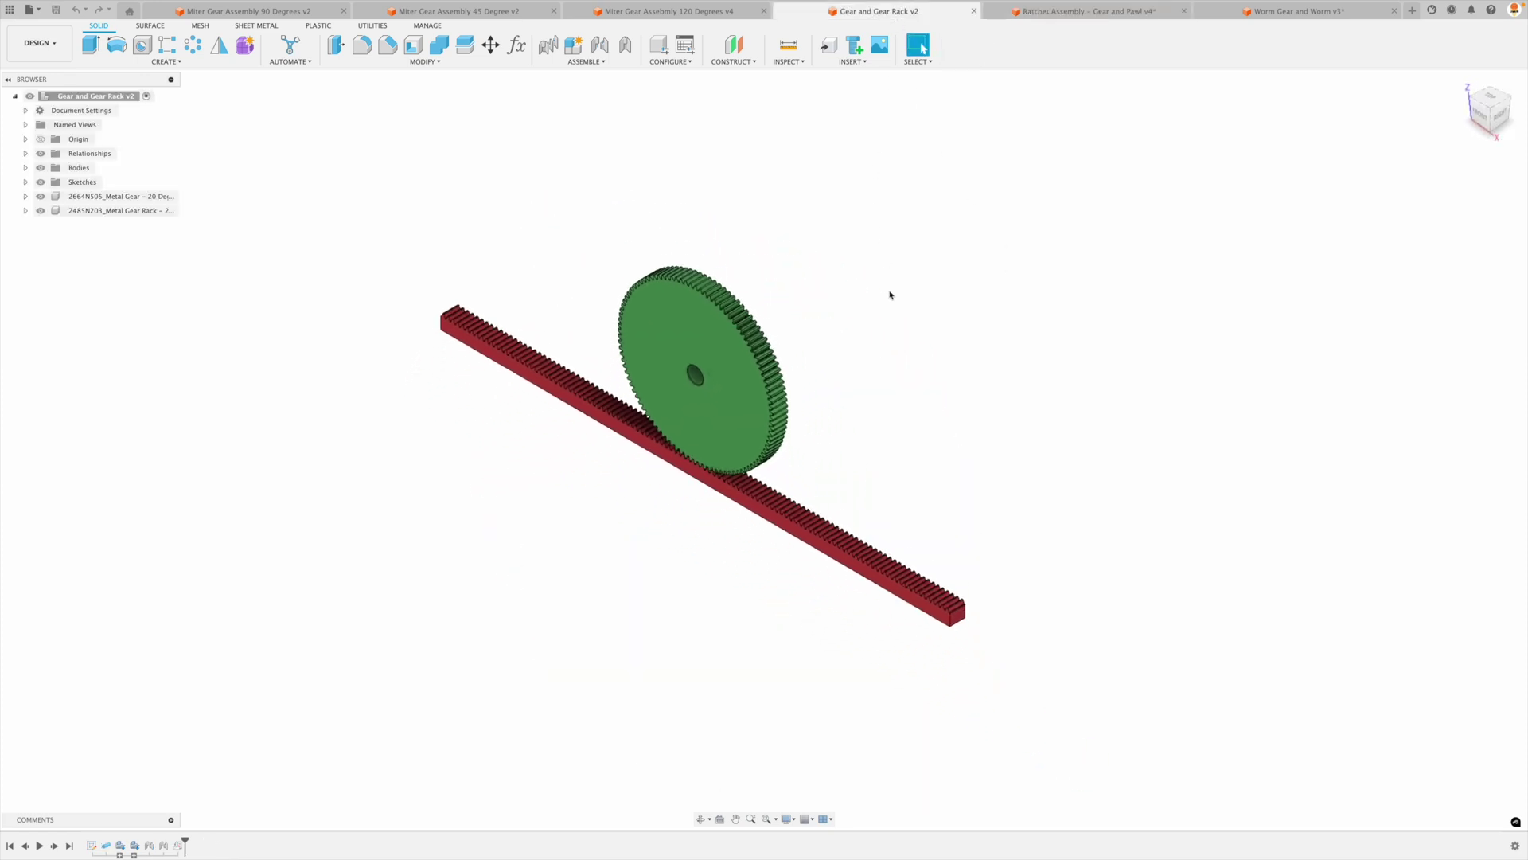
pyautogui.moveTo(784, 392); pyautogui.dragTo(760, 278)
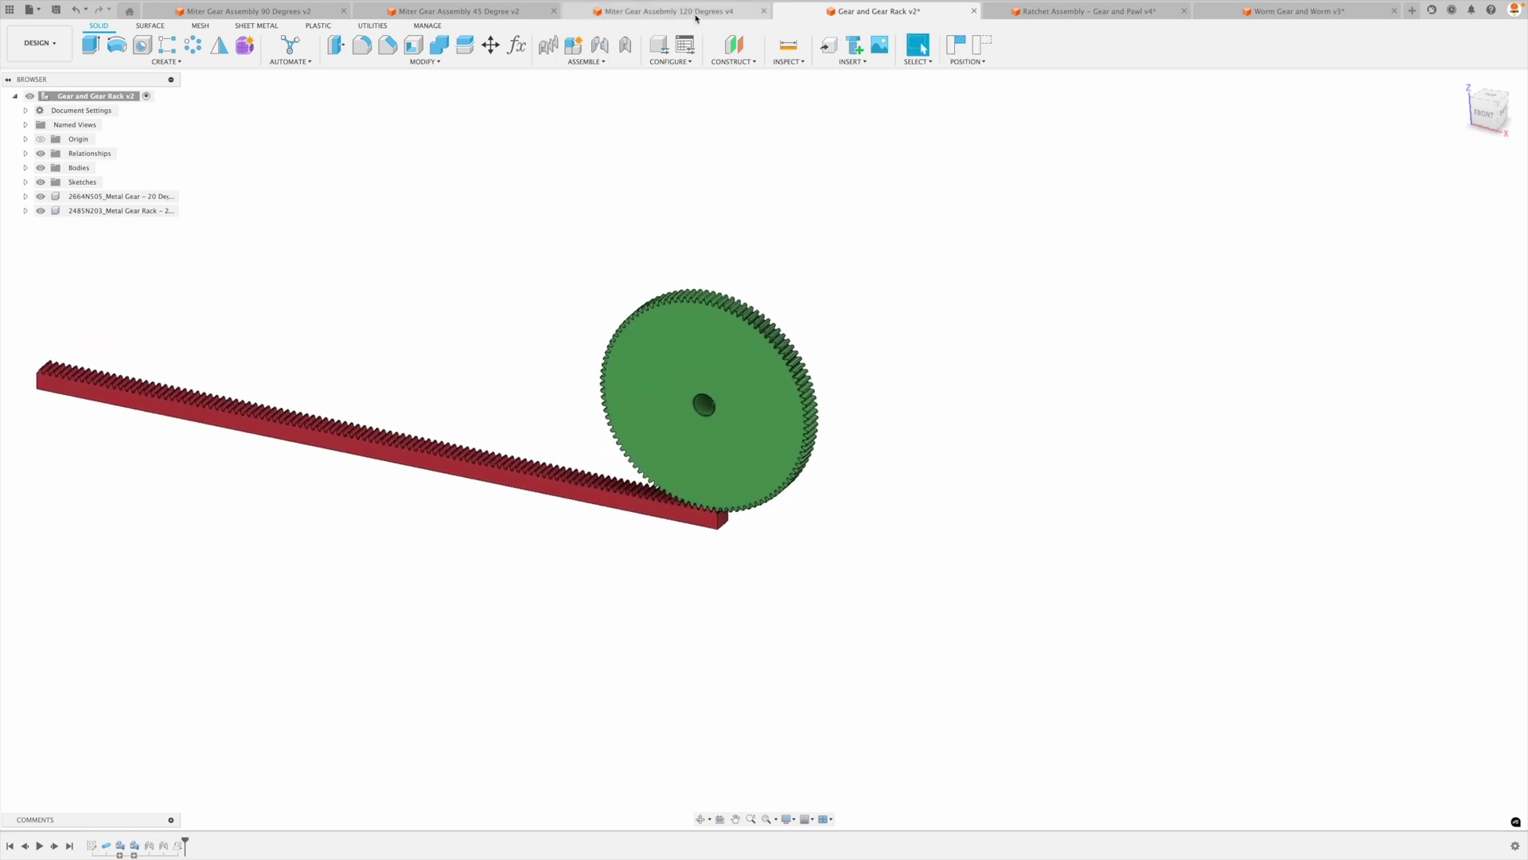
# Rotate the gears in the 120, 45 and 90 degree miter gear assemblies to check their linked motion.
pyautogui.click(693, 13)
pyautogui.keyDown('shift'); pyautogui.moveTo(867, 509); pyautogui.dragTo(866, 561, button='middle'); pyautogui.keyUp('shift')
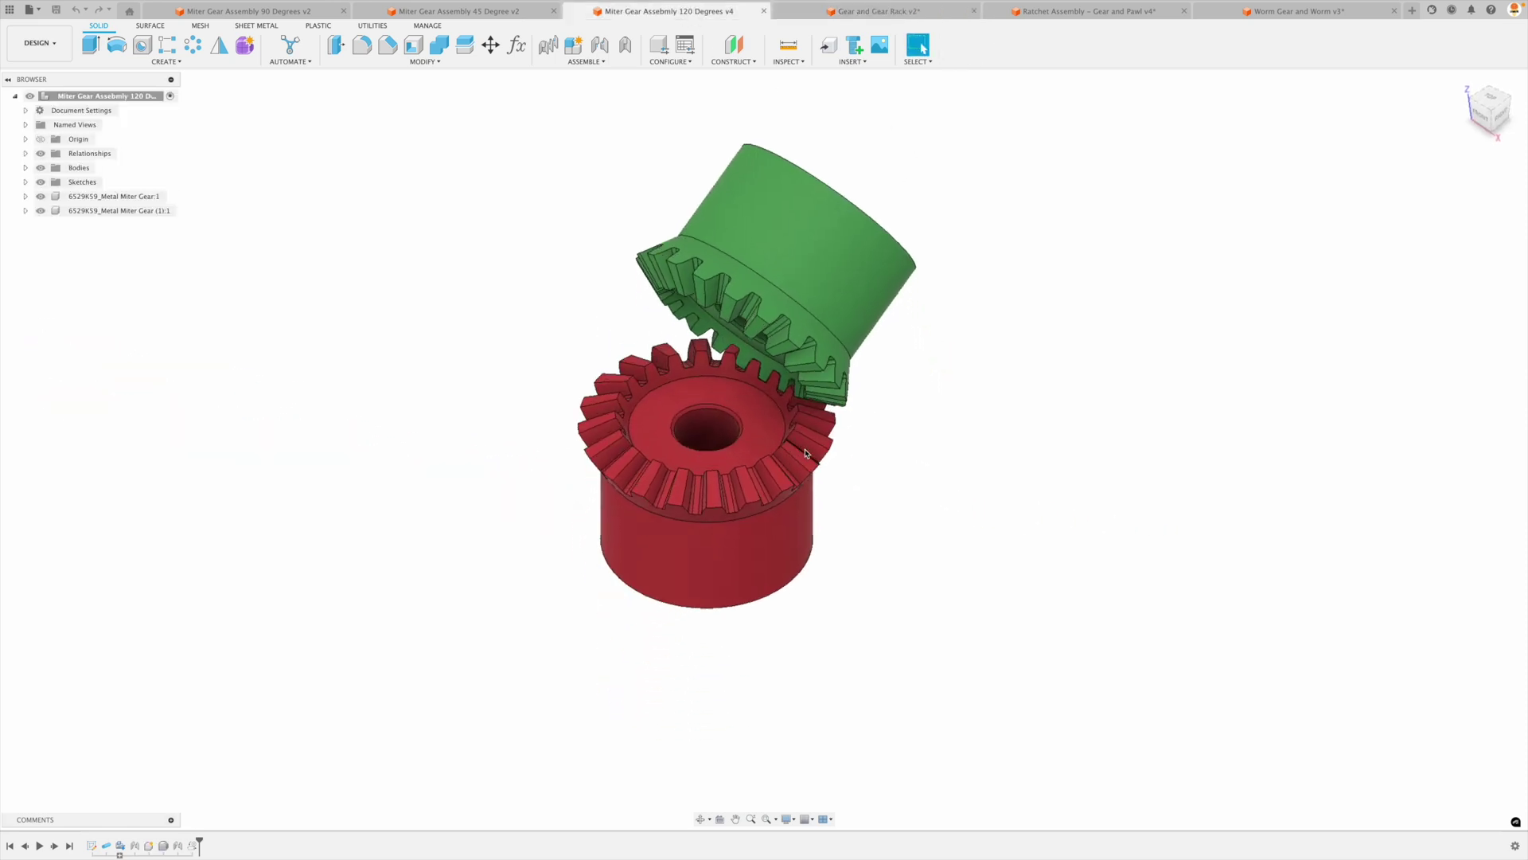
pyautogui.moveTo(659, 374); pyautogui.dragTo(709, 286)
pyautogui.keyDown('shift'); pyautogui.moveTo(709, 168); pyautogui.dragTo(714, 128, button='middle'); pyautogui.keyUp('shift')
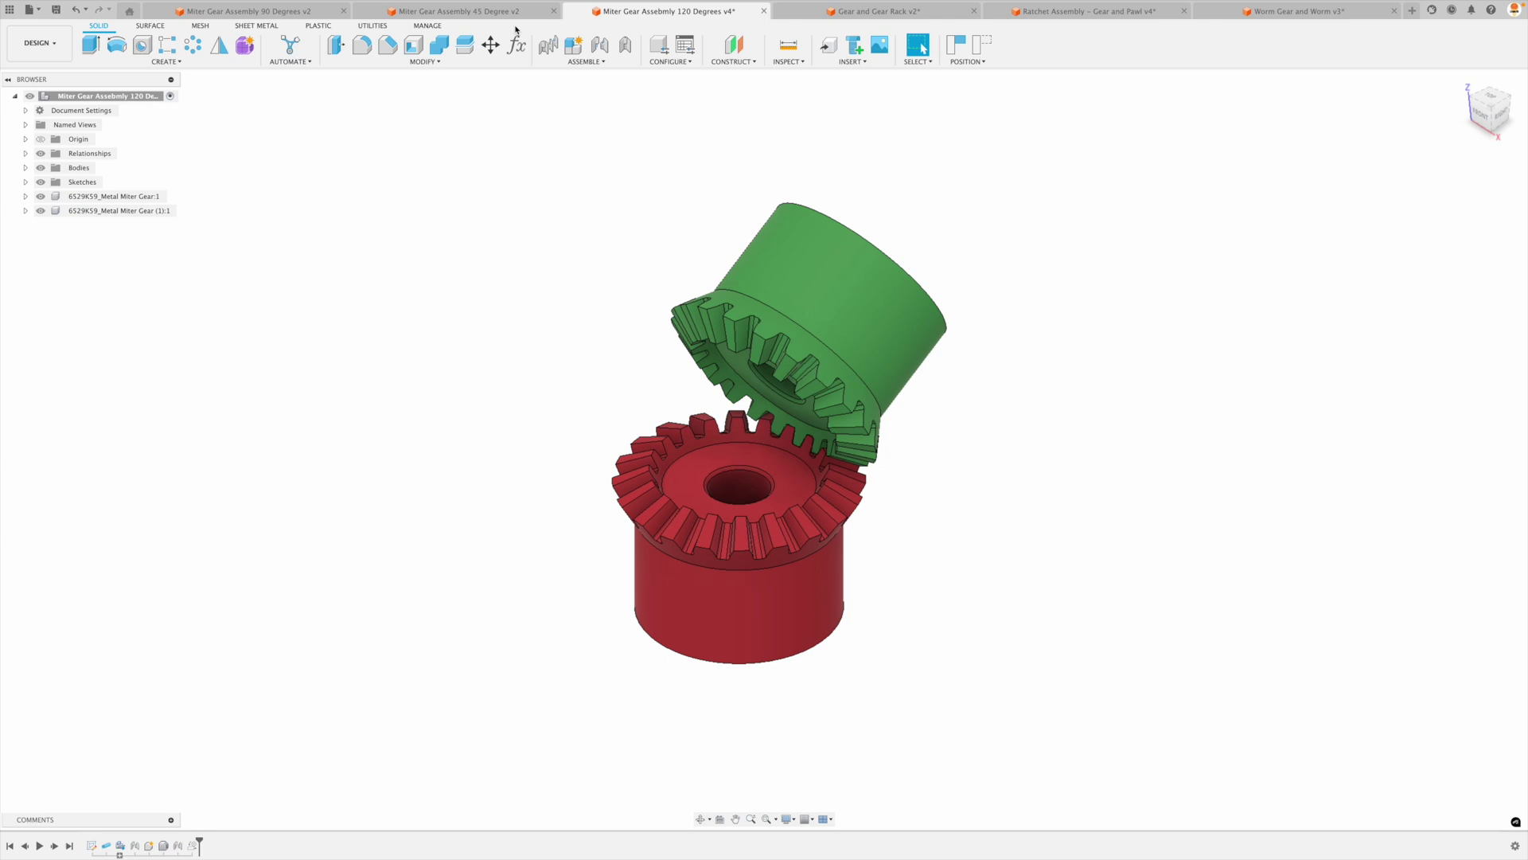
pyautogui.click(460, 11)
pyautogui.moveTo(762, 528); pyautogui.dragTo(319, 68)
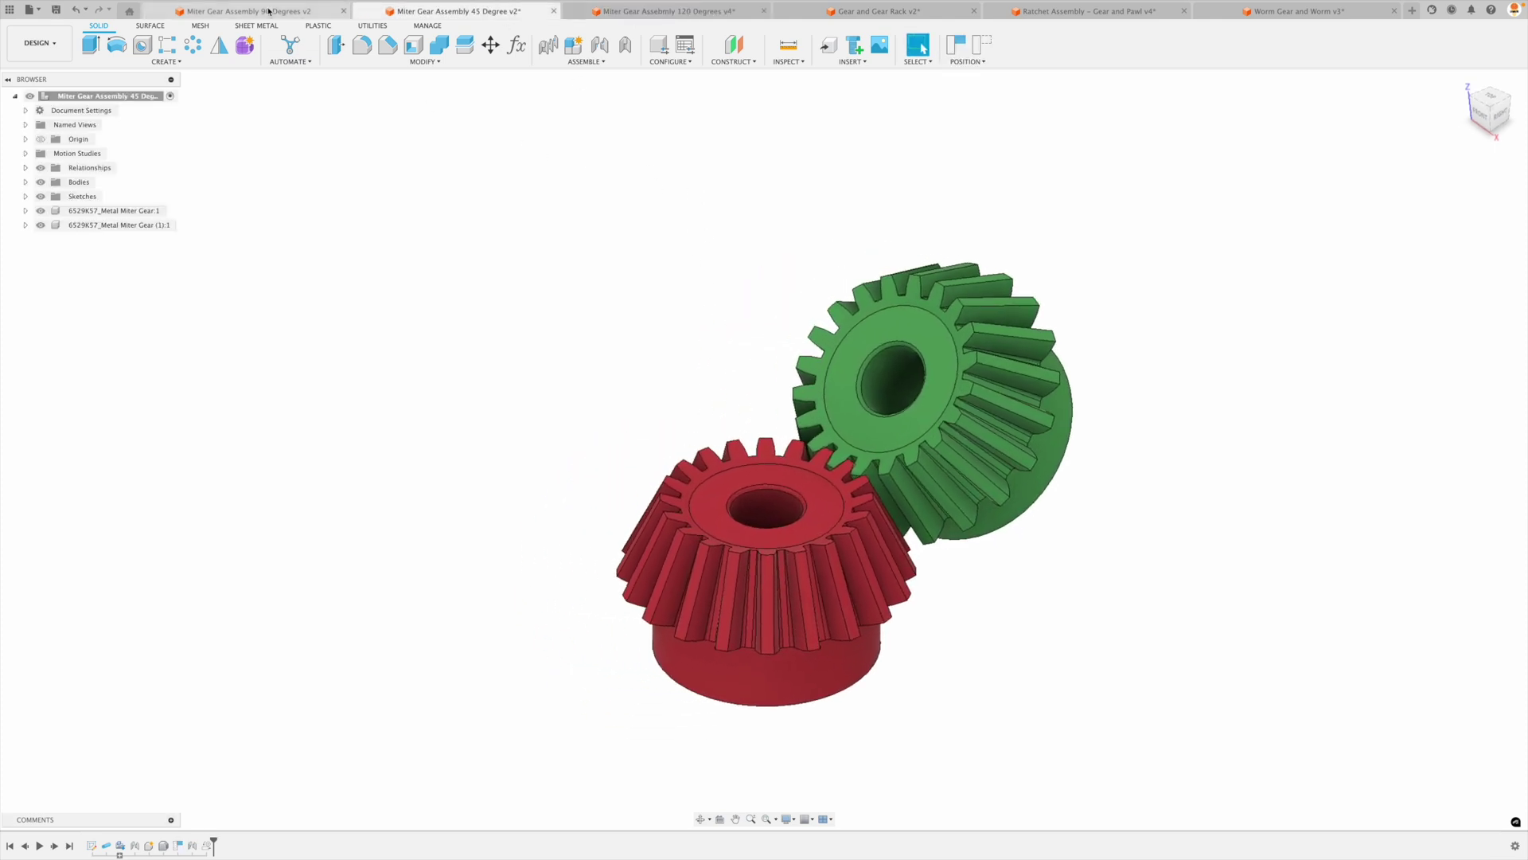
pyautogui.click(243, 12)
pyautogui.keyDown('shift'); pyautogui.moveTo(646, 418); pyautogui.dragTo(772, 443, button='middle'); pyautogui.keyUp('shift')
pyautogui.moveTo(772, 445); pyautogui.dragTo(938, 460)
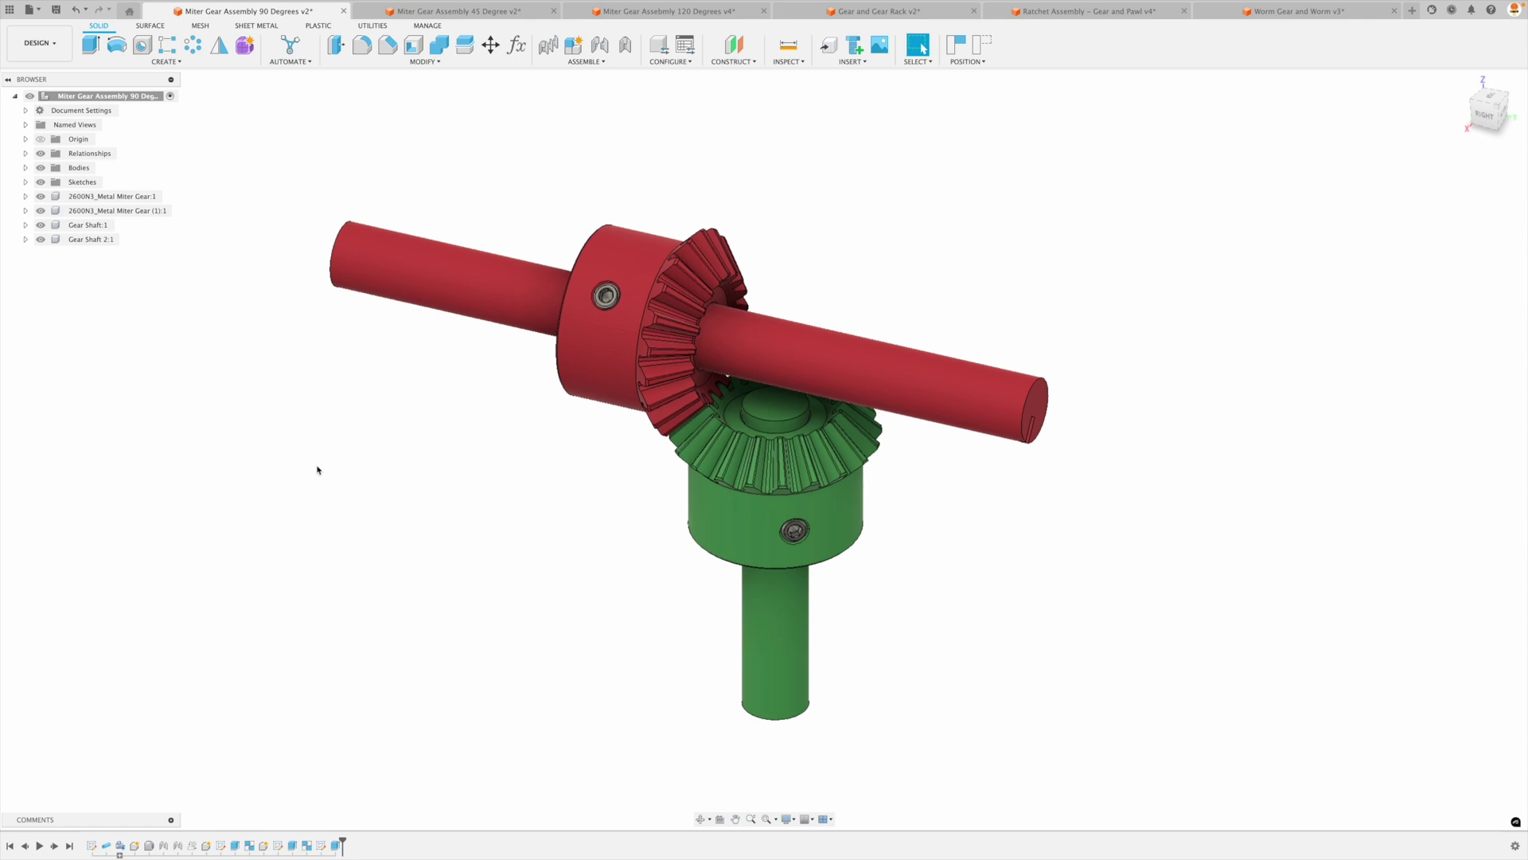
# Create a new design and save it as "Miter Gear Assembly 90 Degrees".
pyautogui.click(1410, 11)
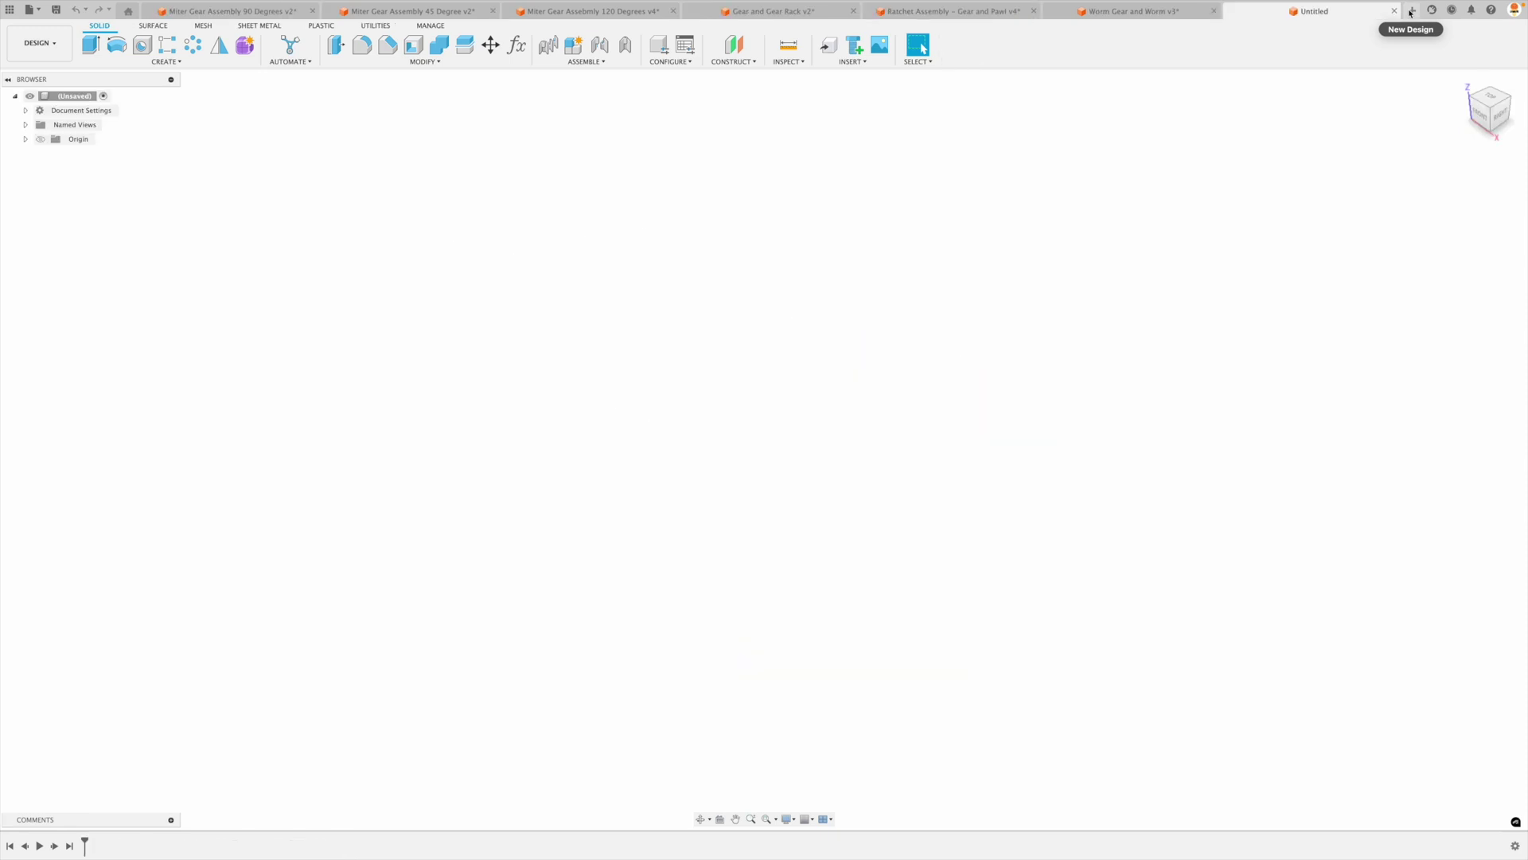
pyautogui.click(56, 9)
pyautogui.write('Miter Gear Assembly ')
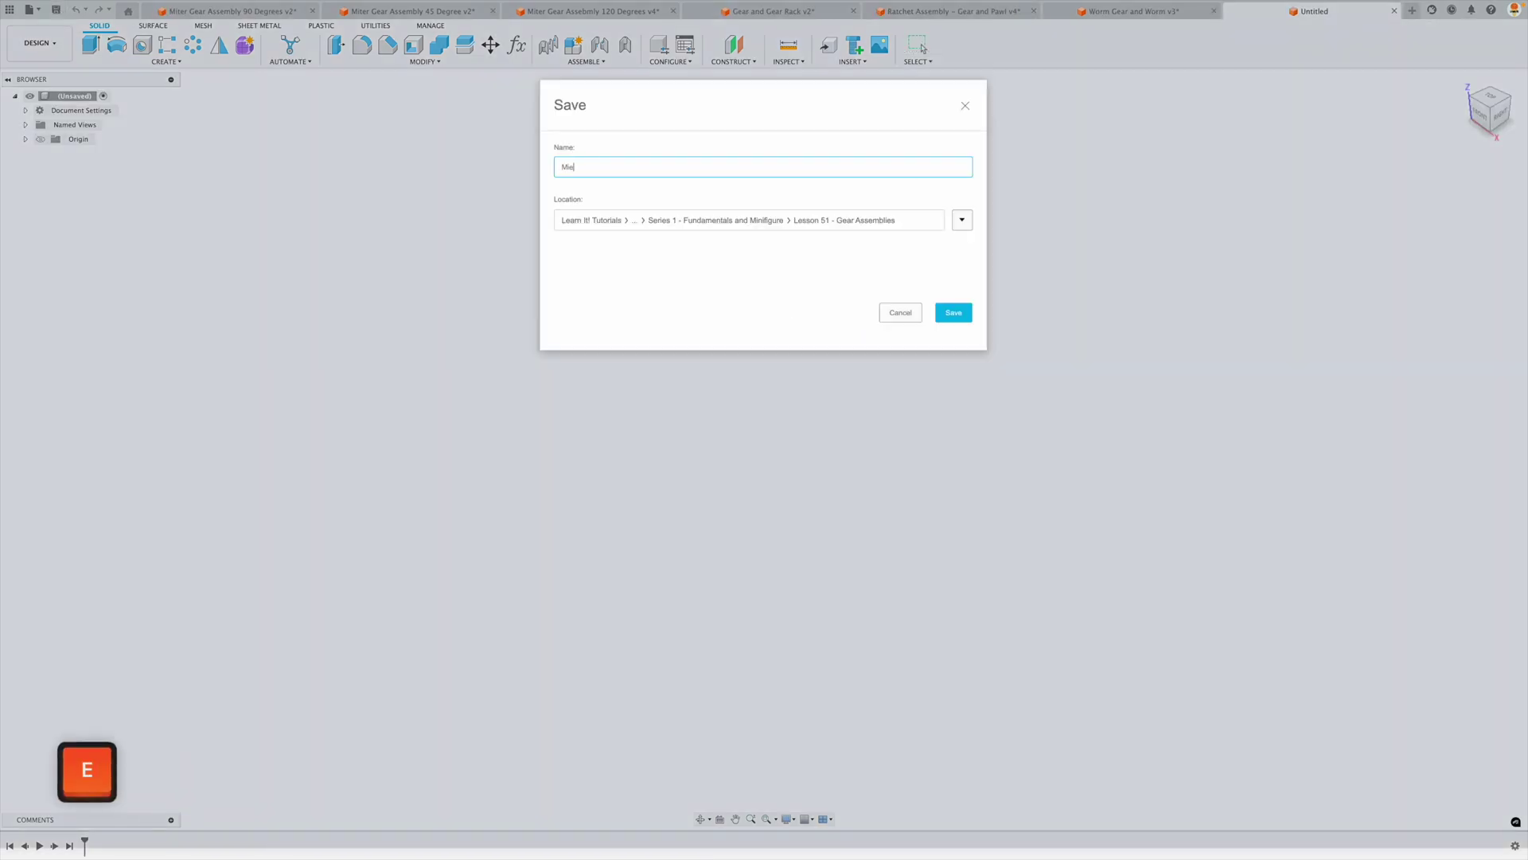
pyautogui.write('90 Degrees')
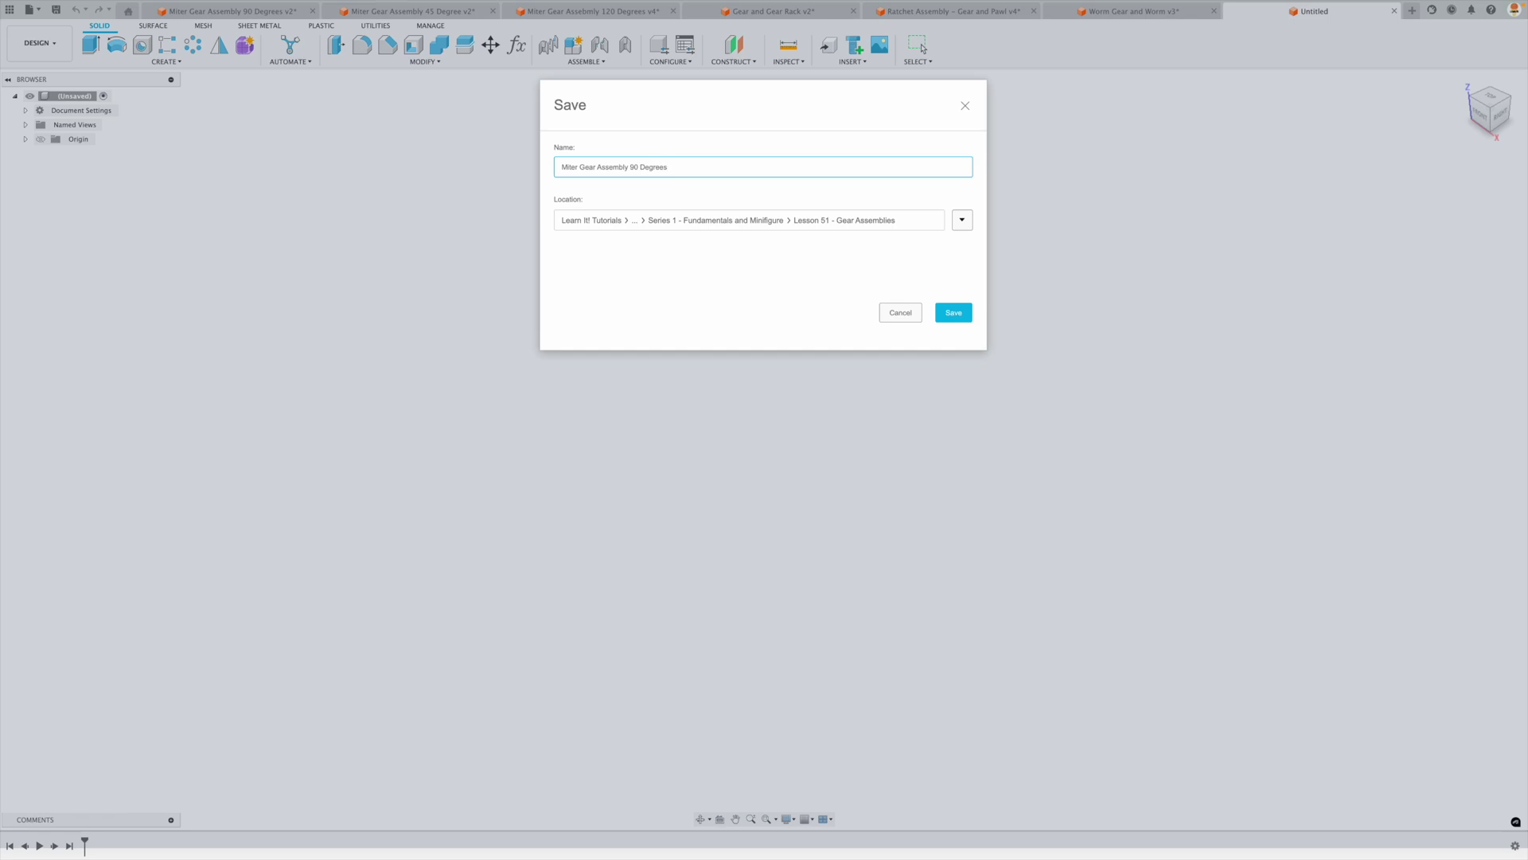
pyautogui.press('Return')
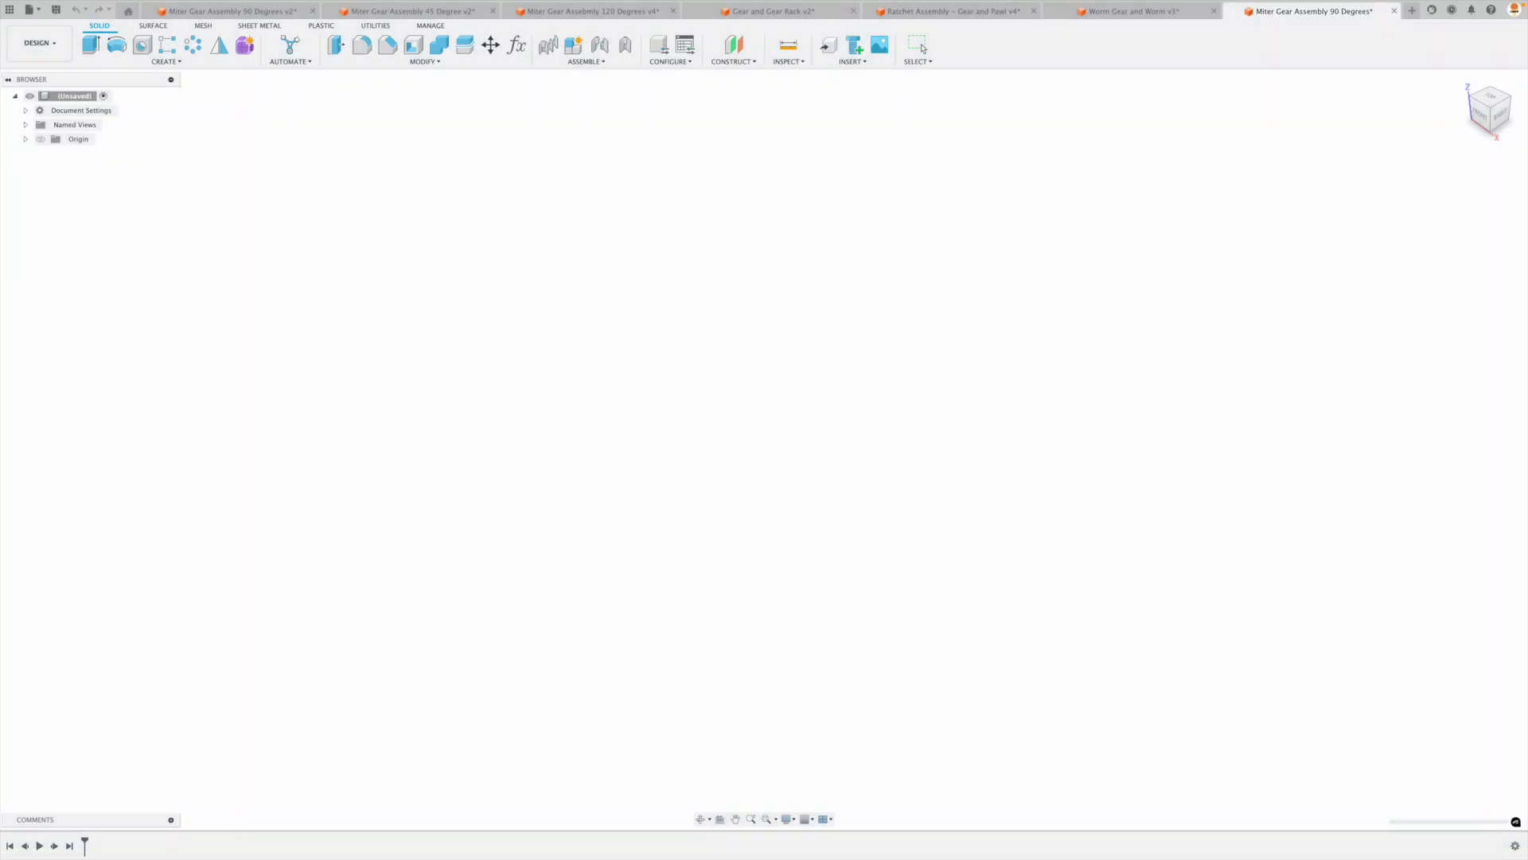
# Start inserting a McMaster-Carr component and search the catalog for gears.
pyautogui.click(853, 61)
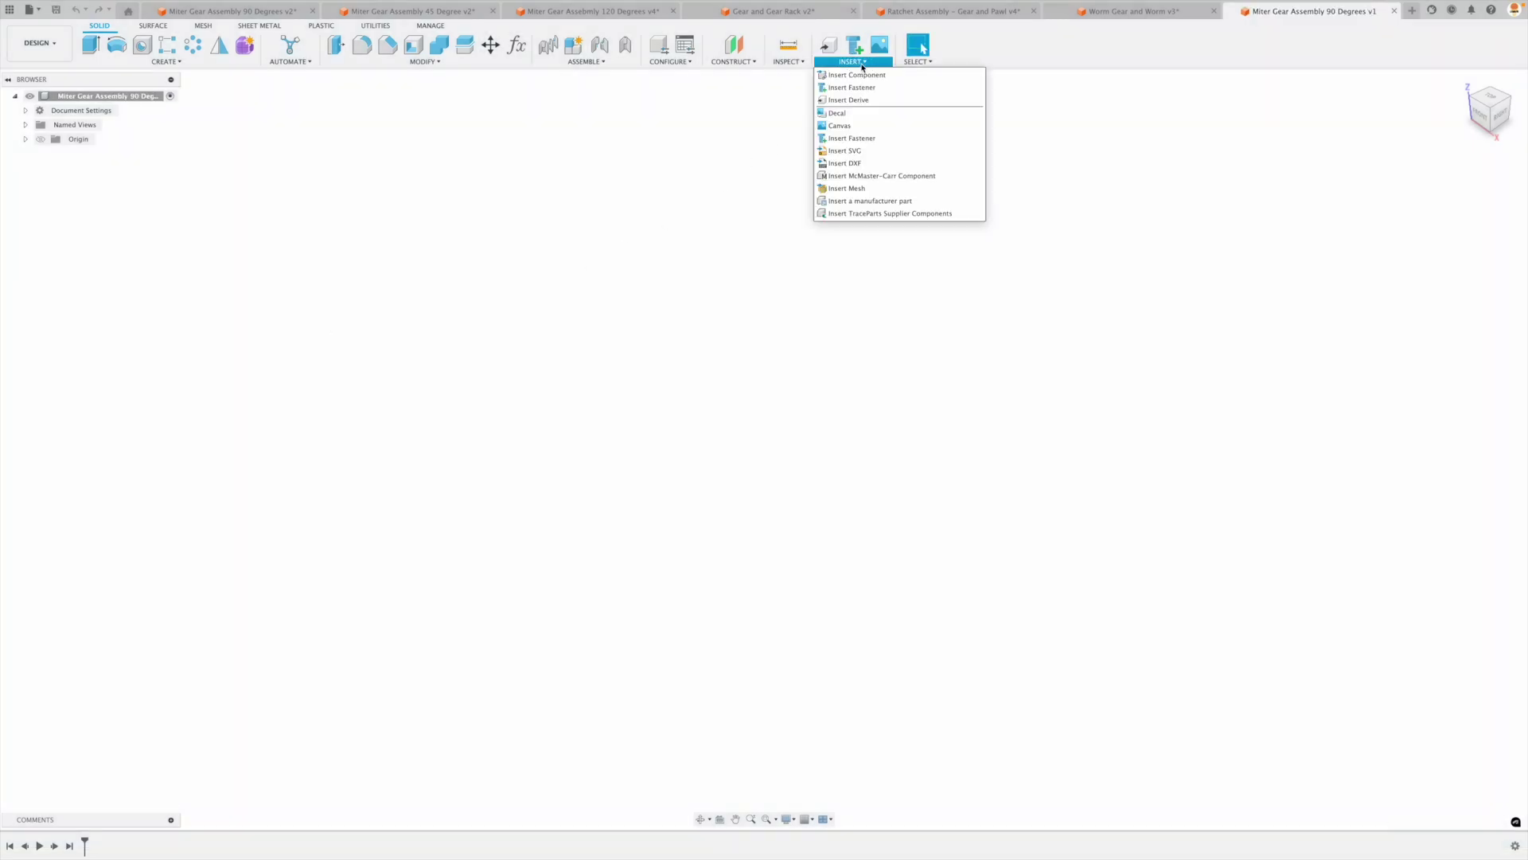
pyautogui.click(880, 170)
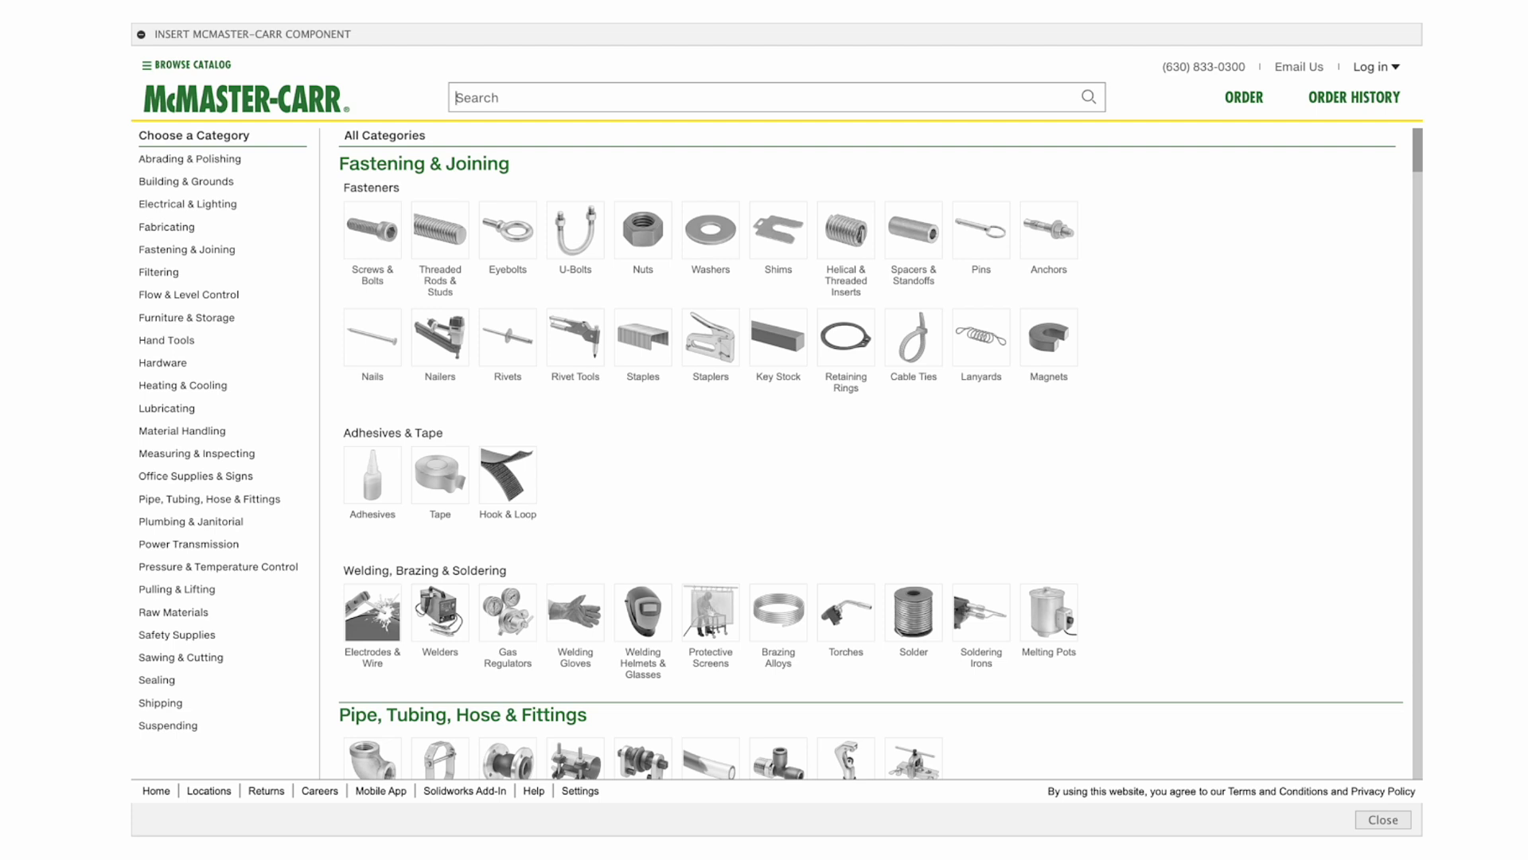
pyautogui.click(521, 95)
pyautogui.write('gear')
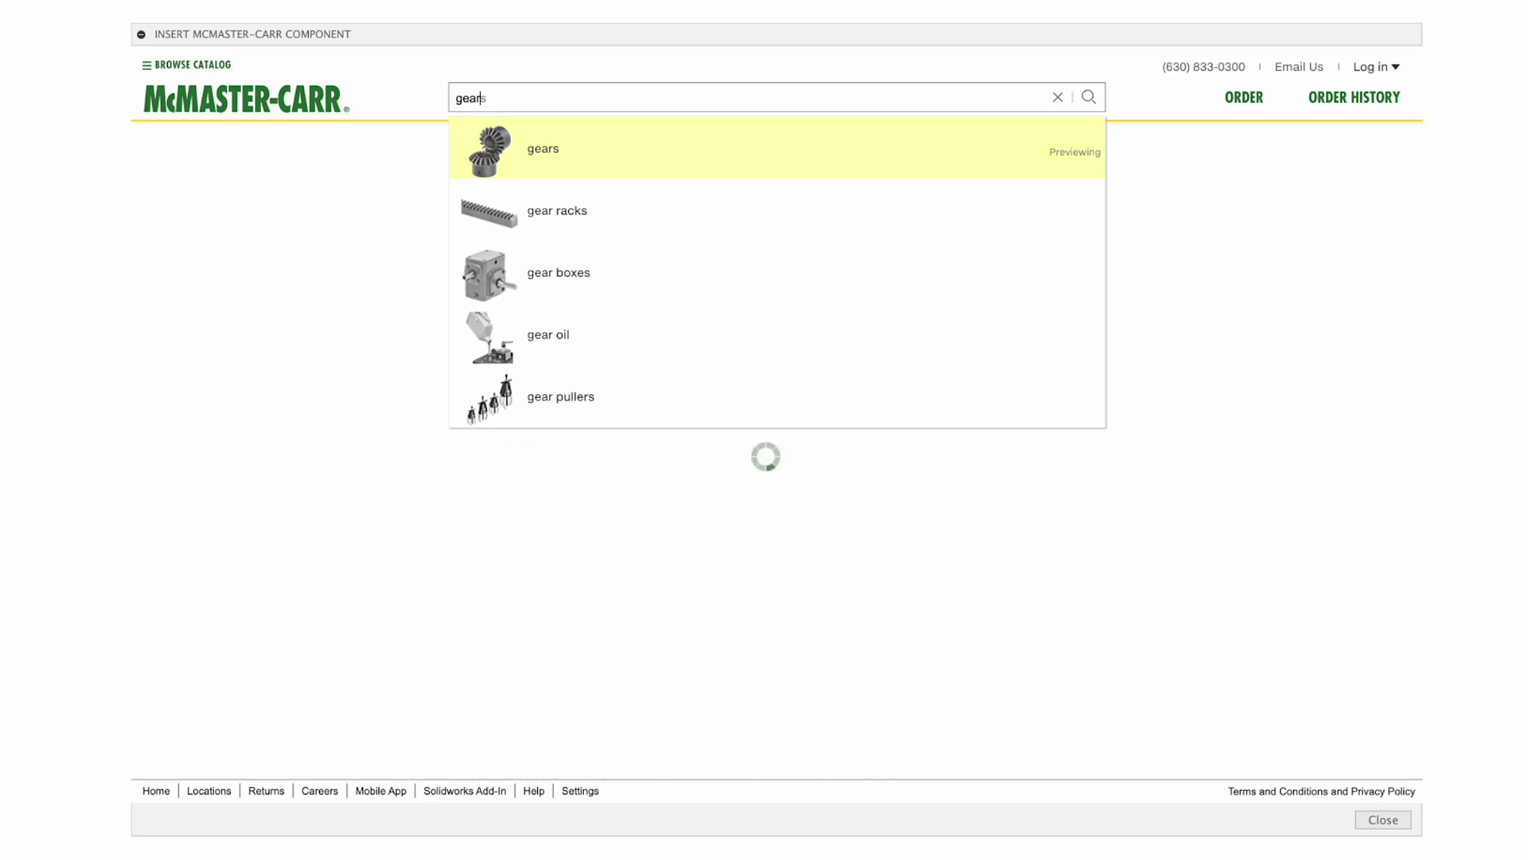
pyautogui.click(548, 151)
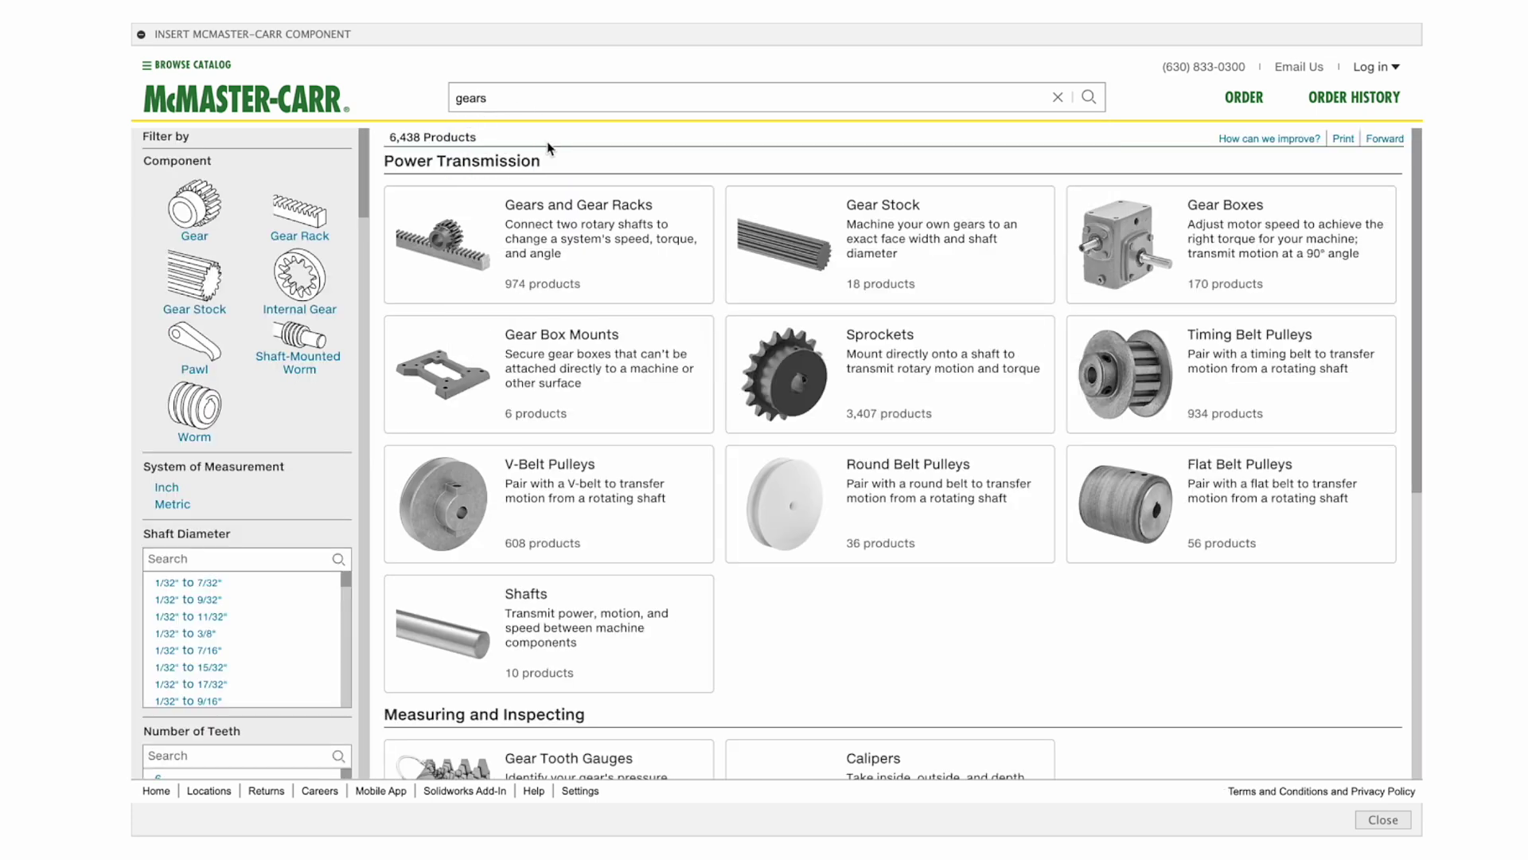
# Open Metal Miter Gears within Gears and Gear Racks and review the meshing requirements and metric gear diagrams.
pyautogui.click(555, 195)
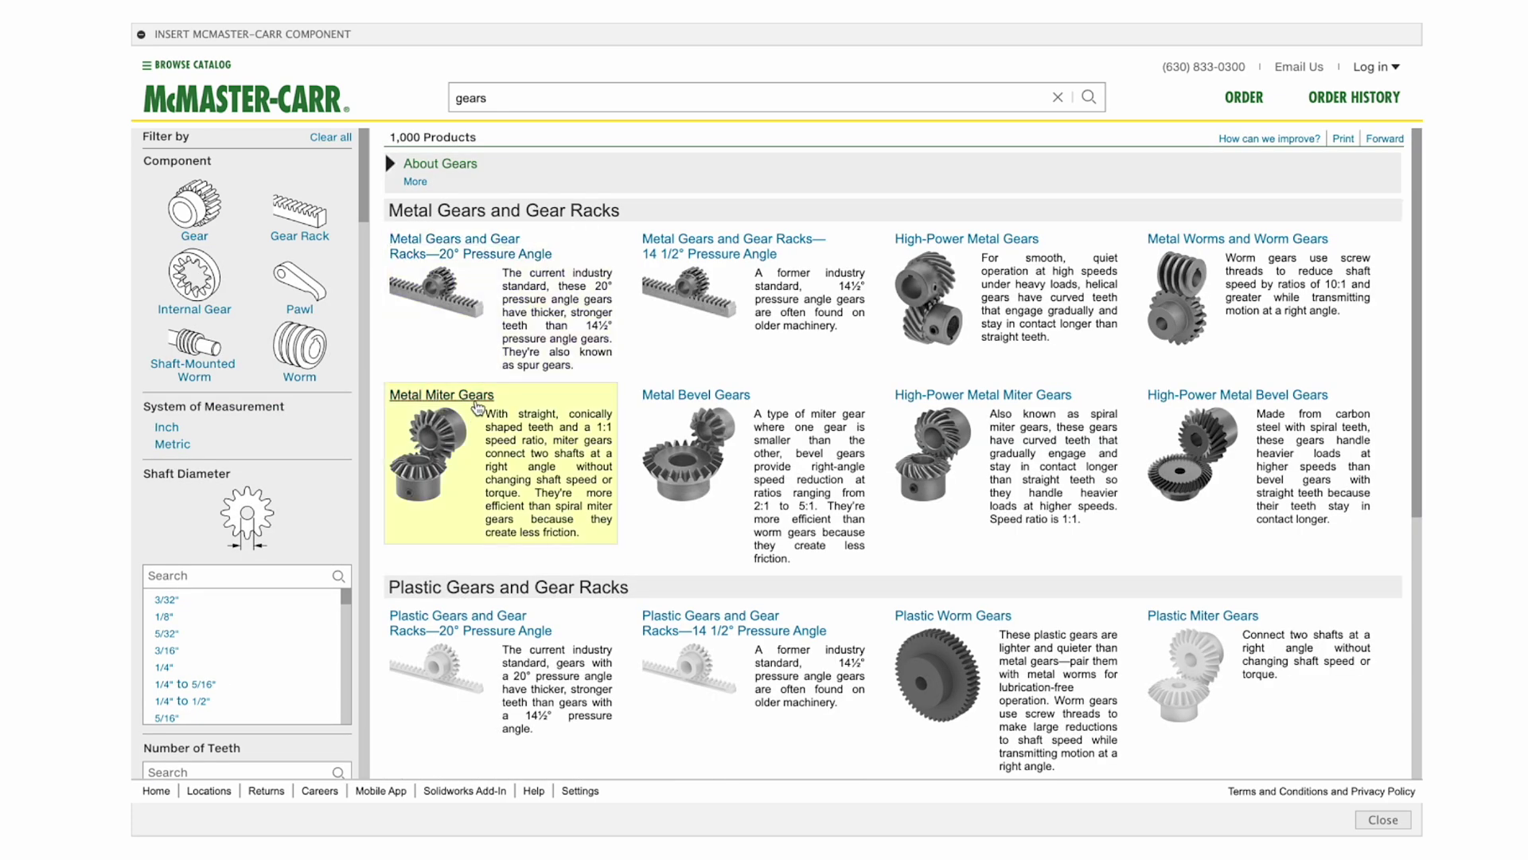
pyautogui.click(478, 408)
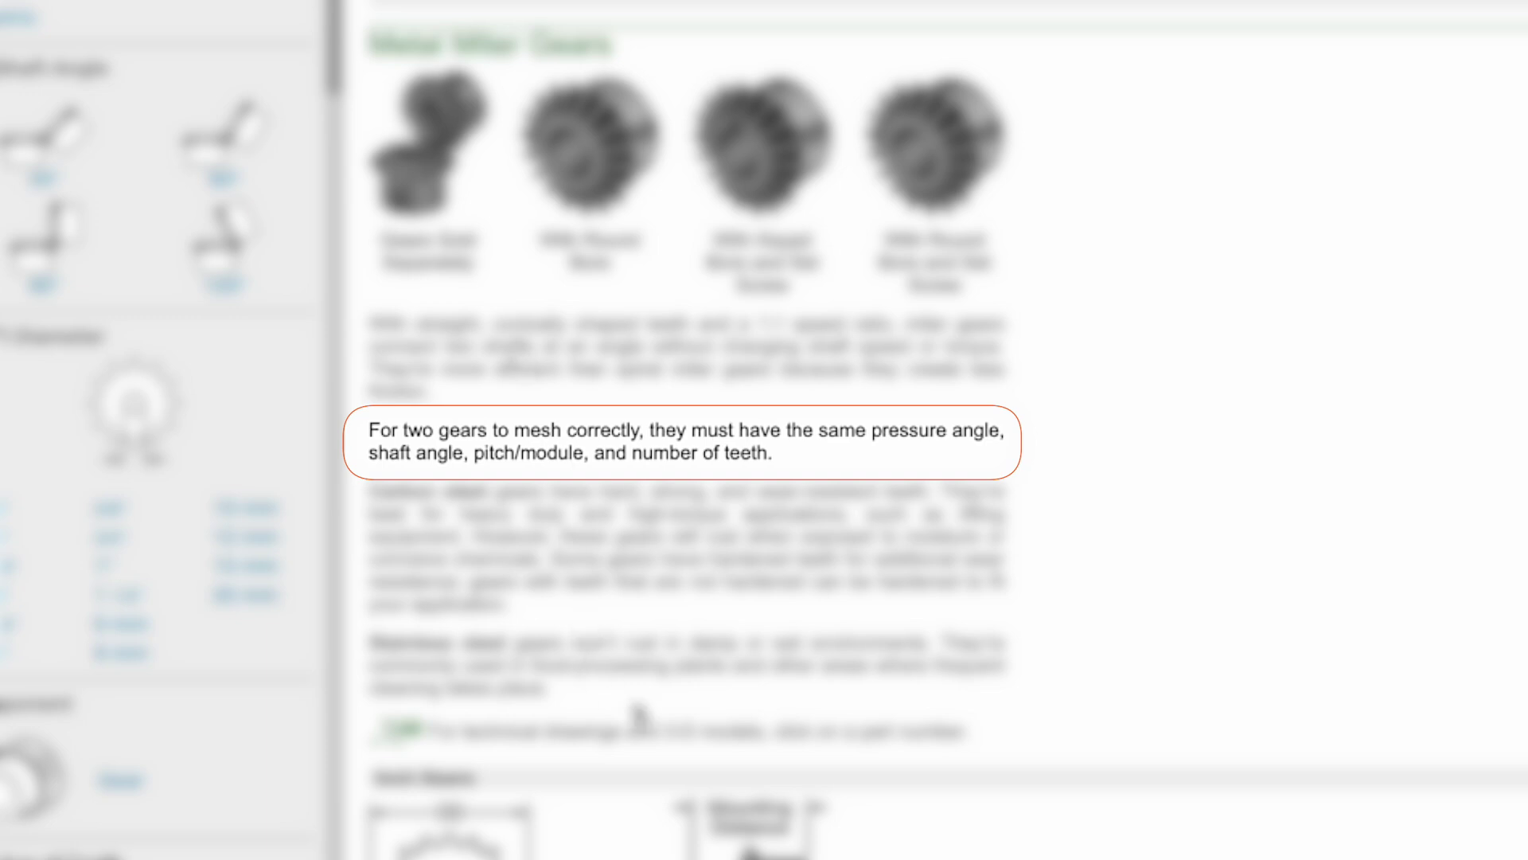
pyautogui.doubleClick(500, 454)
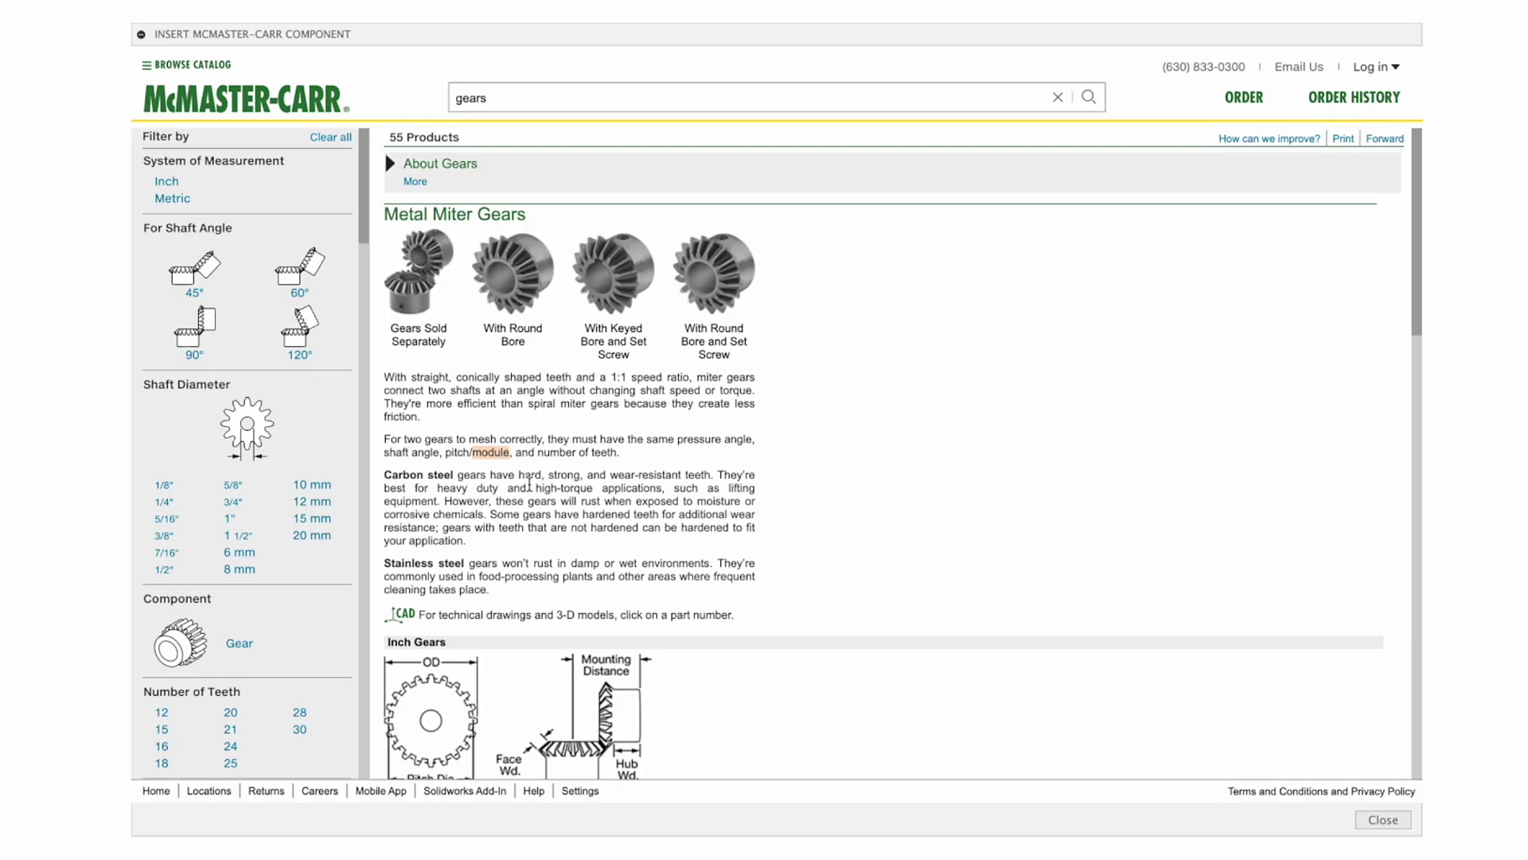
pyautogui.scroll(-4, 551, 484)
pyautogui.scroll(-12, 536, 493)
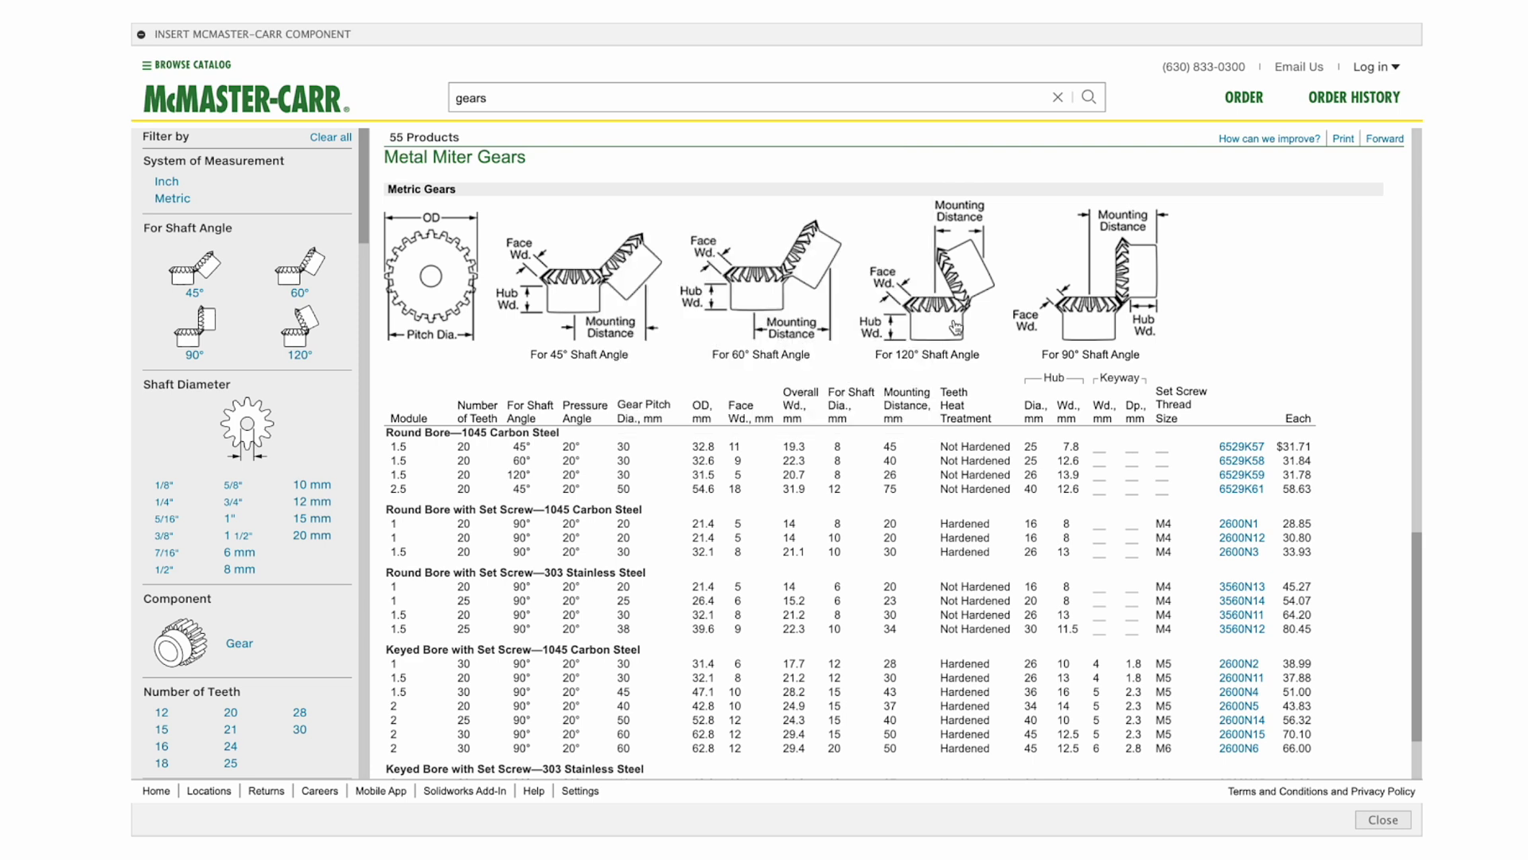
pyautogui.moveTo(959, 326)
pyautogui.moveTo(1126, 315)
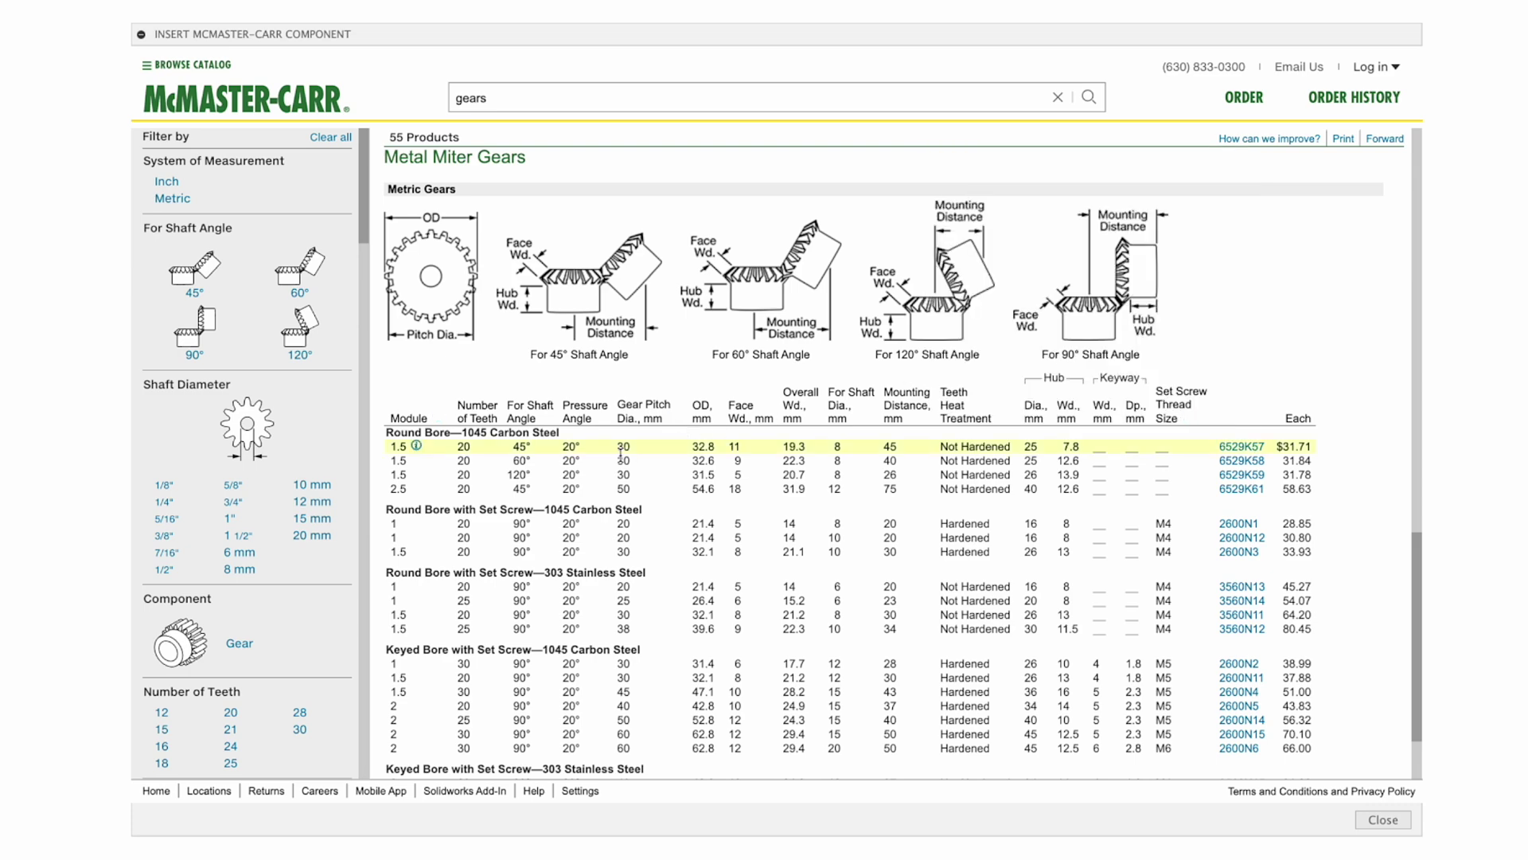
# Open the product details of metric miter gear 2600N6 with keyed bore, 2 module, 30 teeth and 20 mm shaft.
pyautogui.scroll(-2, 628, 500)
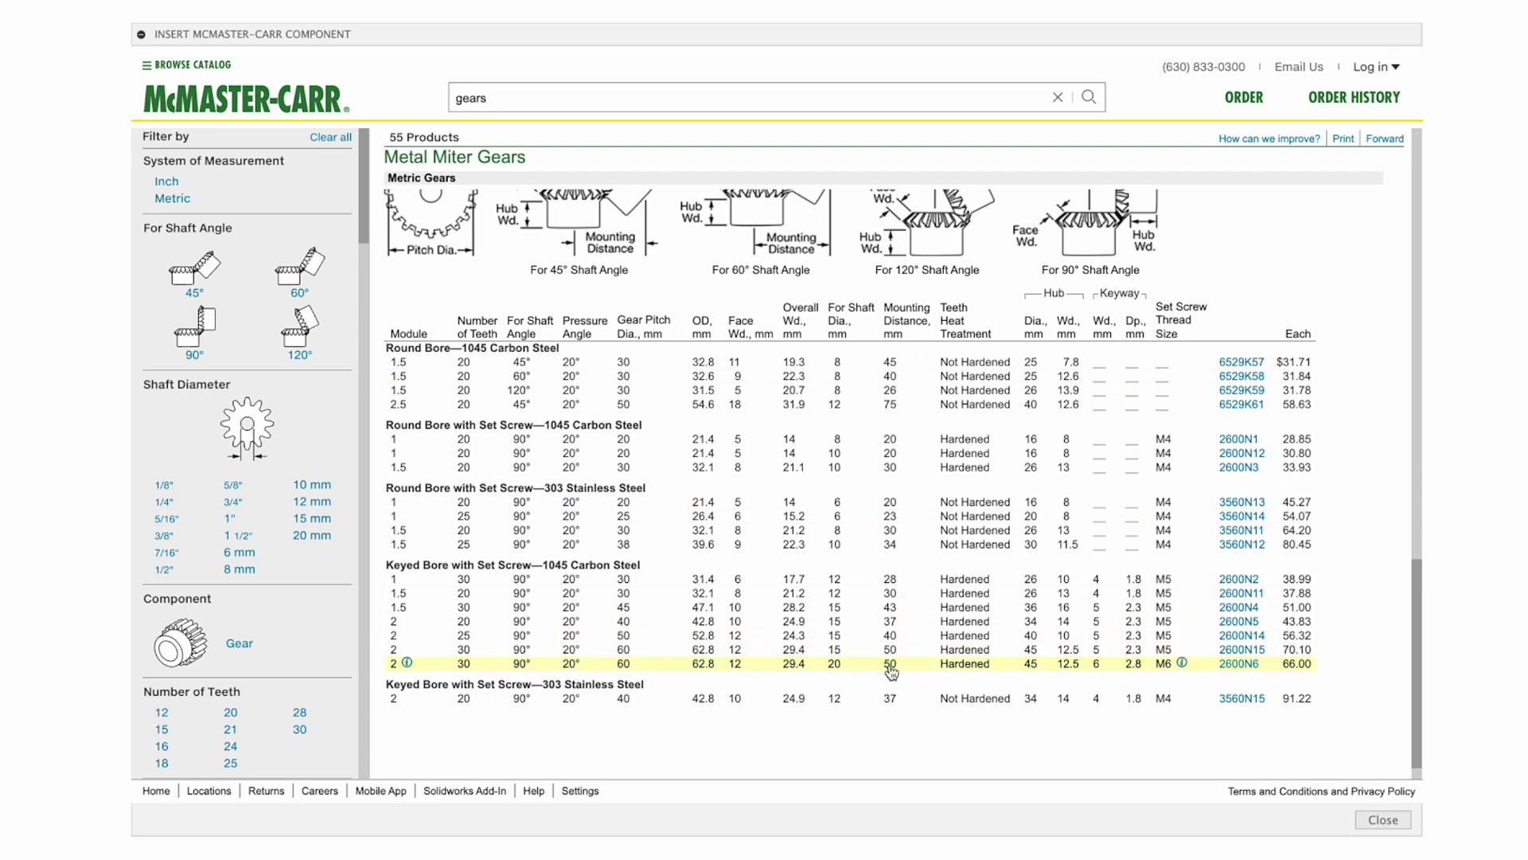
pyautogui.click(1236, 663)
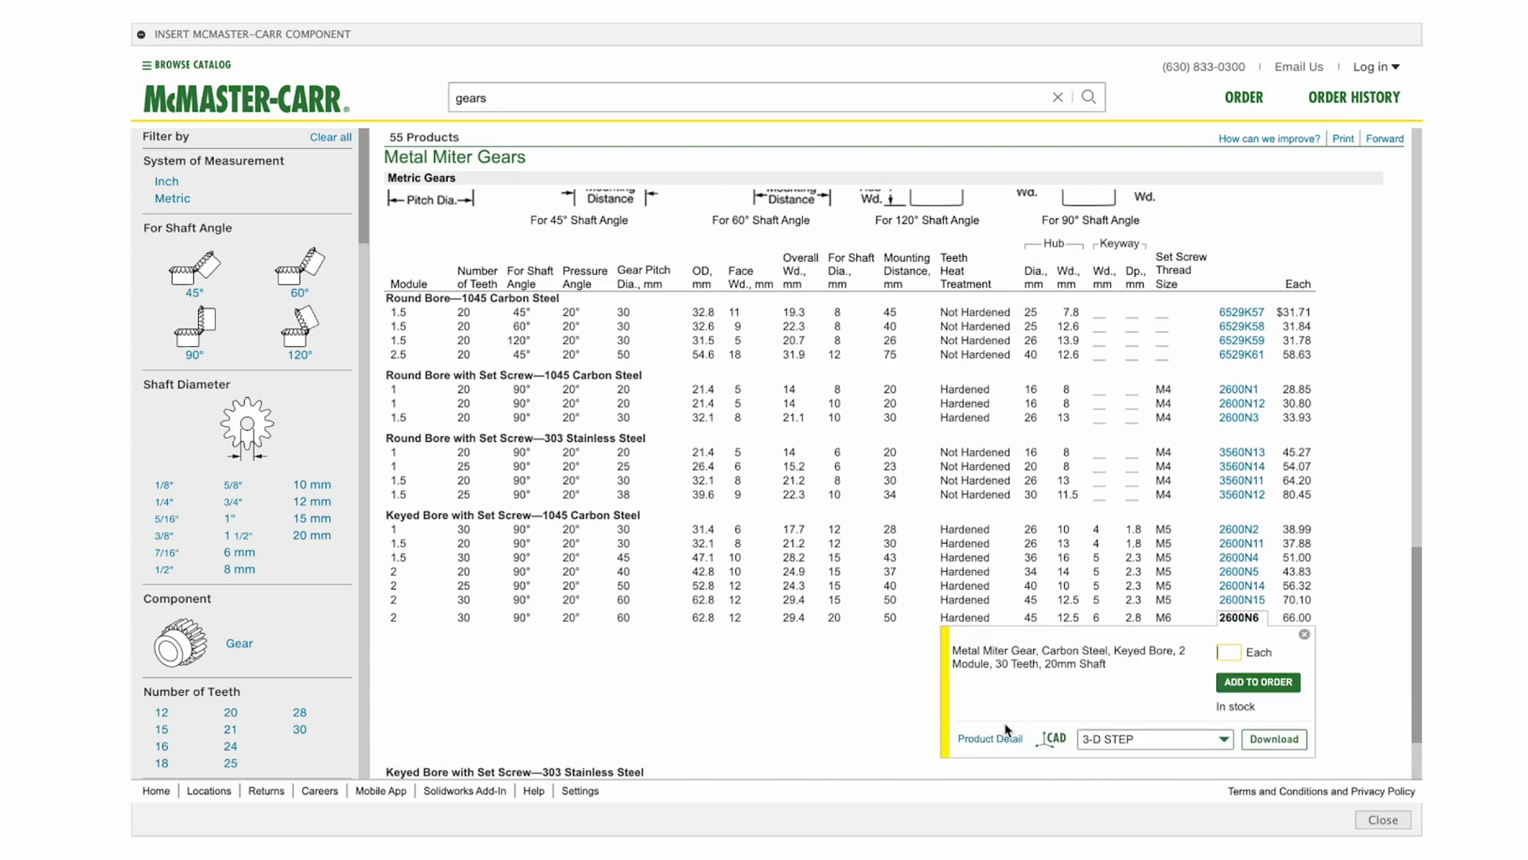
pyautogui.click(1002, 734)
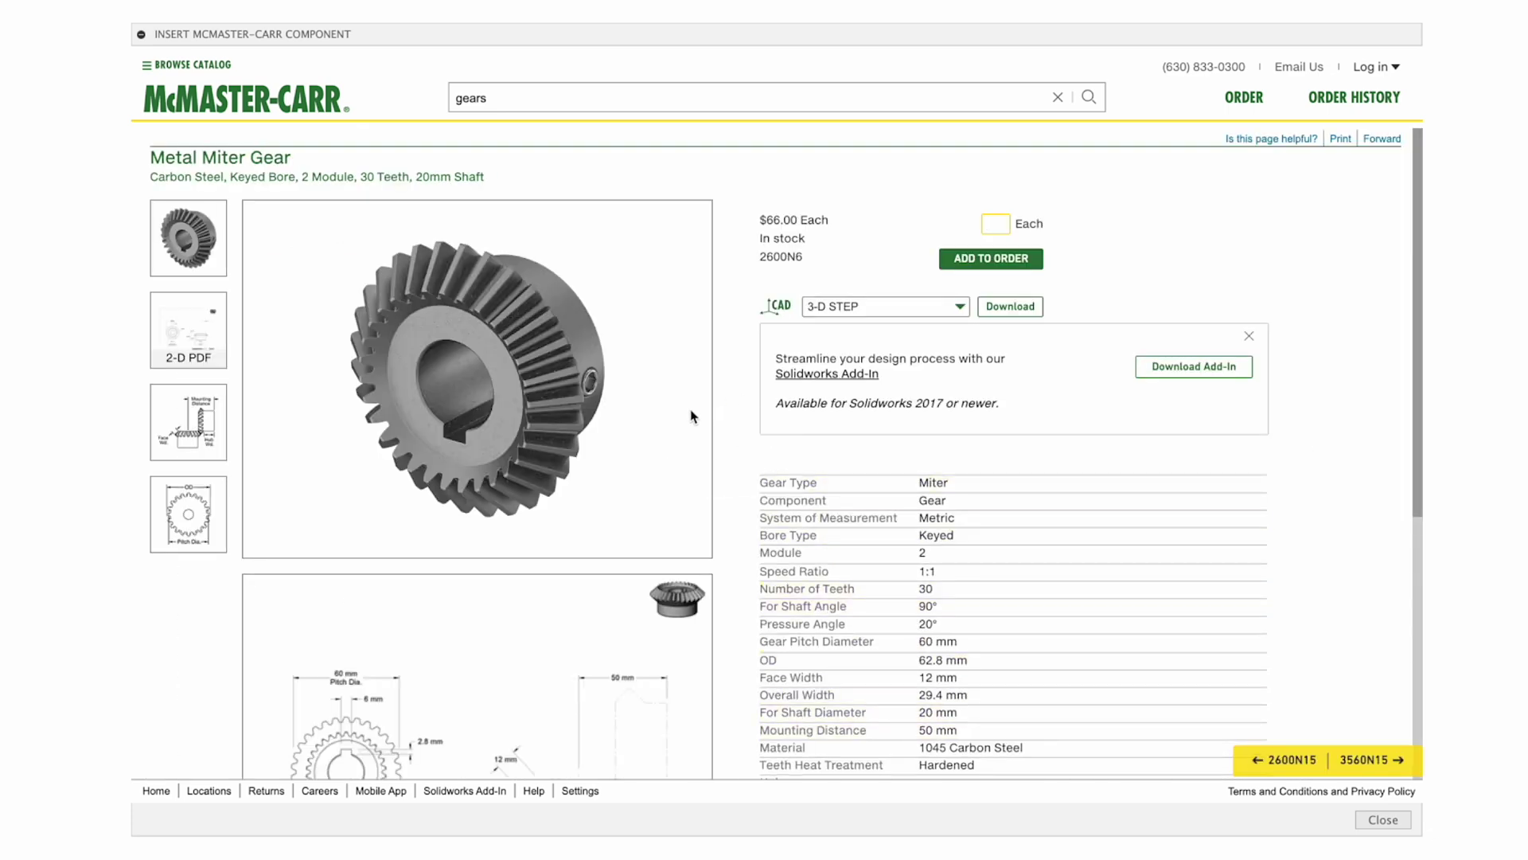
# Enlarge the gear's technical drawing to examine its dimensions and mounting distance, and shrink it again.
pyautogui.scroll(-4, 786, 438)
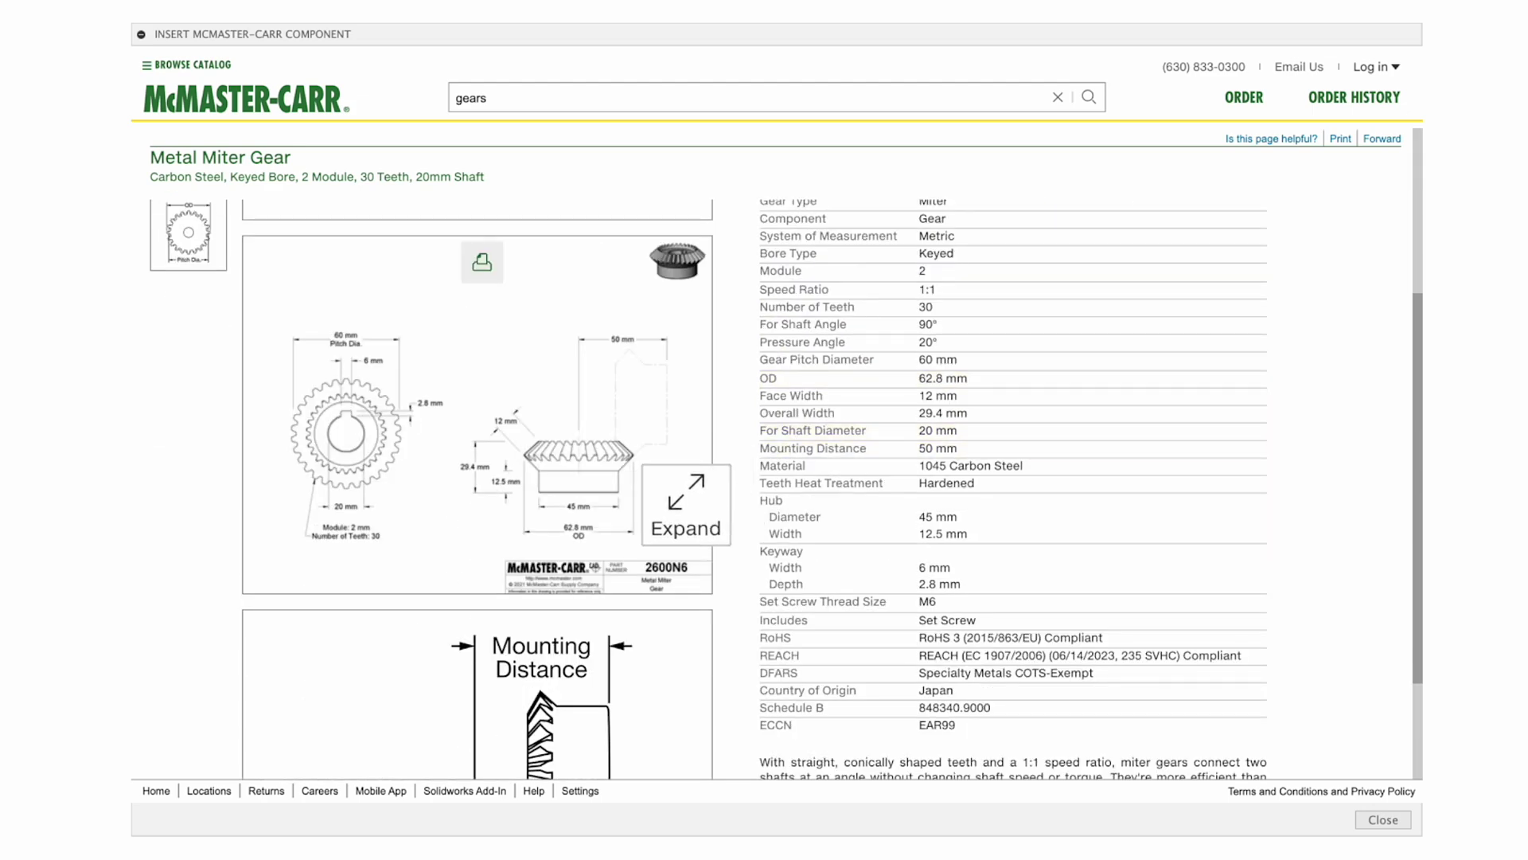
pyautogui.click(624, 470)
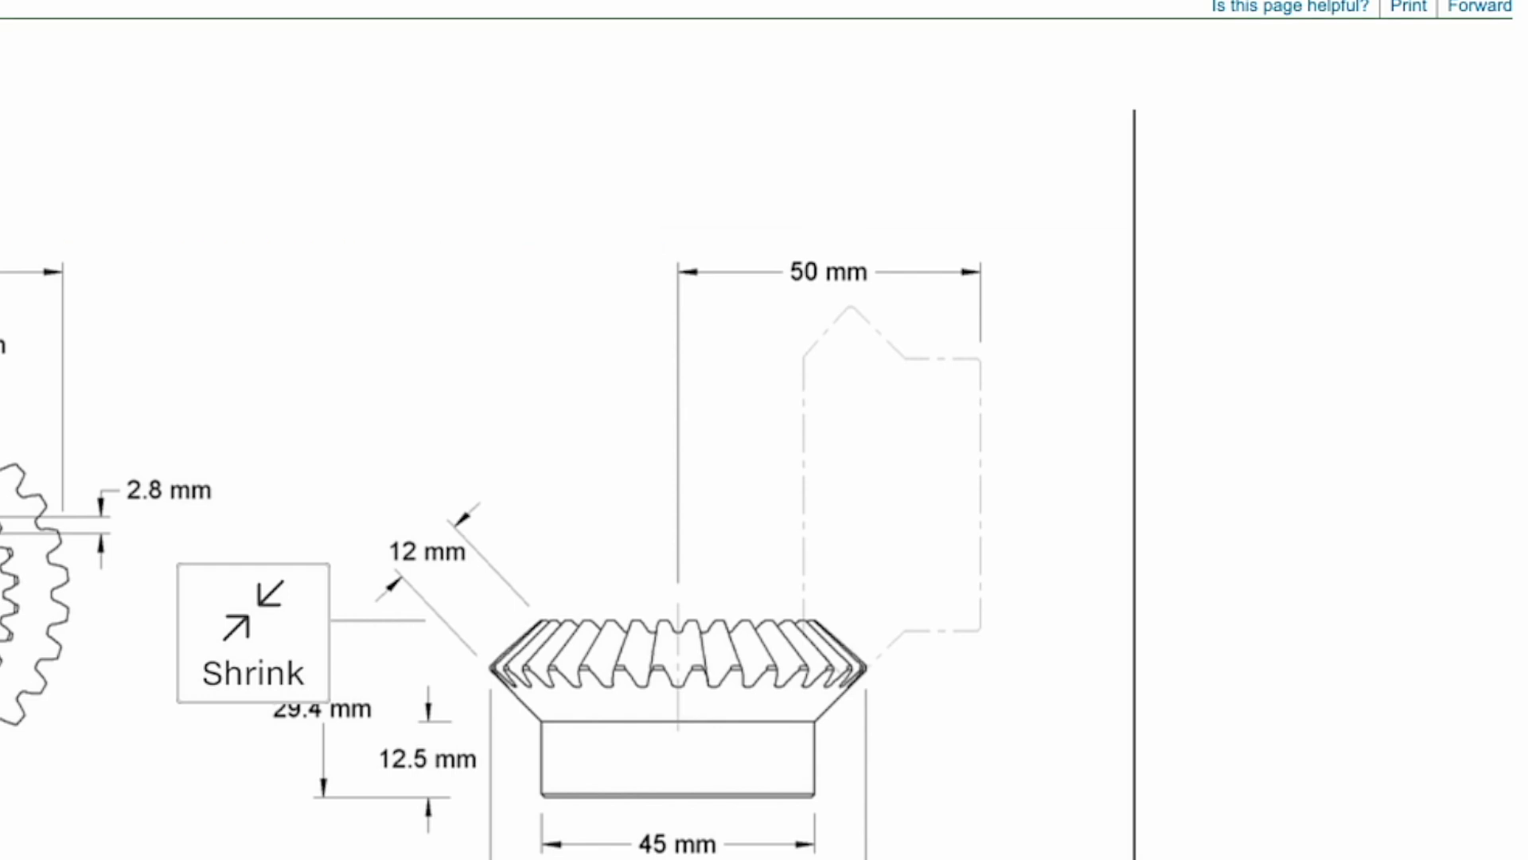
pyautogui.scroll(3, 1167, 513)
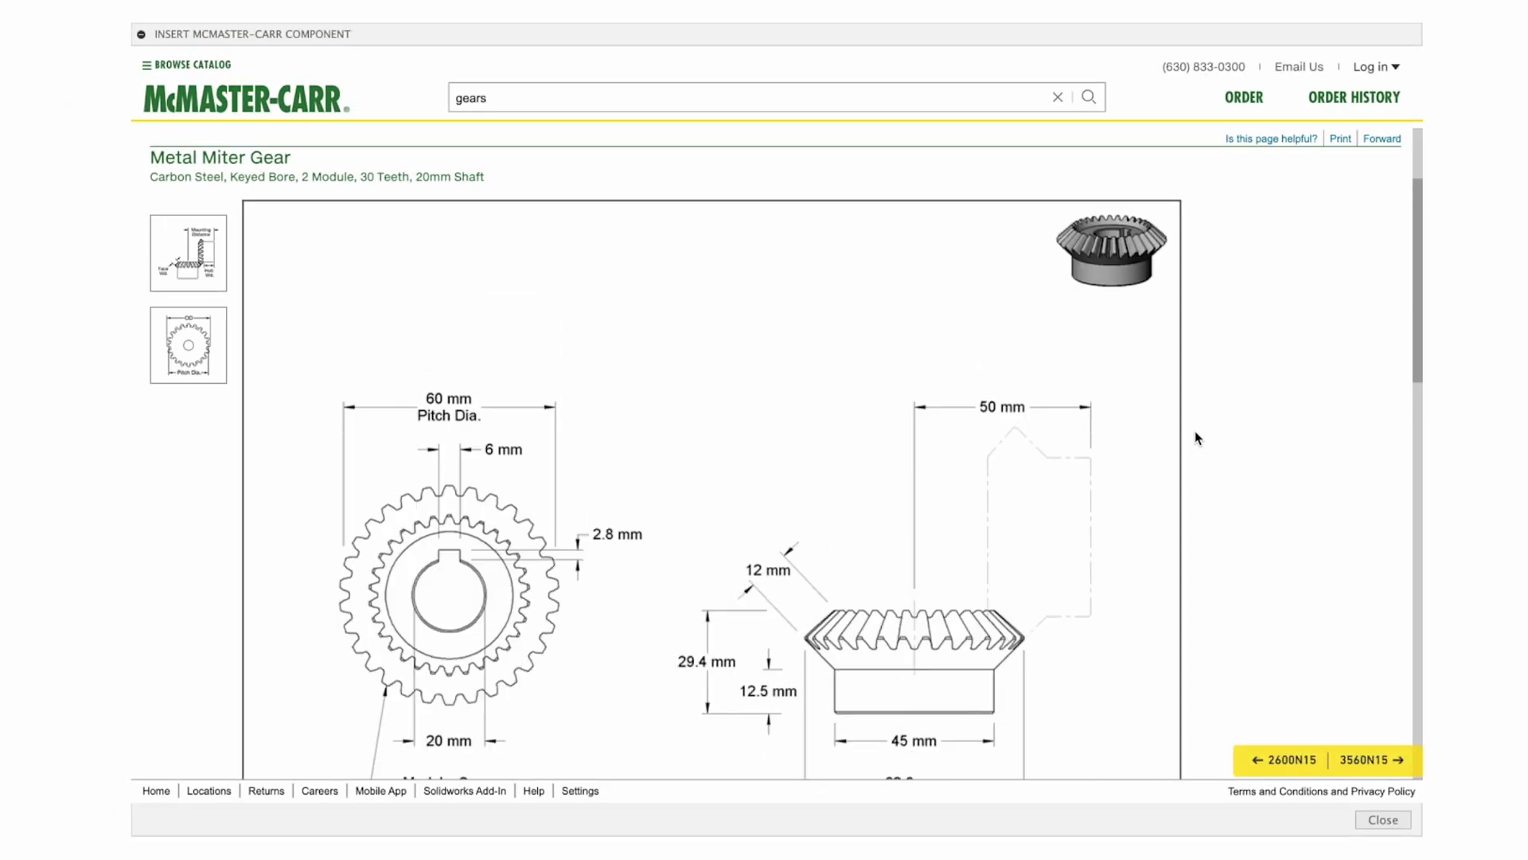
pyautogui.scroll(2, 1197, 437)
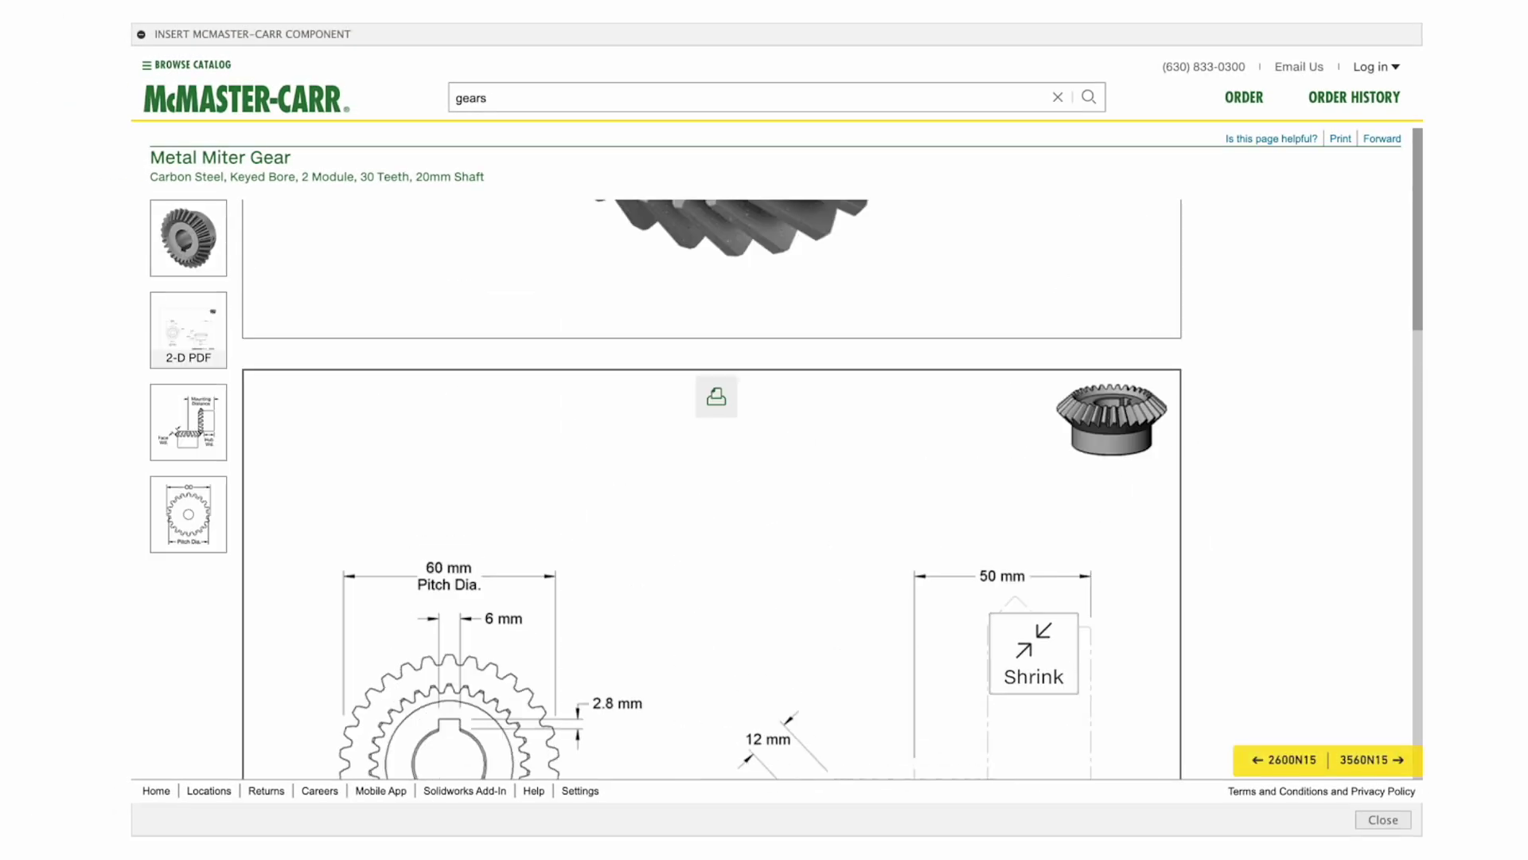
pyautogui.click(1033, 653)
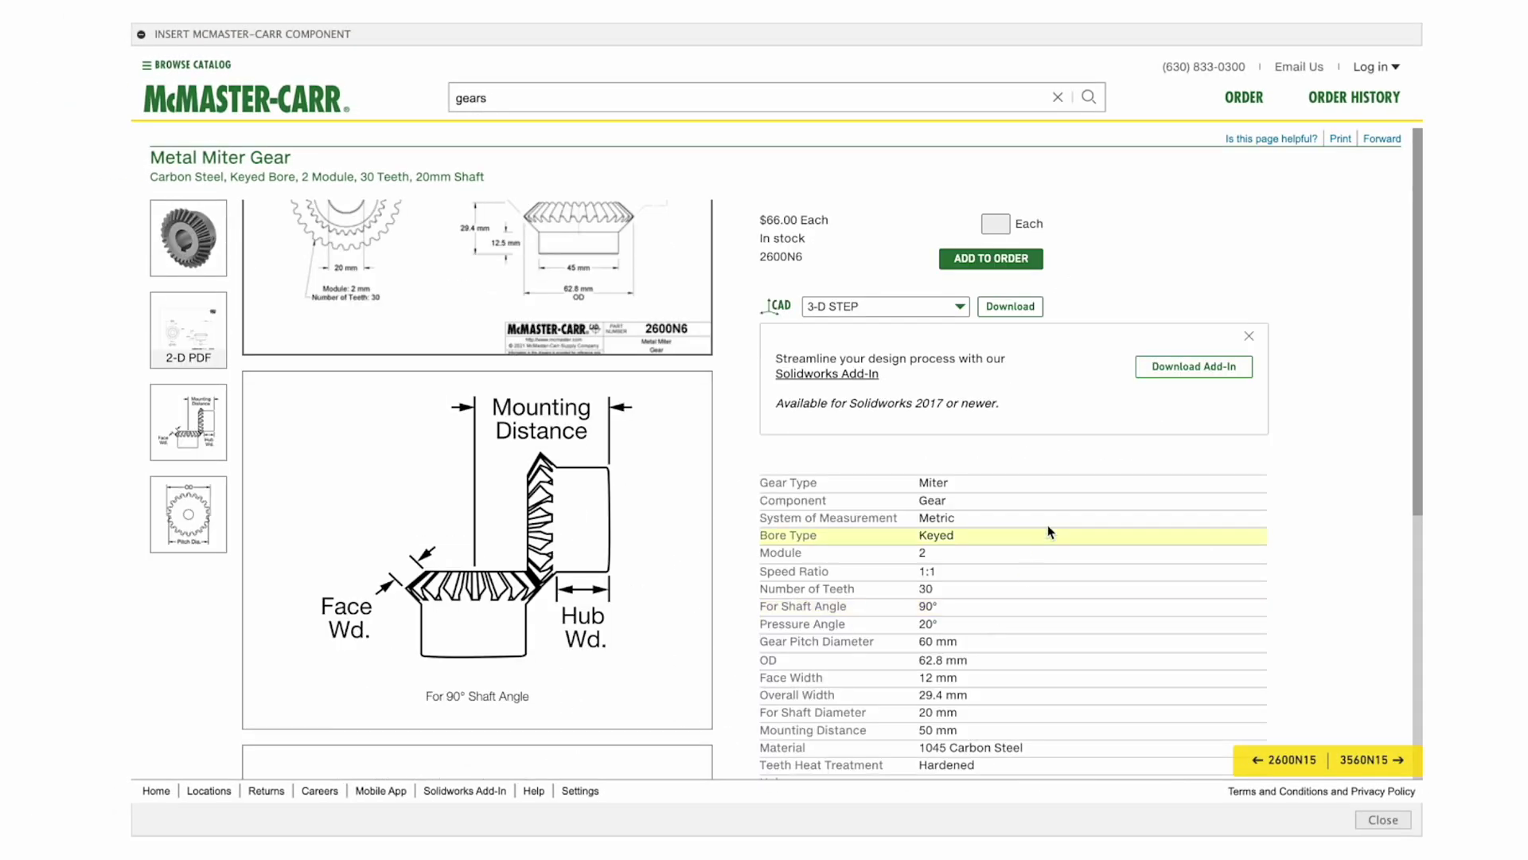
# Download miter gear 2600N6 as a 3-D STEP model and insert it at its default initial position.
pyautogui.click(853, 317)
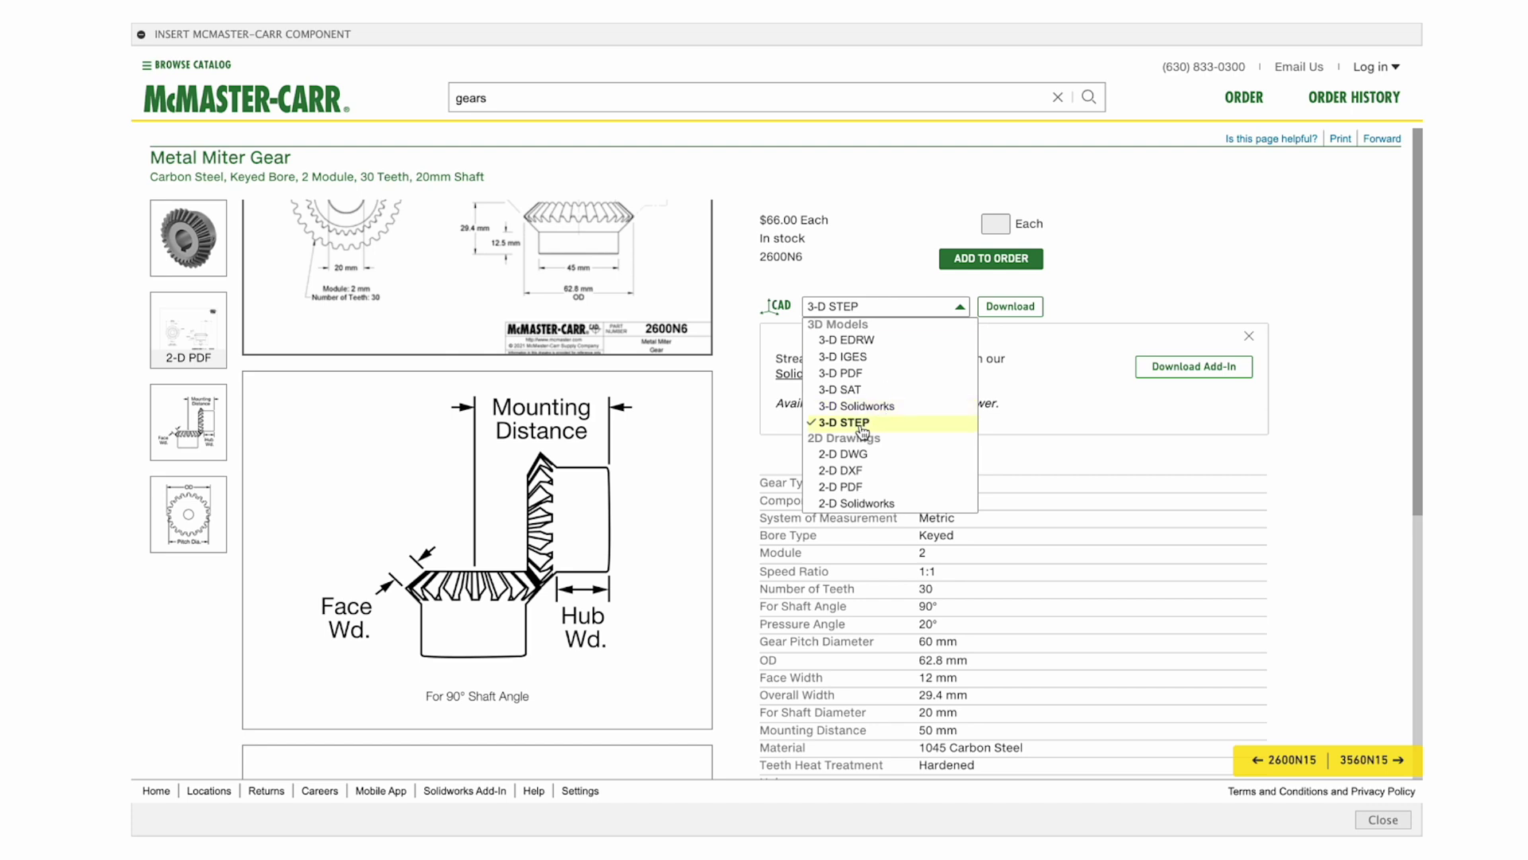
pyautogui.click(1096, 291)
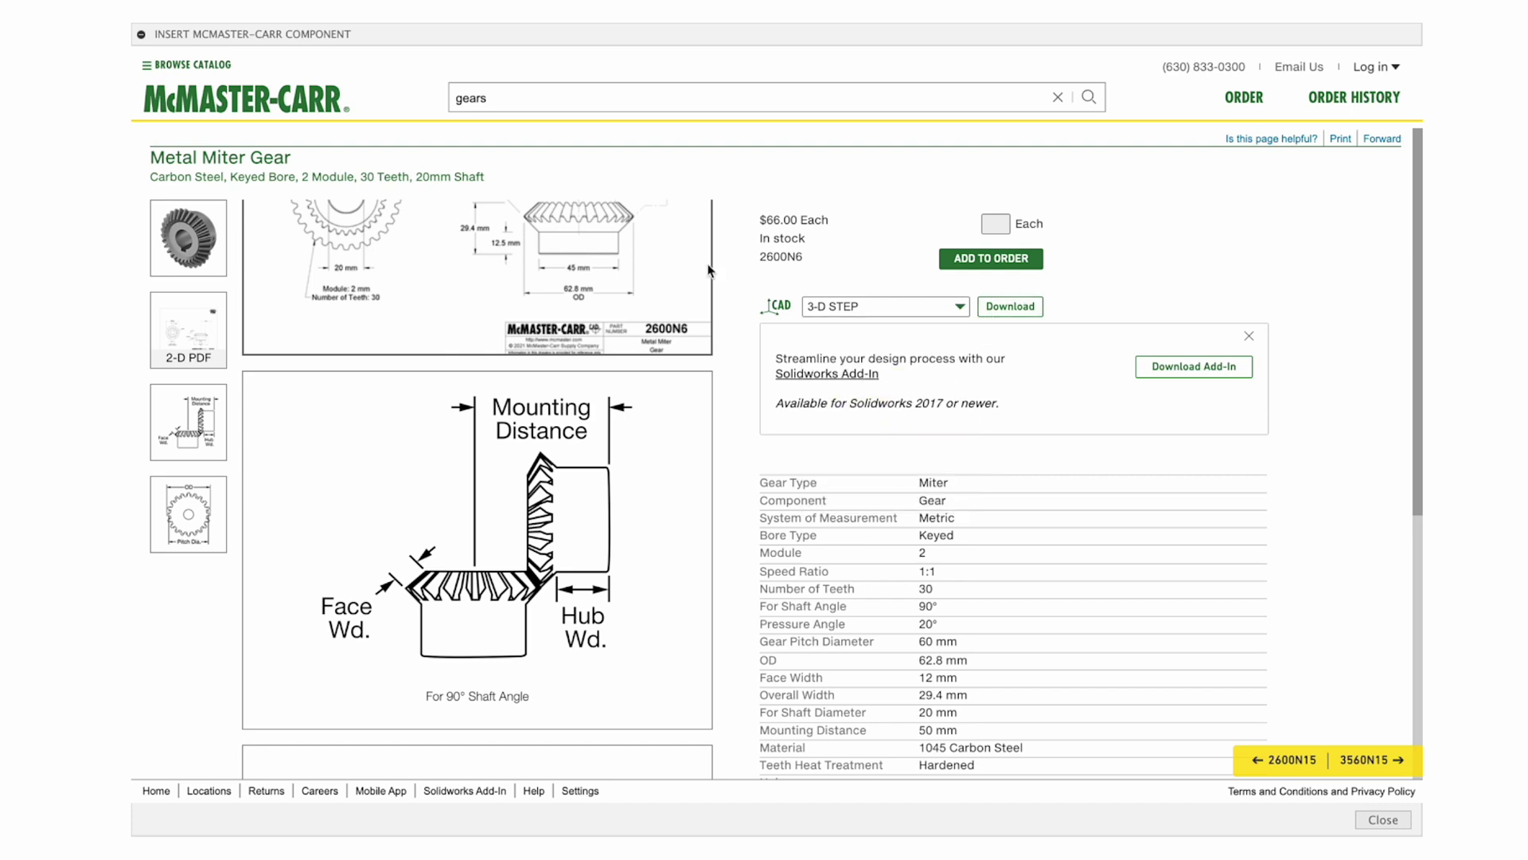
pyautogui.scroll(2, 700, 274)
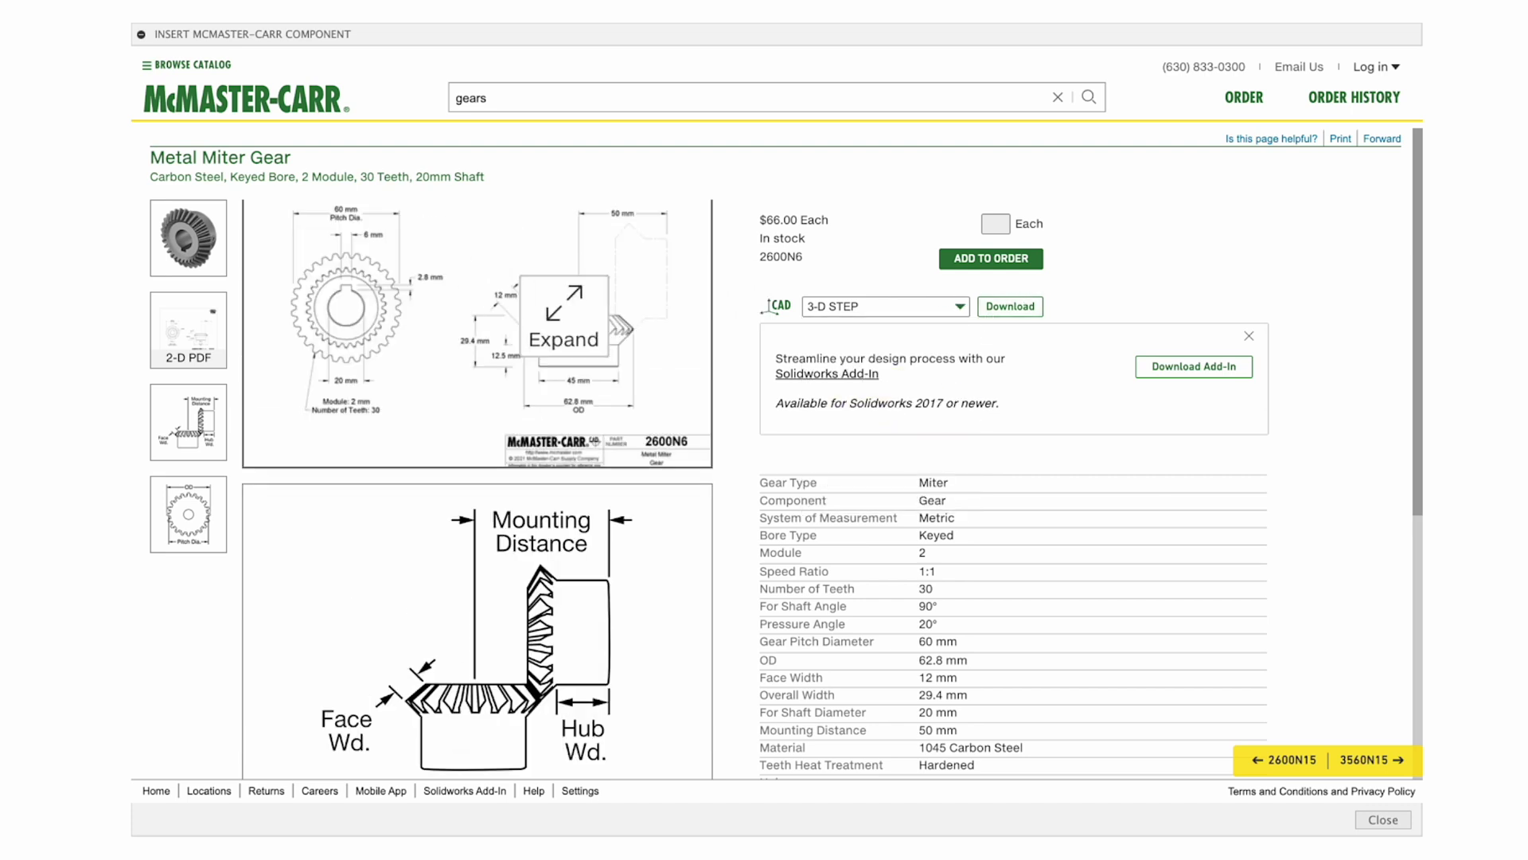
pyautogui.click(1010, 307)
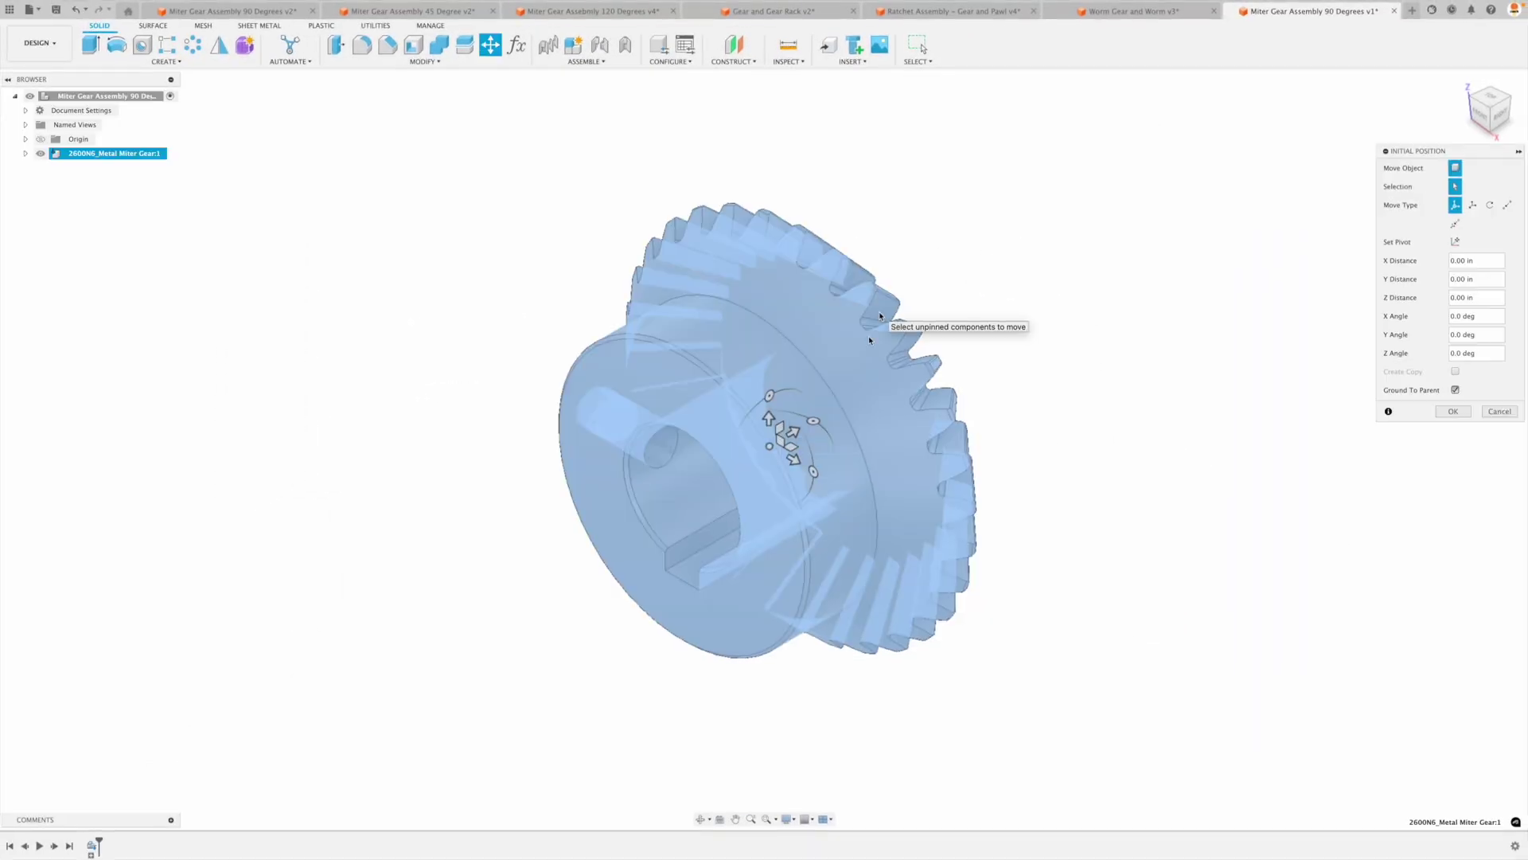
pyautogui.click(1454, 412)
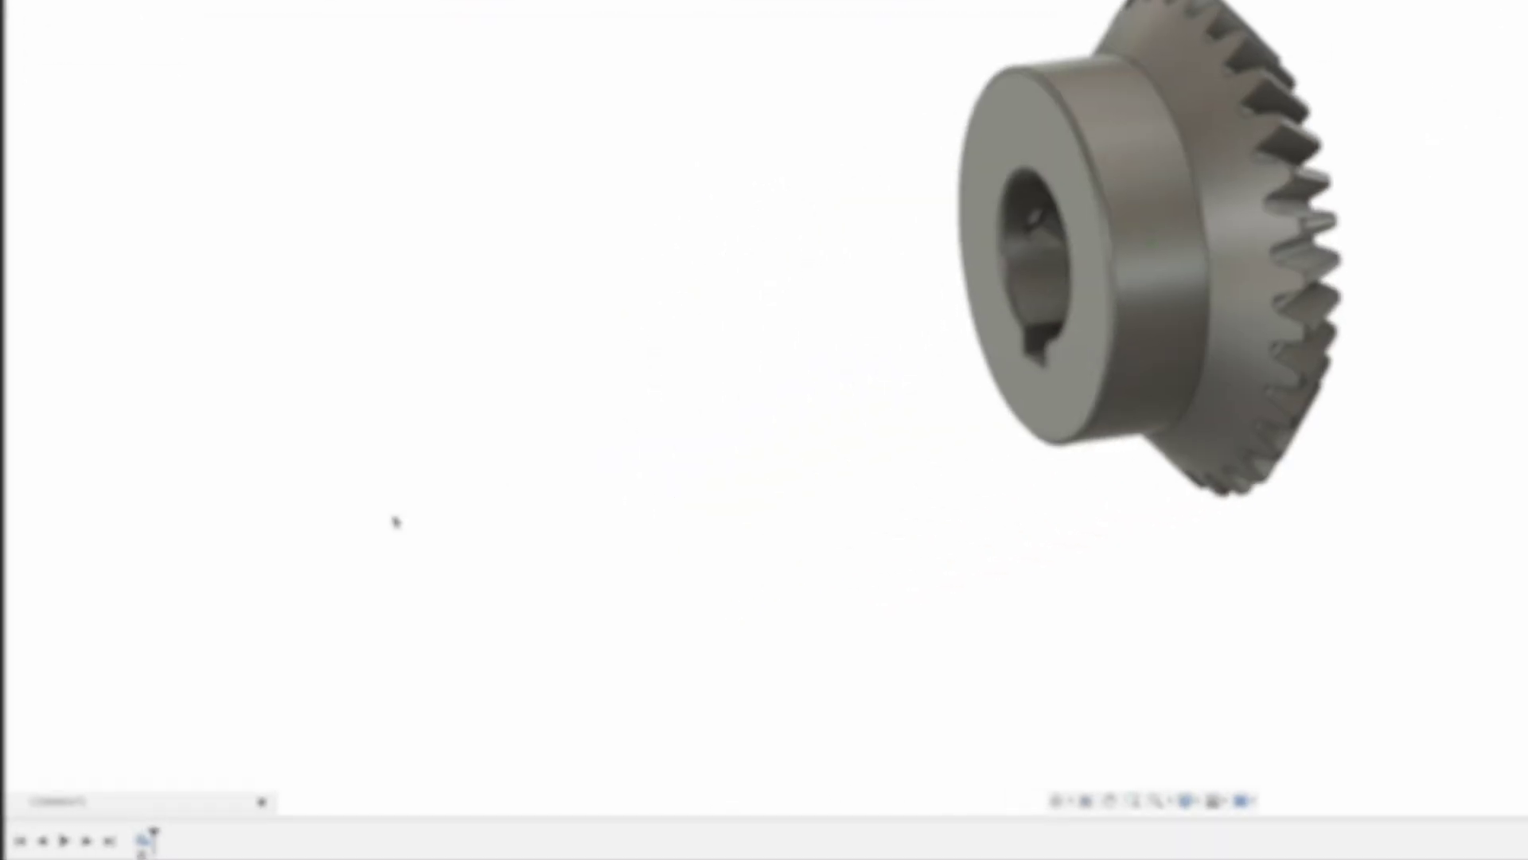
# Roll history back before the gear and sketch a 50 mm vertical line from the origin plus a 50 mm horizontal line from its upper end.
pyautogui.moveTo(179, 830); pyautogui.dragTo(141, 834)
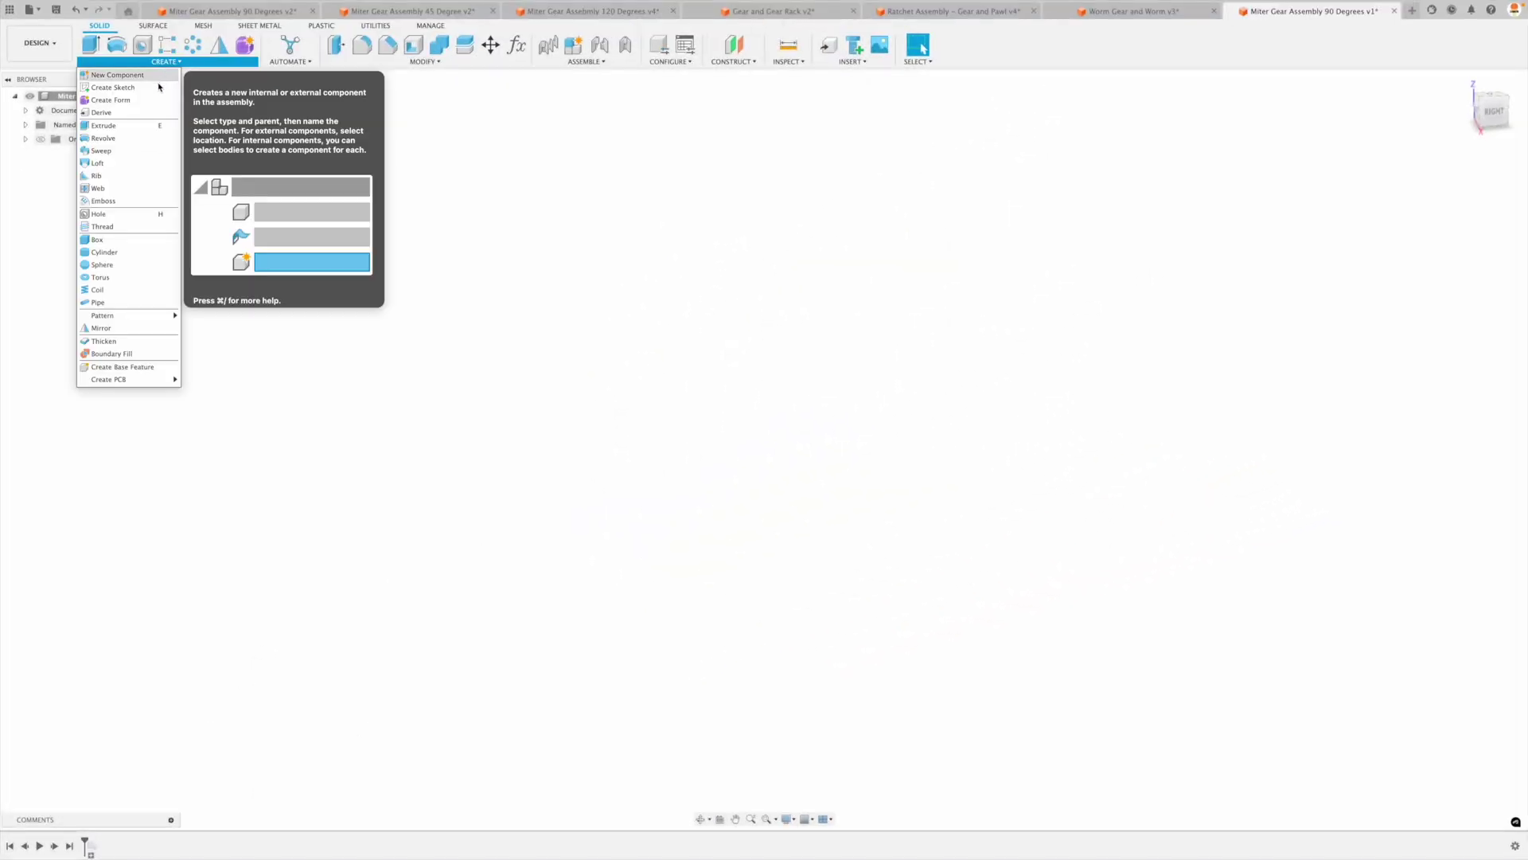
pyautogui.click(297, 161)
pyautogui.click(819, 406)
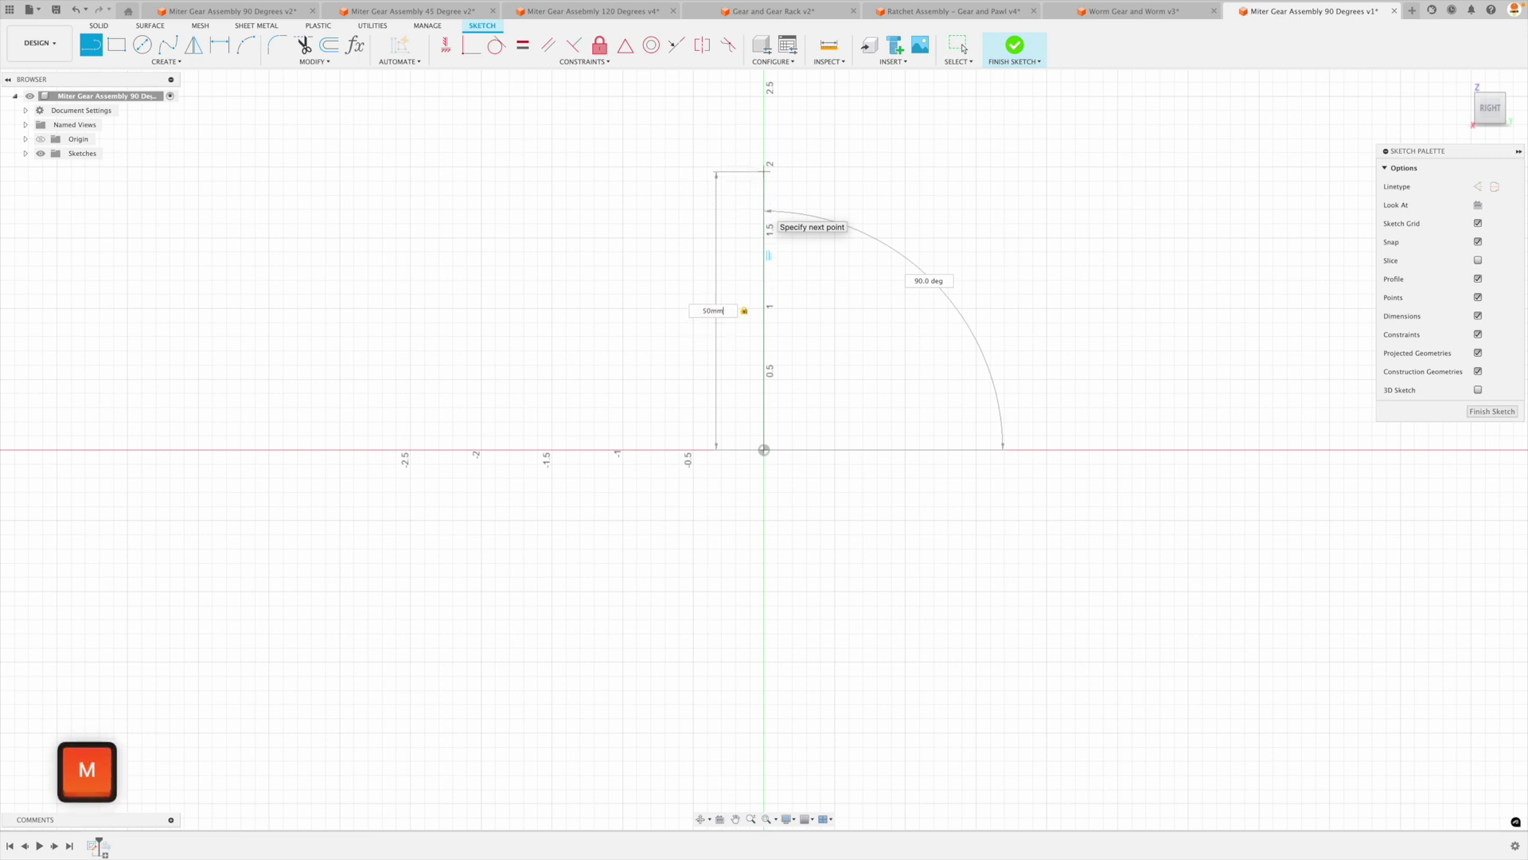
pyautogui.press('Return')
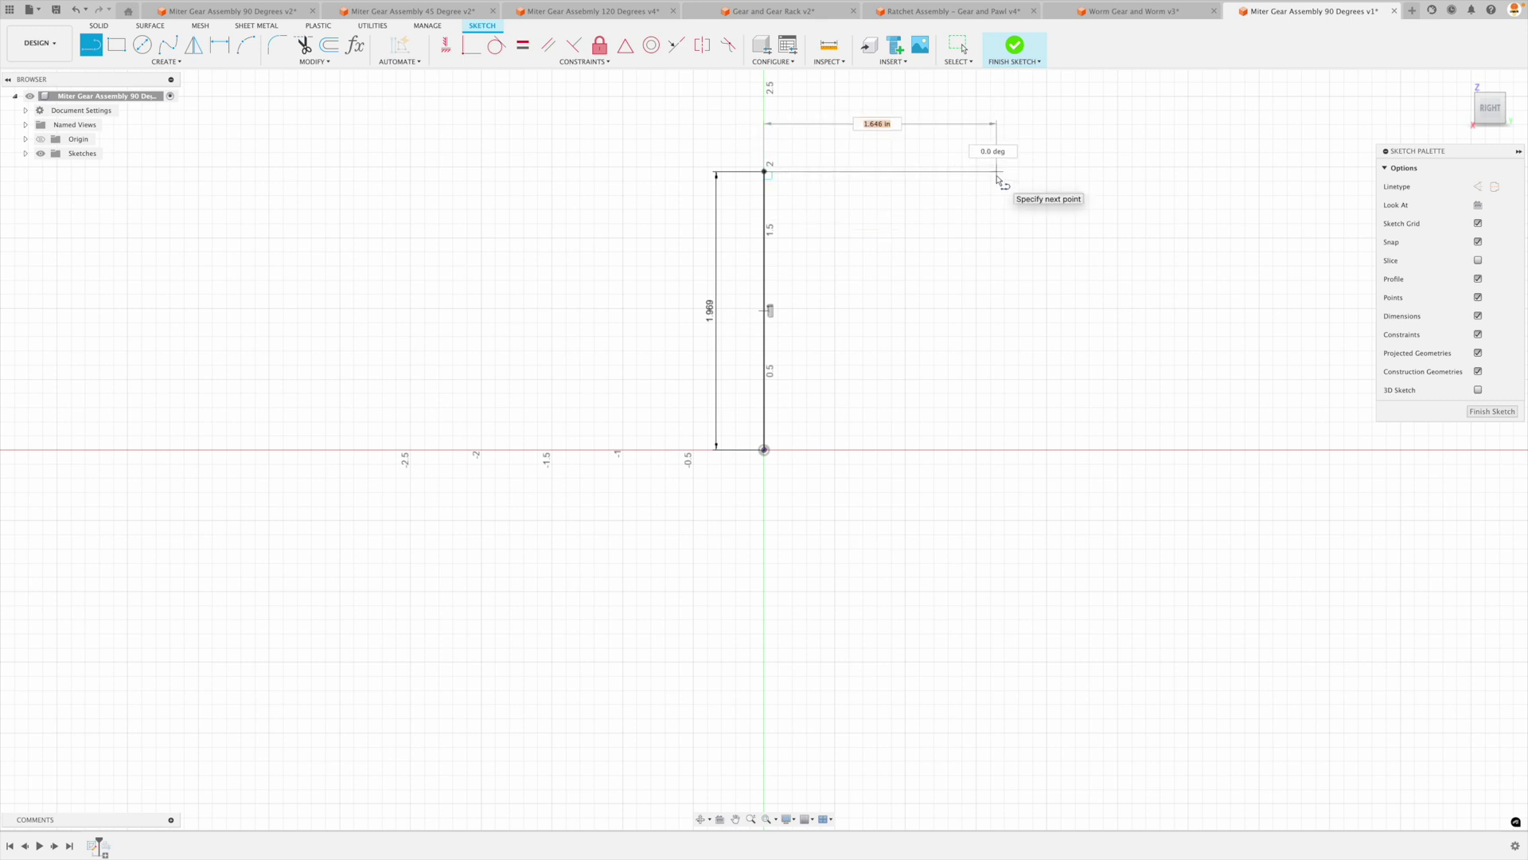
pyautogui.write('50')
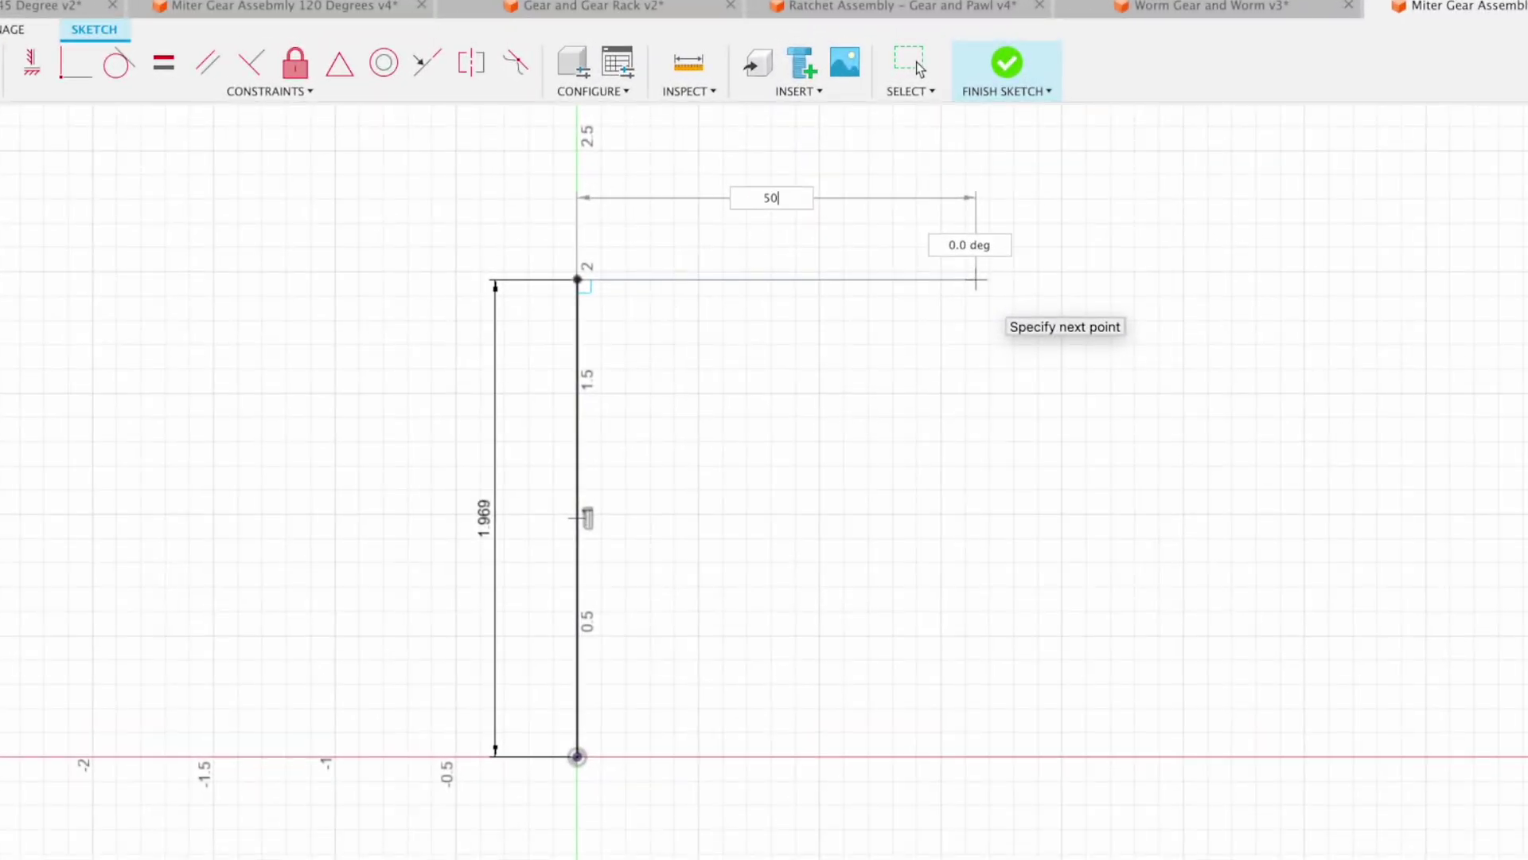
pyautogui.write('mm')
pyautogui.press('Return')
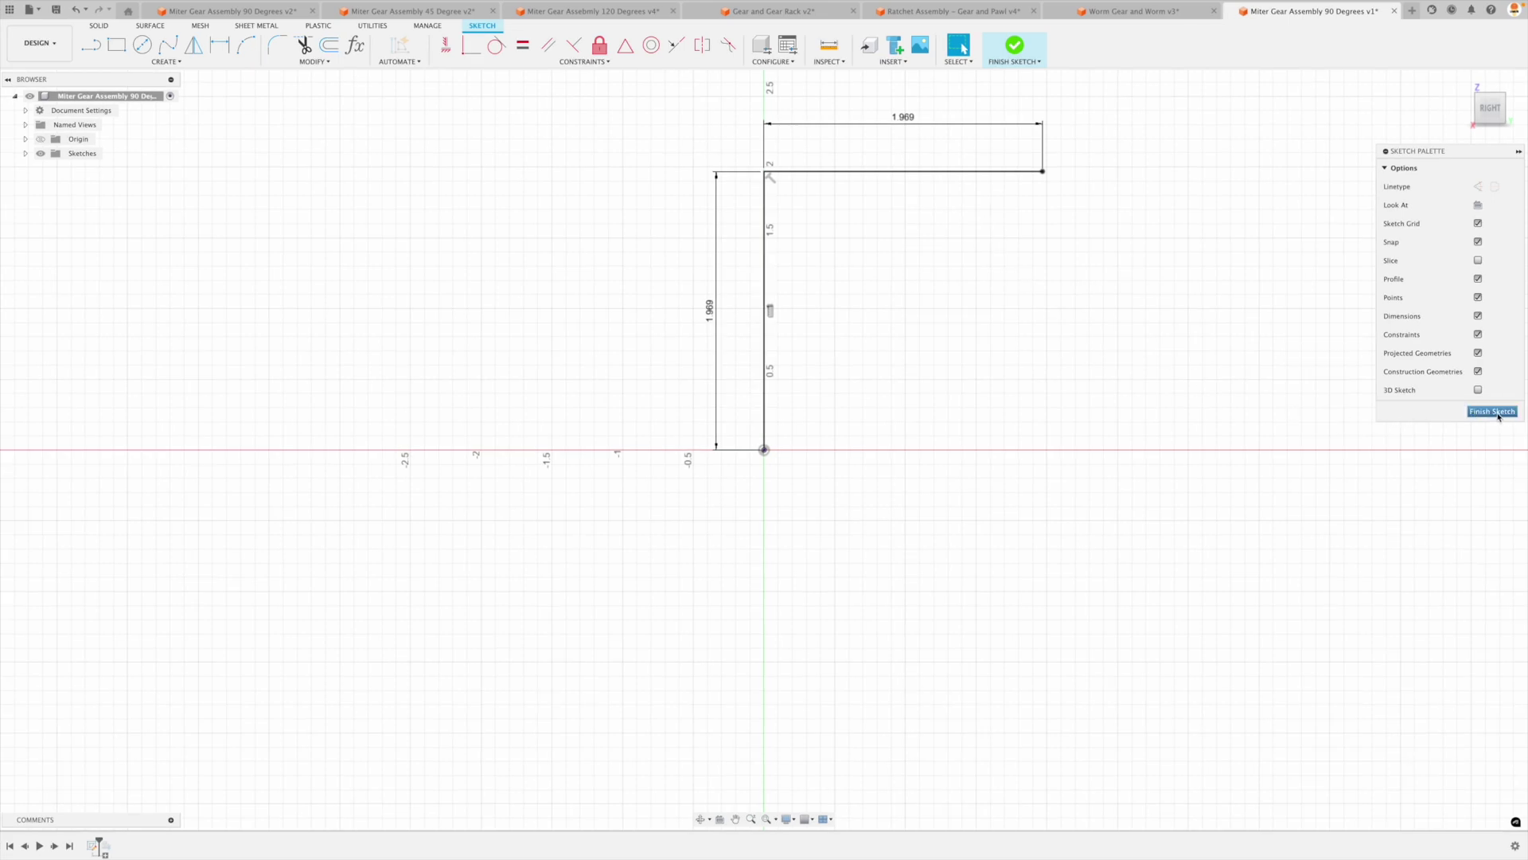
pyautogui.click(1496, 411)
# Create a circular pipe with a 0.20 in section along both sketch lines as a new body.
pyautogui.keyDown('shift'); pyautogui.moveTo(1488, 415); pyautogui.dragTo(1431, 419, button='middle'); pyautogui.keyUp('shift')
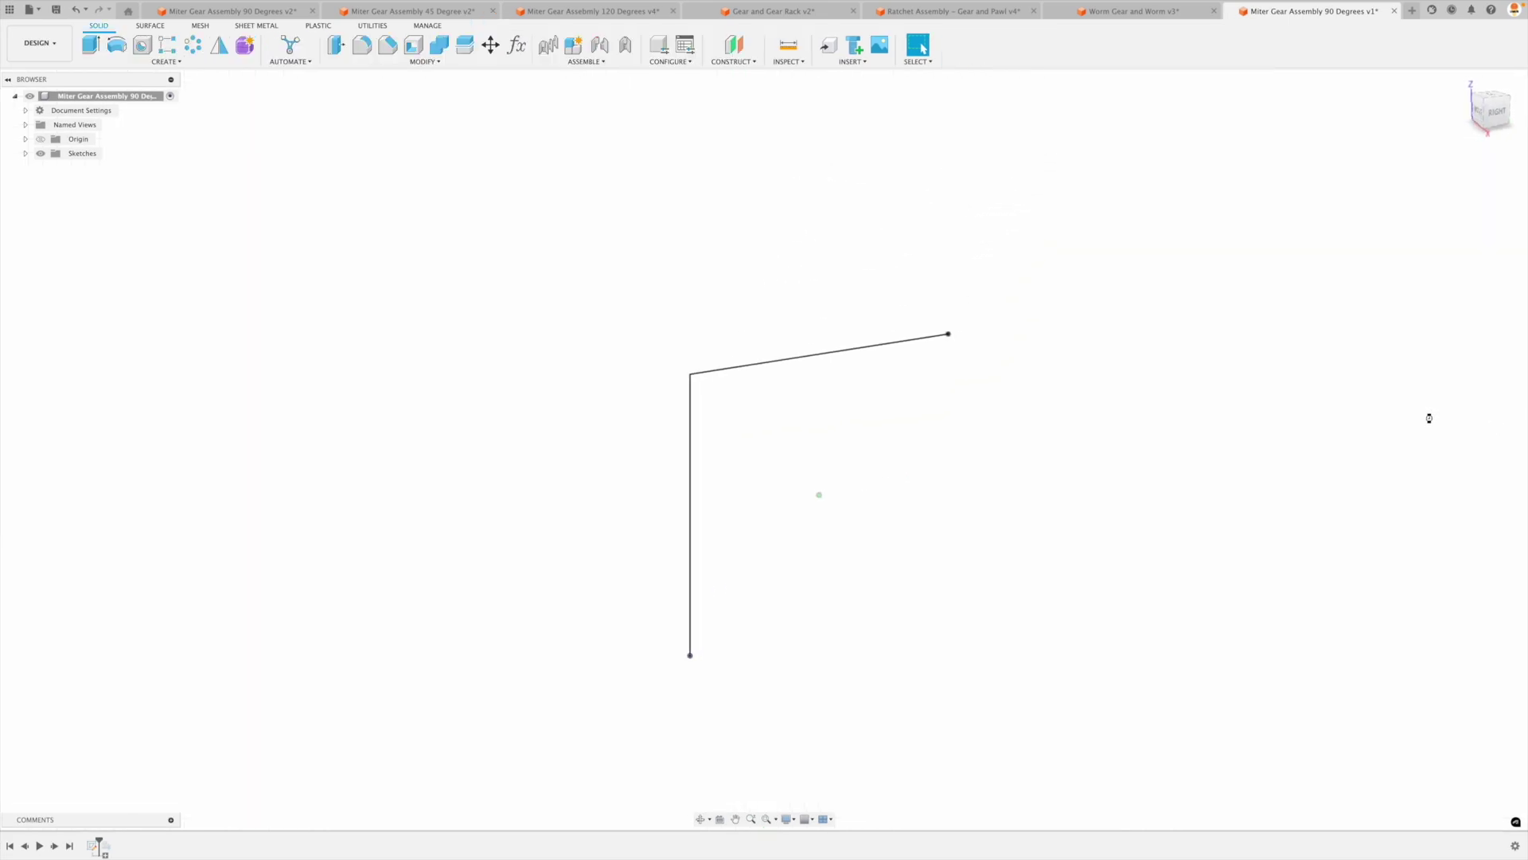
pyautogui.click(166, 61)
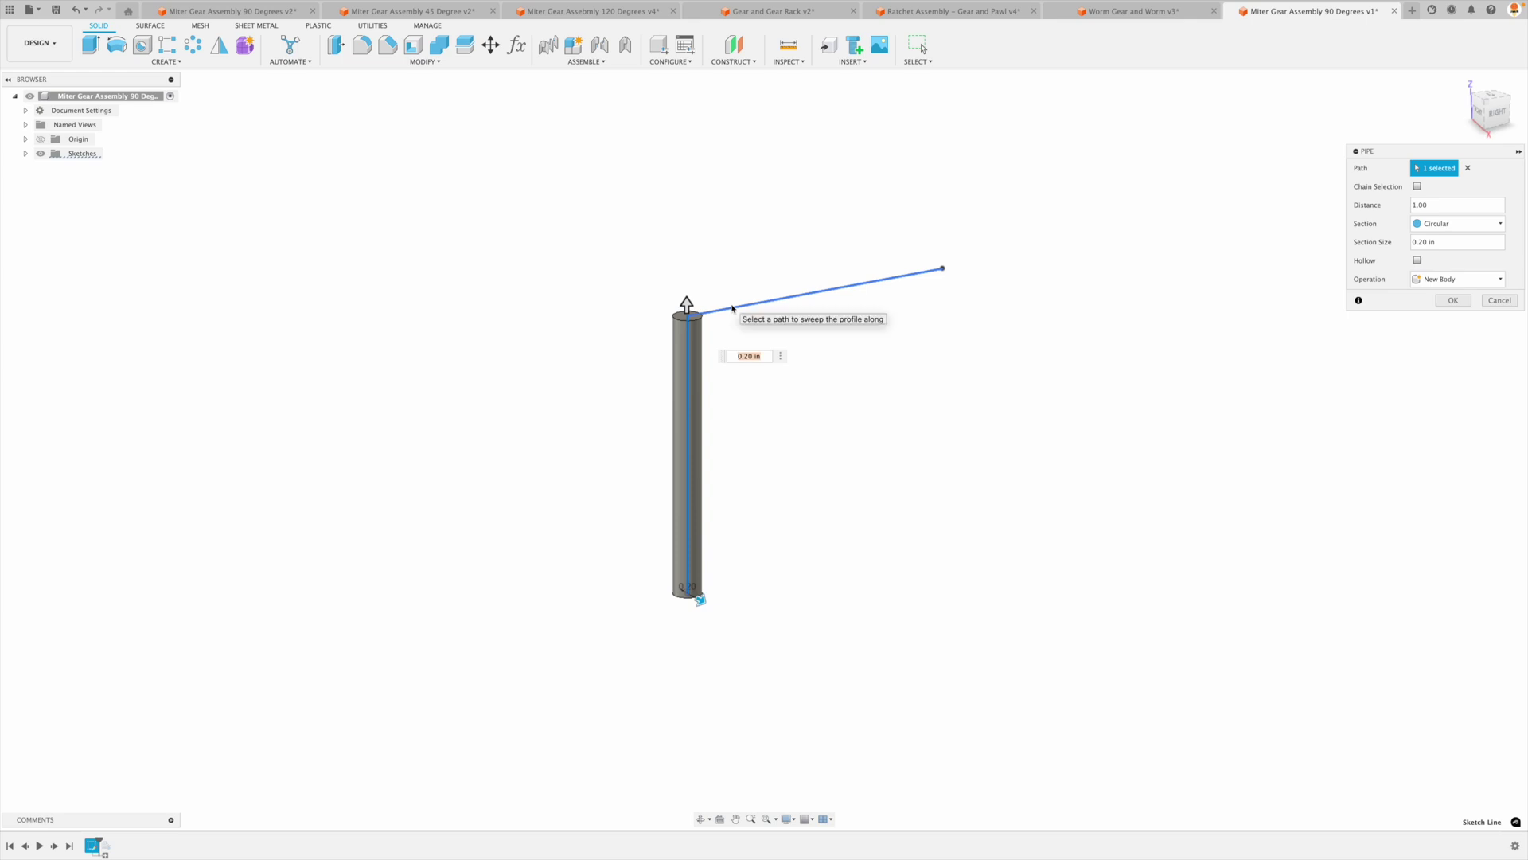
pyautogui.click(732, 308)
pyautogui.click(1461, 301)
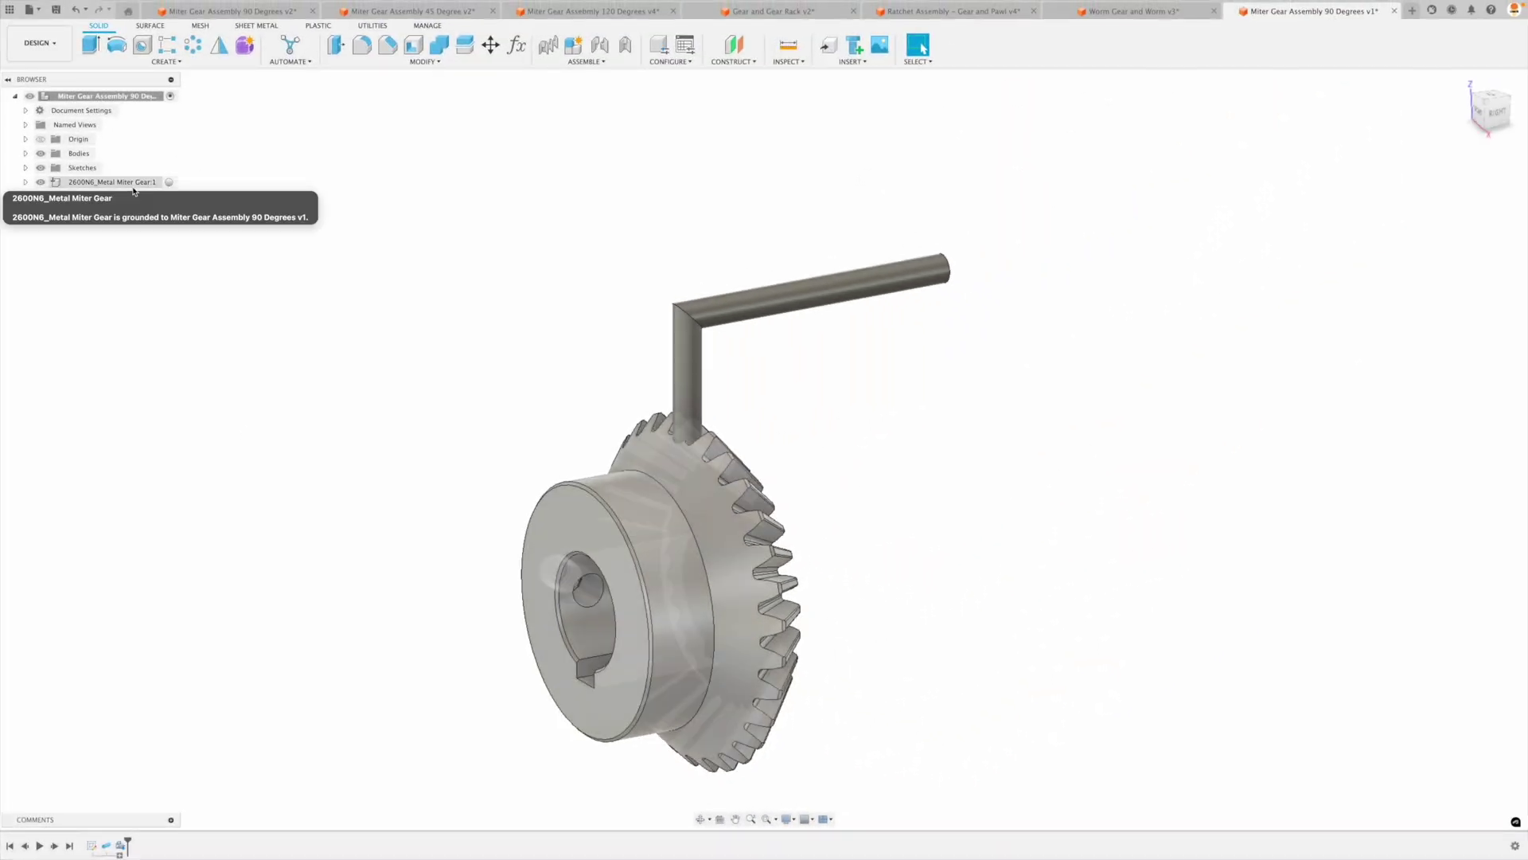
# Joint the gear's hub-side bore center to the lower end of the vertical pipe, flipping the gear so its teeth face up.
pyautogui.click(600, 46)
pyautogui.click(667, 445)
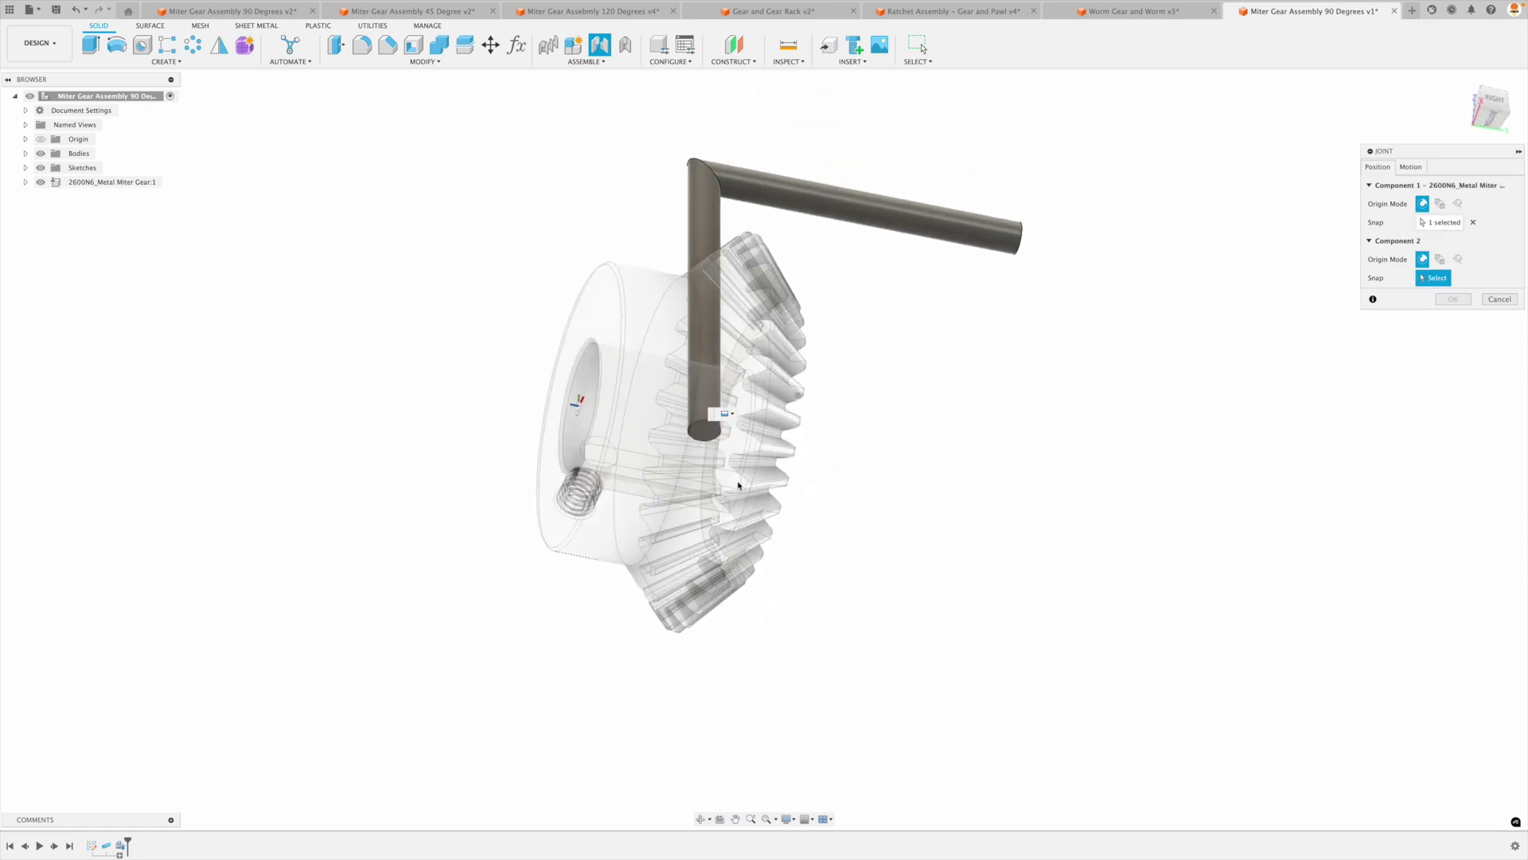
pyautogui.click(686, 396)
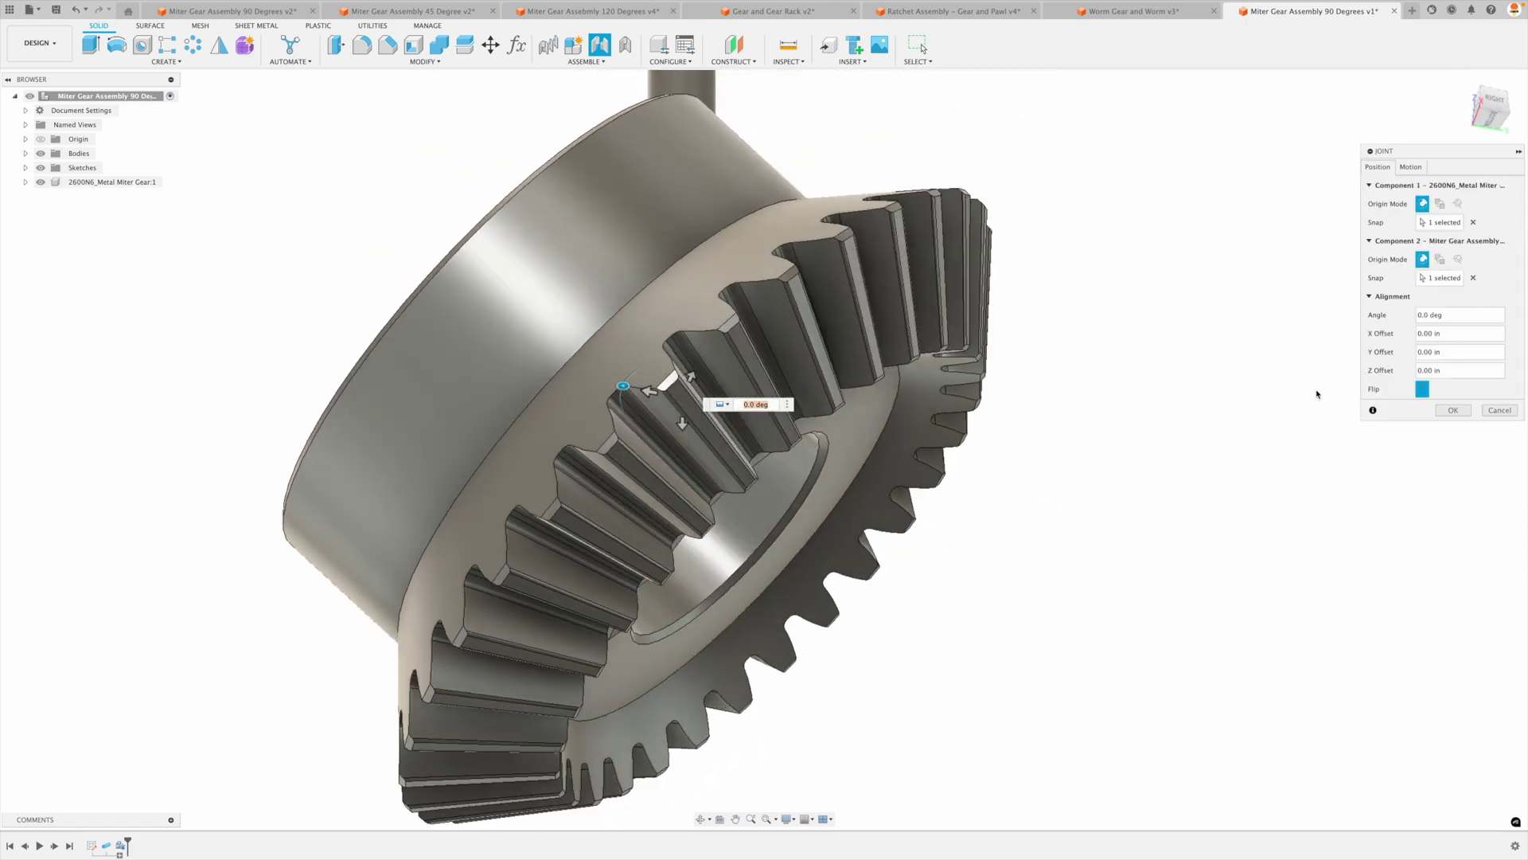
pyautogui.click(1423, 389)
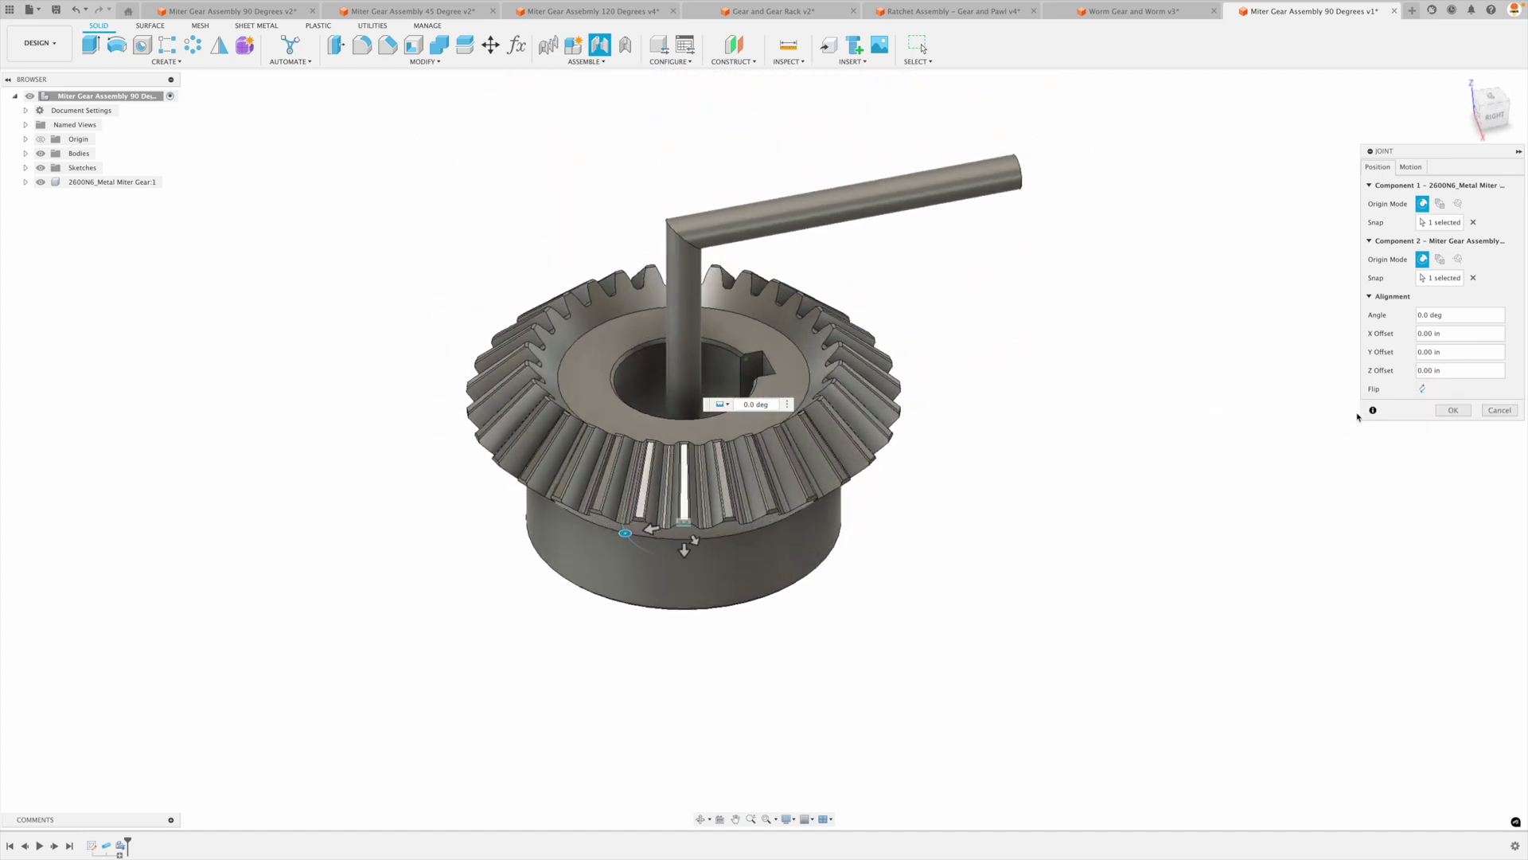
pyautogui.click(1452, 410)
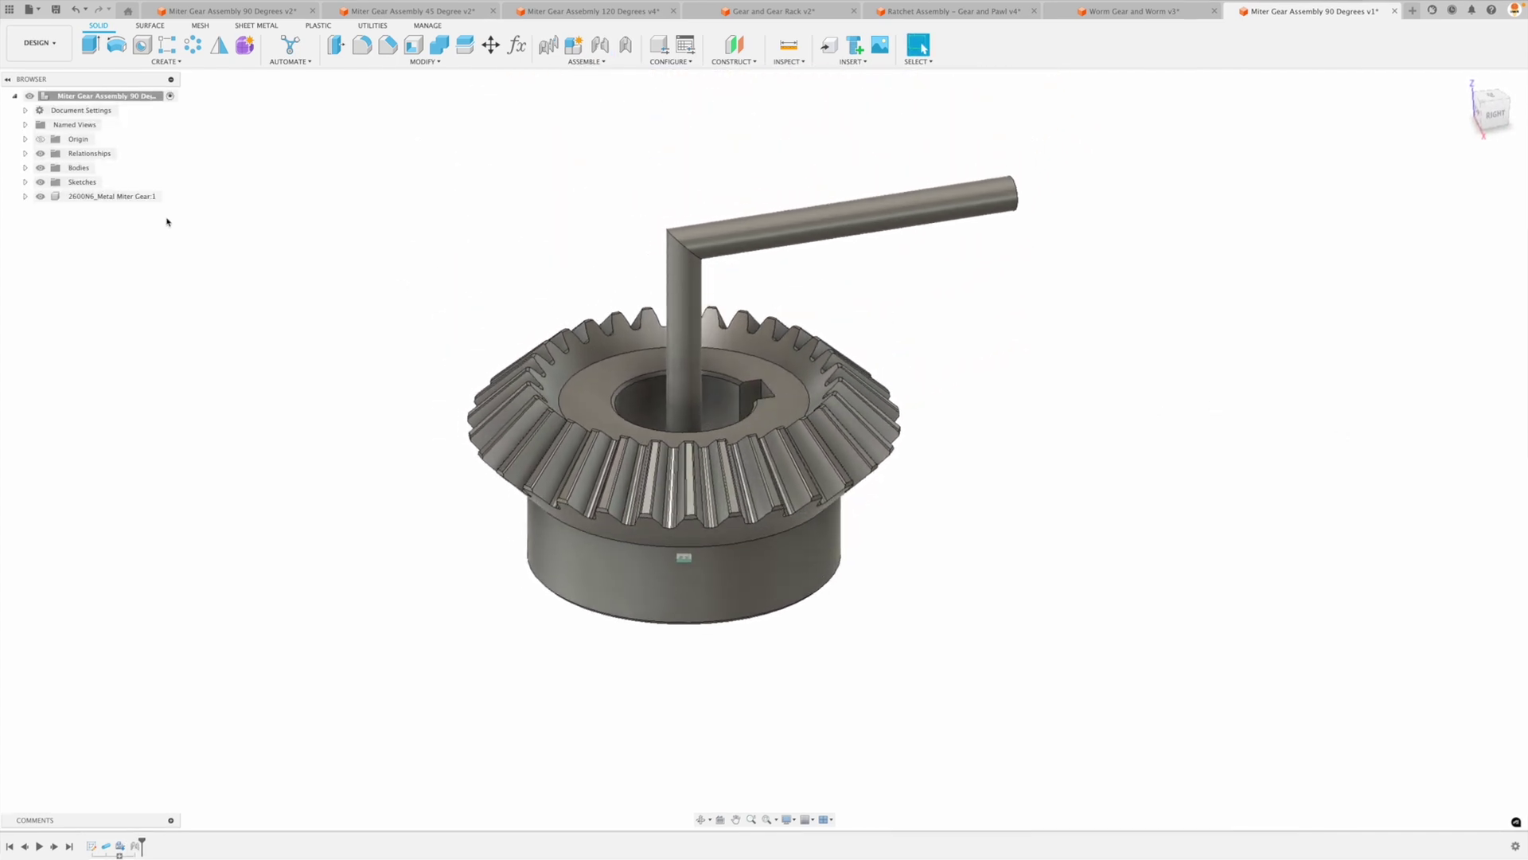
# Copy the miter gear, paste it as a new component, and move it 1.975 in in Y and -3.714 in in Z.
pyautogui.click(100, 196)
pyautogui.rightClick(263, 245)
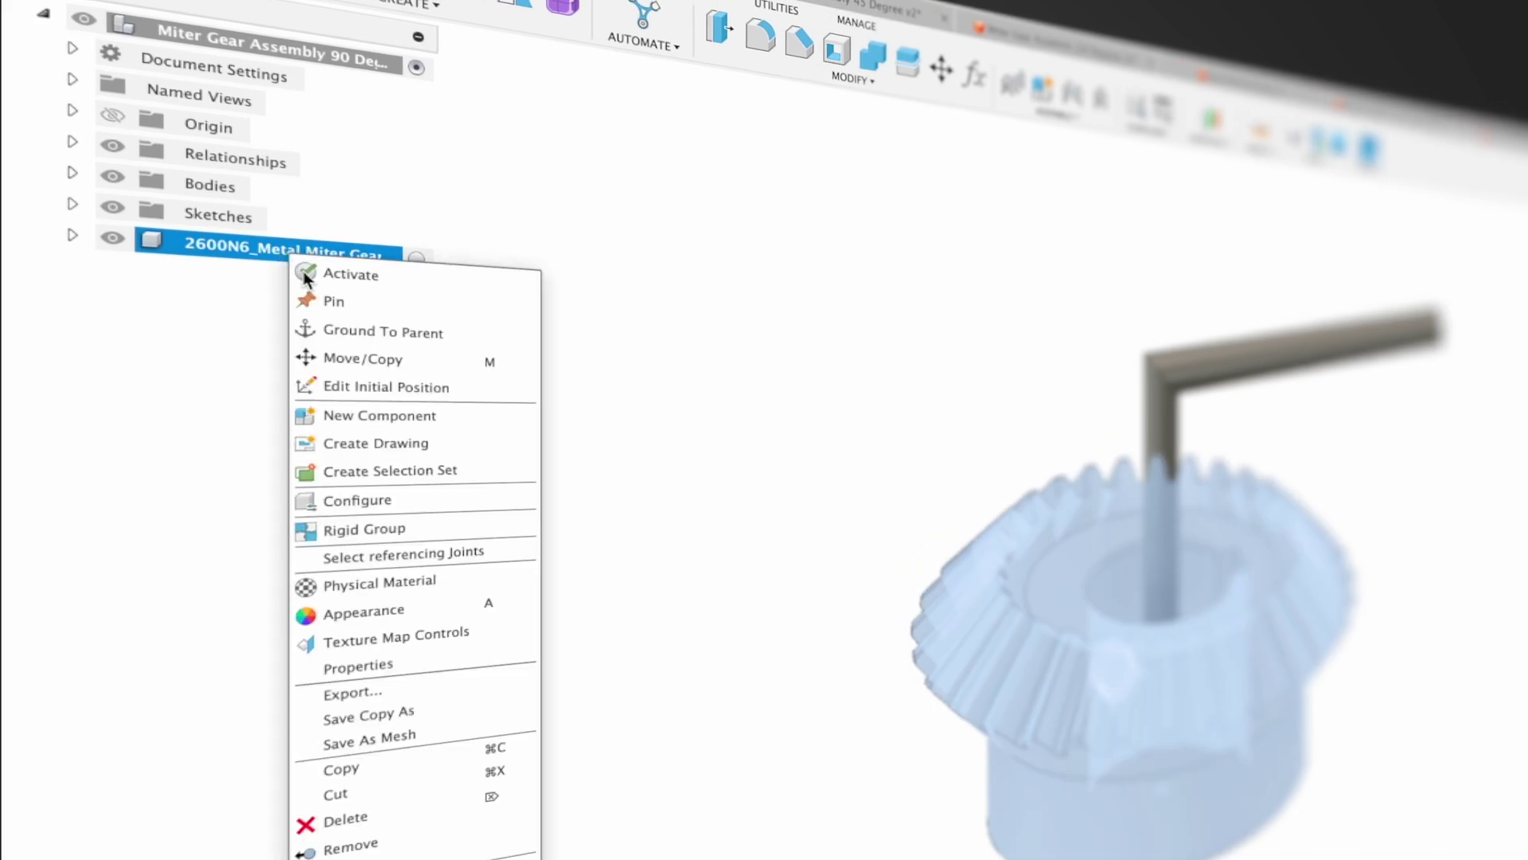
pyautogui.click(379, 763)
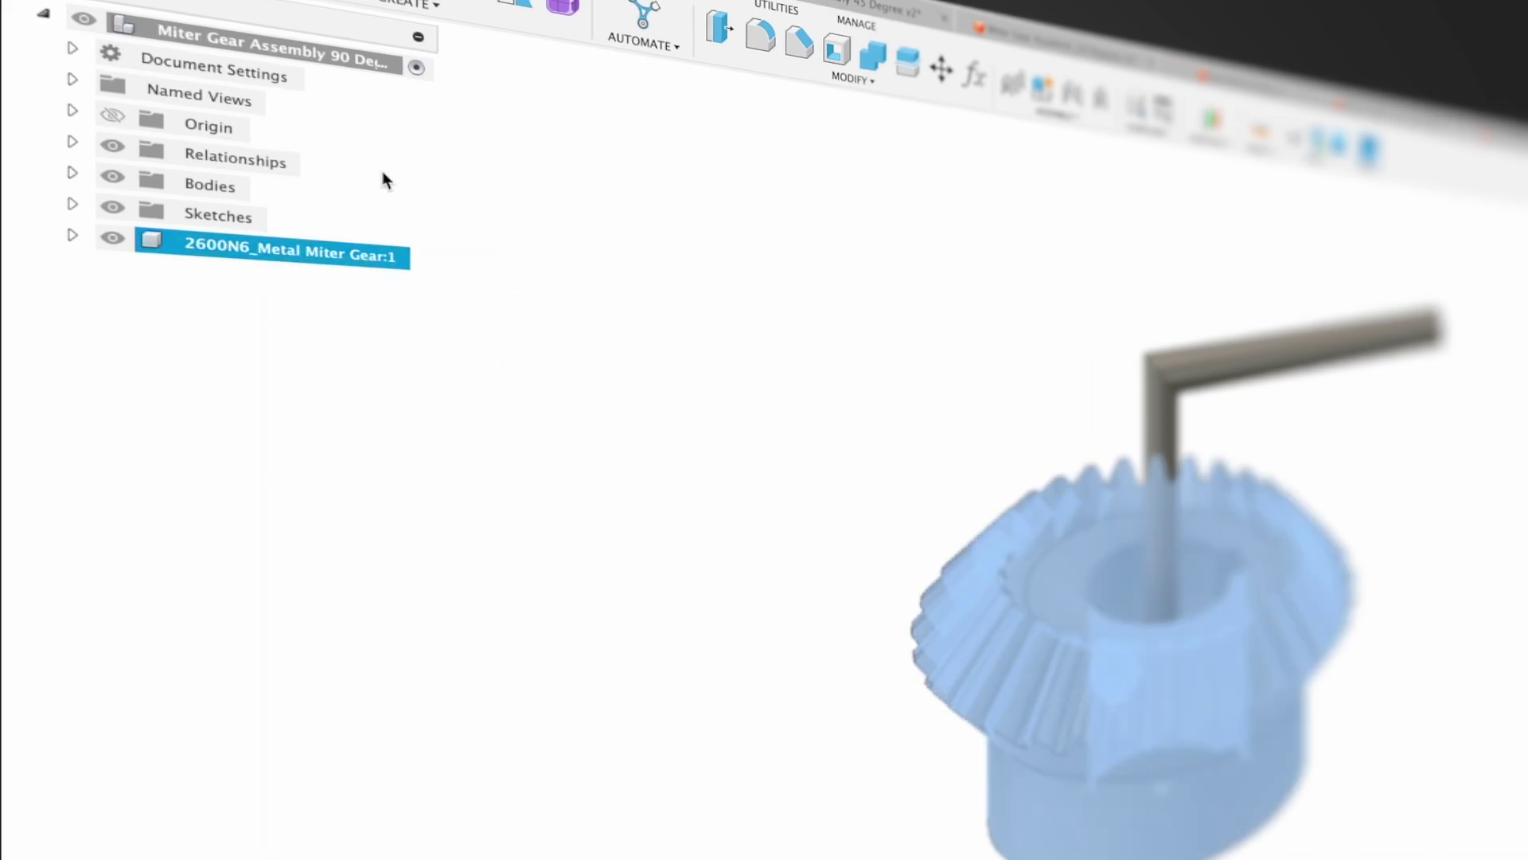
pyautogui.rightClick(337, 68)
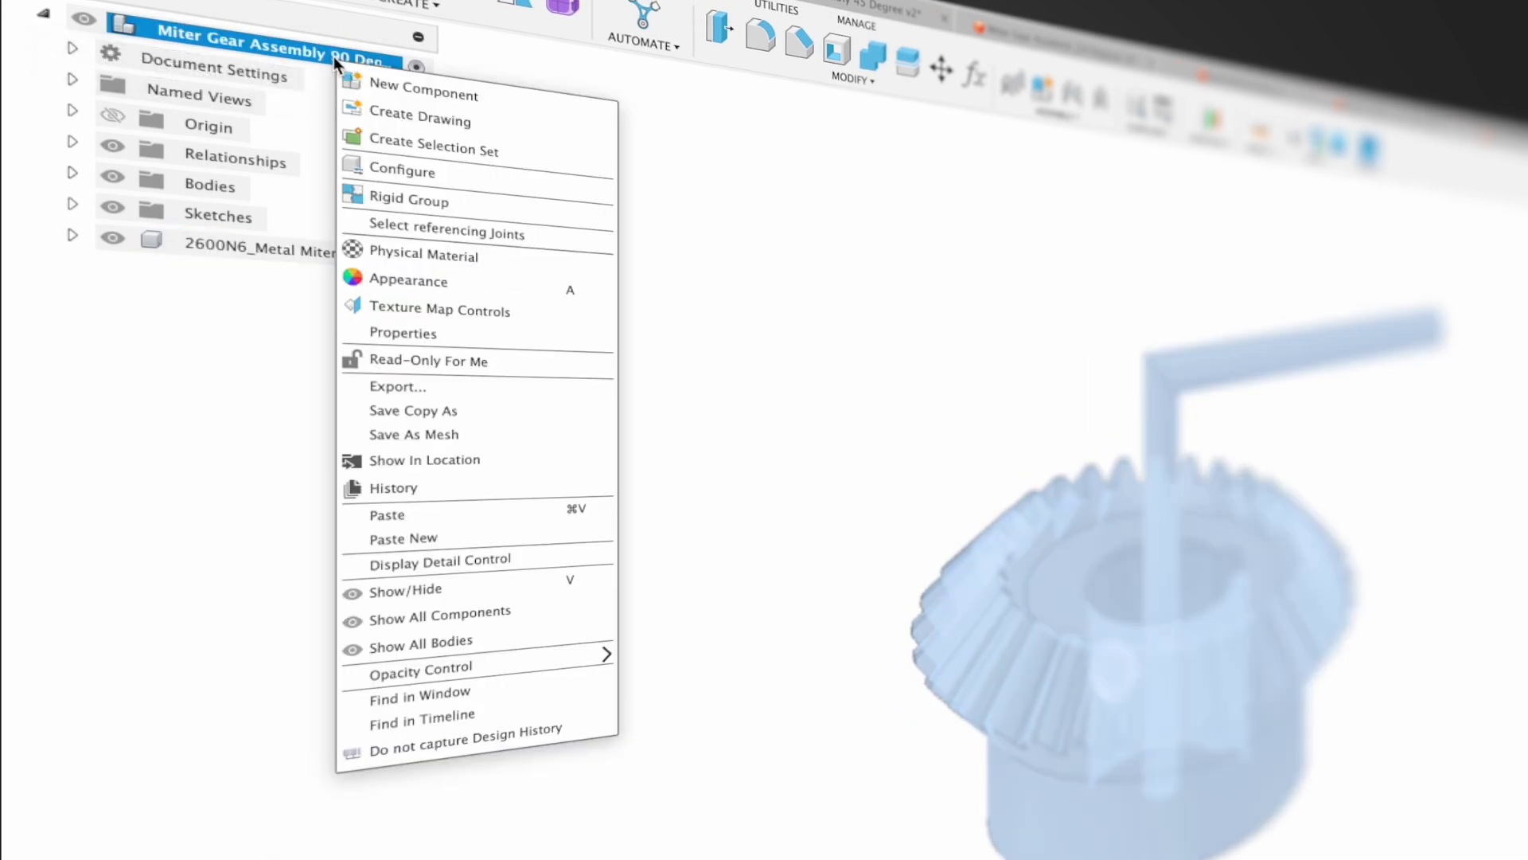
pyautogui.click(440, 540)
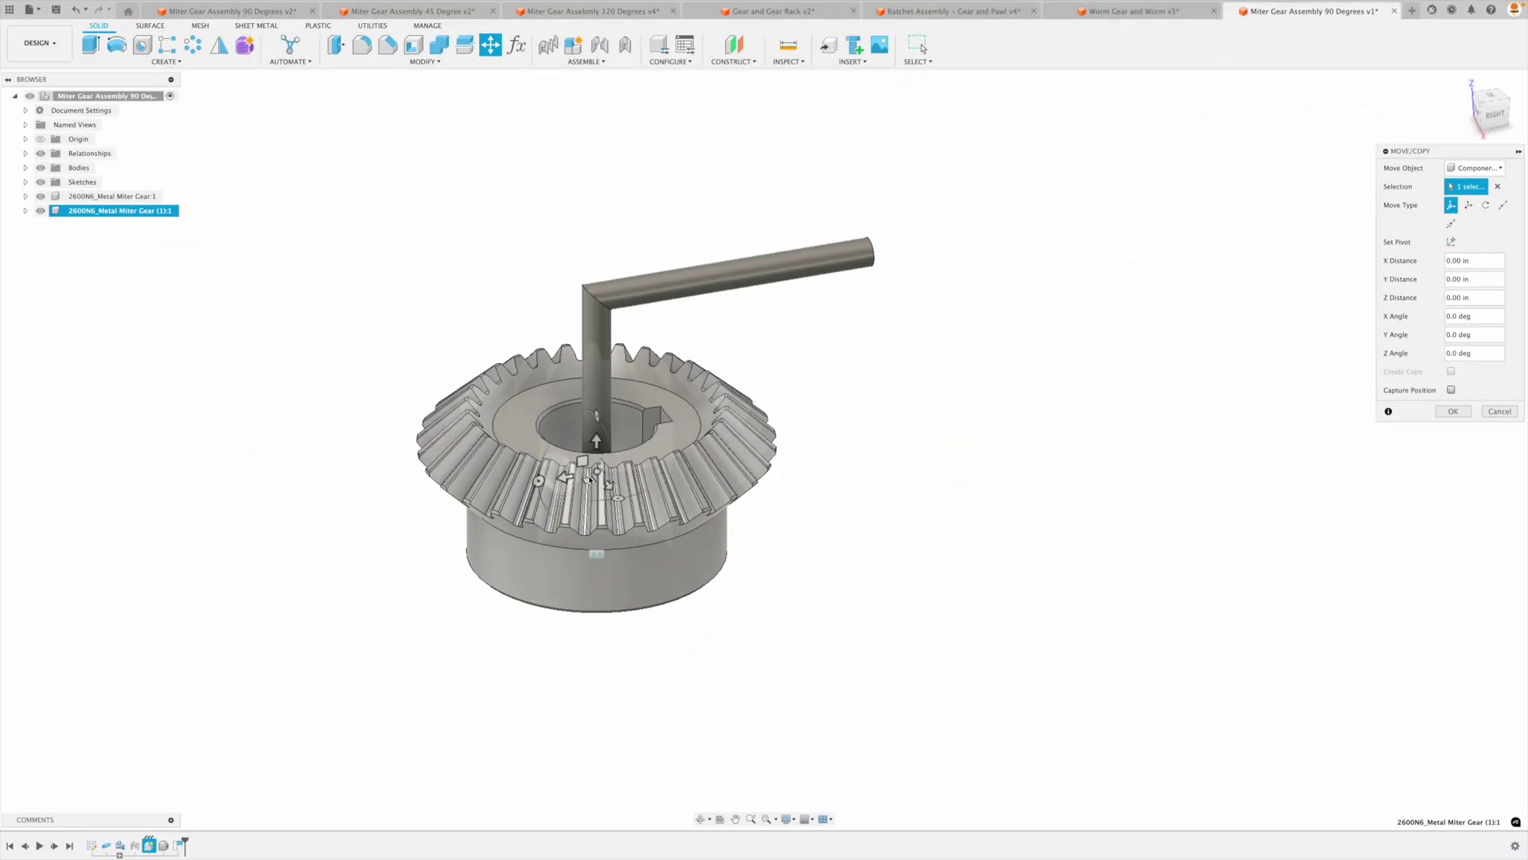
pyautogui.moveTo(582, 461); pyautogui.dragTo(1047, 174)
pyautogui.click(1450, 414)
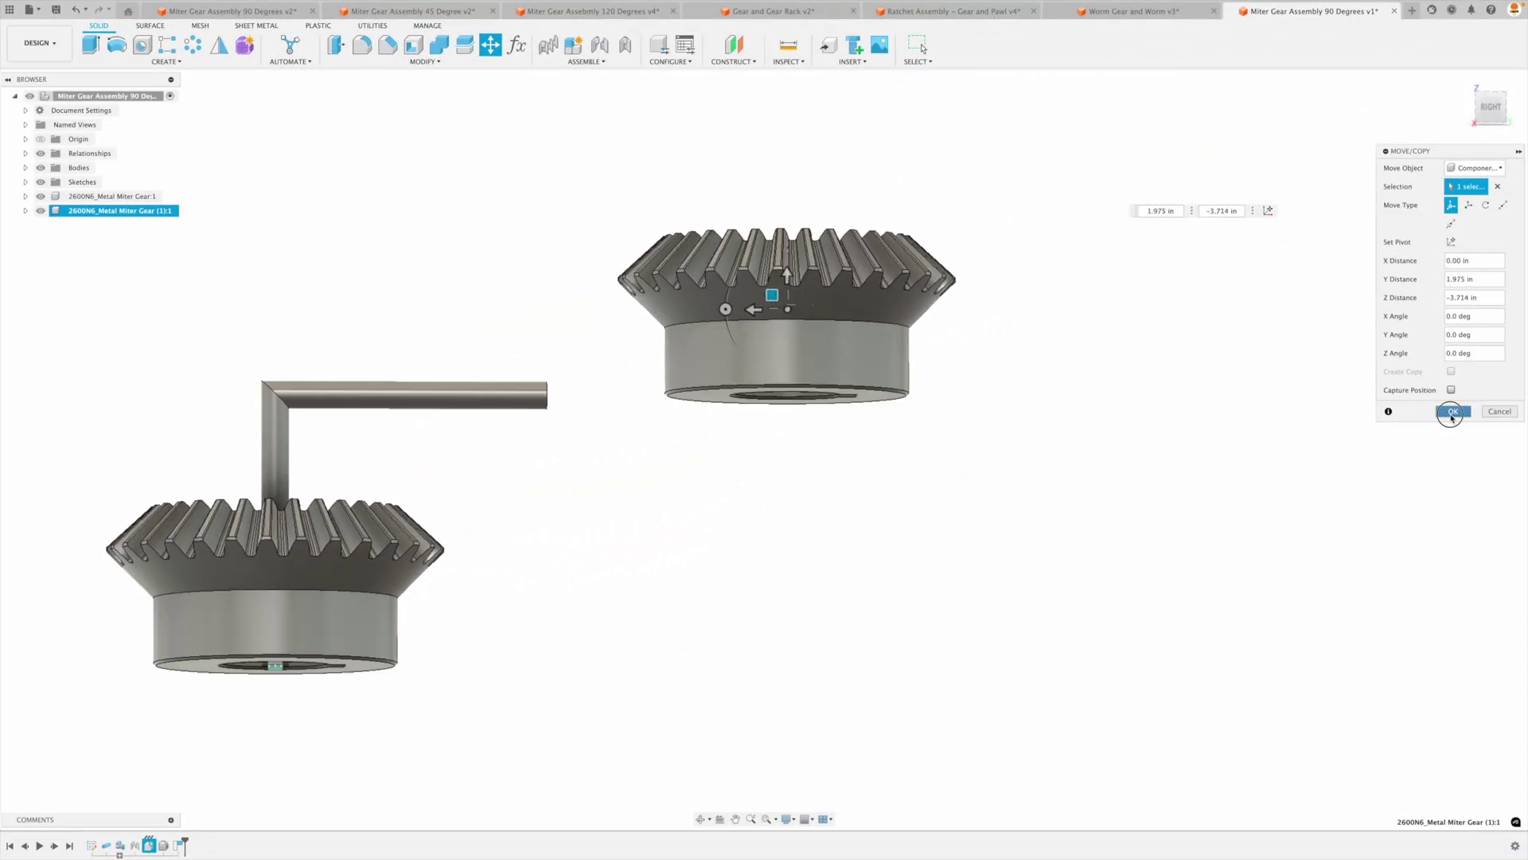
# Joint the second gear's hub-side bore center to the free end of the horizontal pipe, flipping the gear so its teeth face the first gear.
pyautogui.keyDown('shift'); pyautogui.moveTo(903, 227); pyautogui.dragTo(884, 108, button='middle'); pyautogui.keyUp('shift')
pyautogui.click(600, 46)
pyautogui.scroll(3, 898, 399)
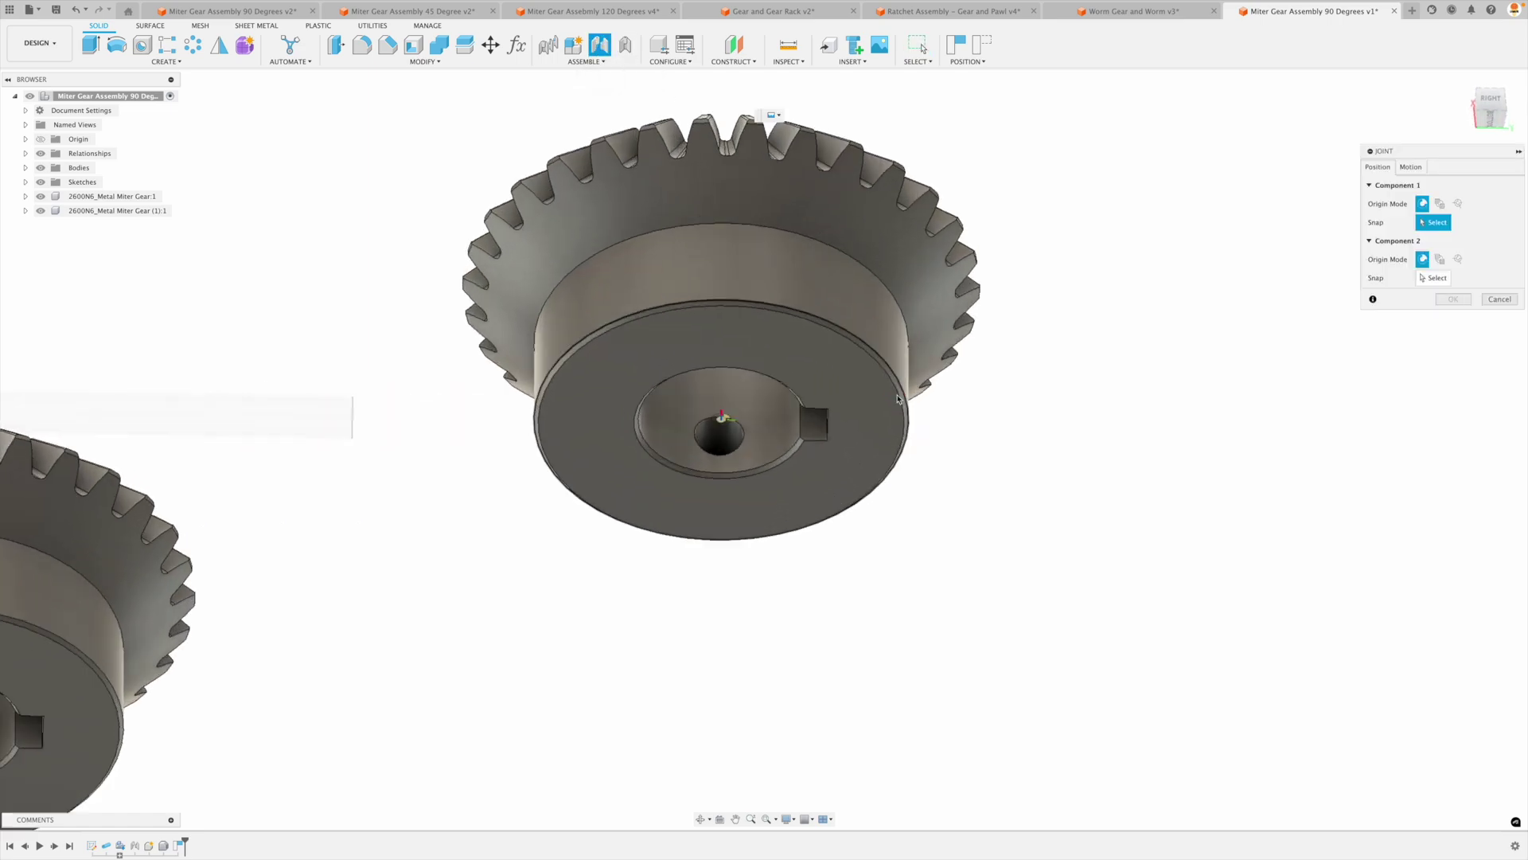
pyautogui.scroll(2, 811, 358)
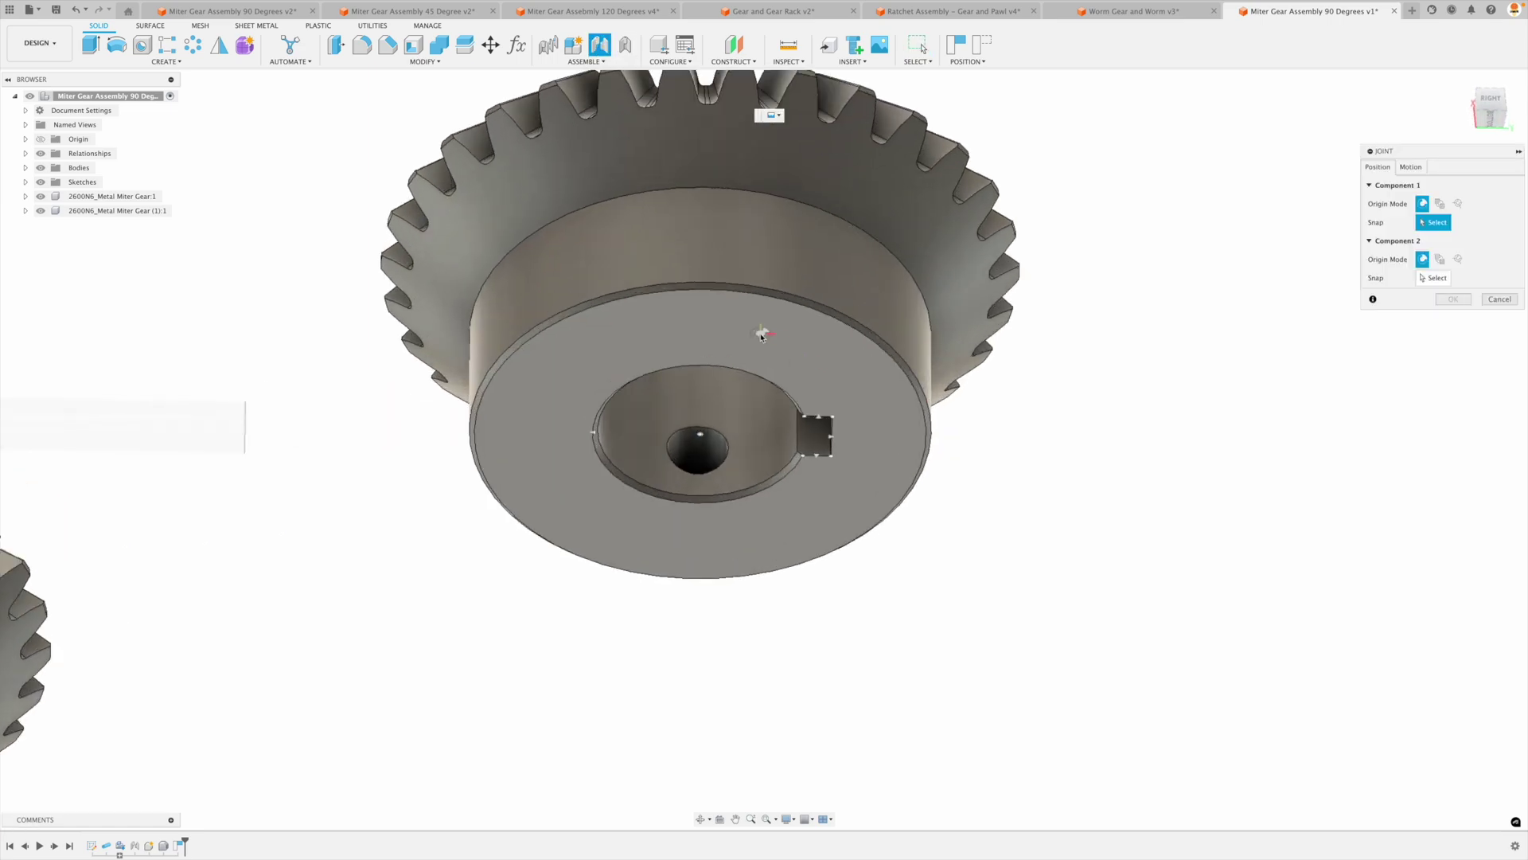
pyautogui.click(734, 363)
pyautogui.keyDown('shift'); pyautogui.moveTo(423, 615); pyautogui.dragTo(487, 515, button='middle'); pyautogui.keyUp('shift')
pyautogui.click(488, 457)
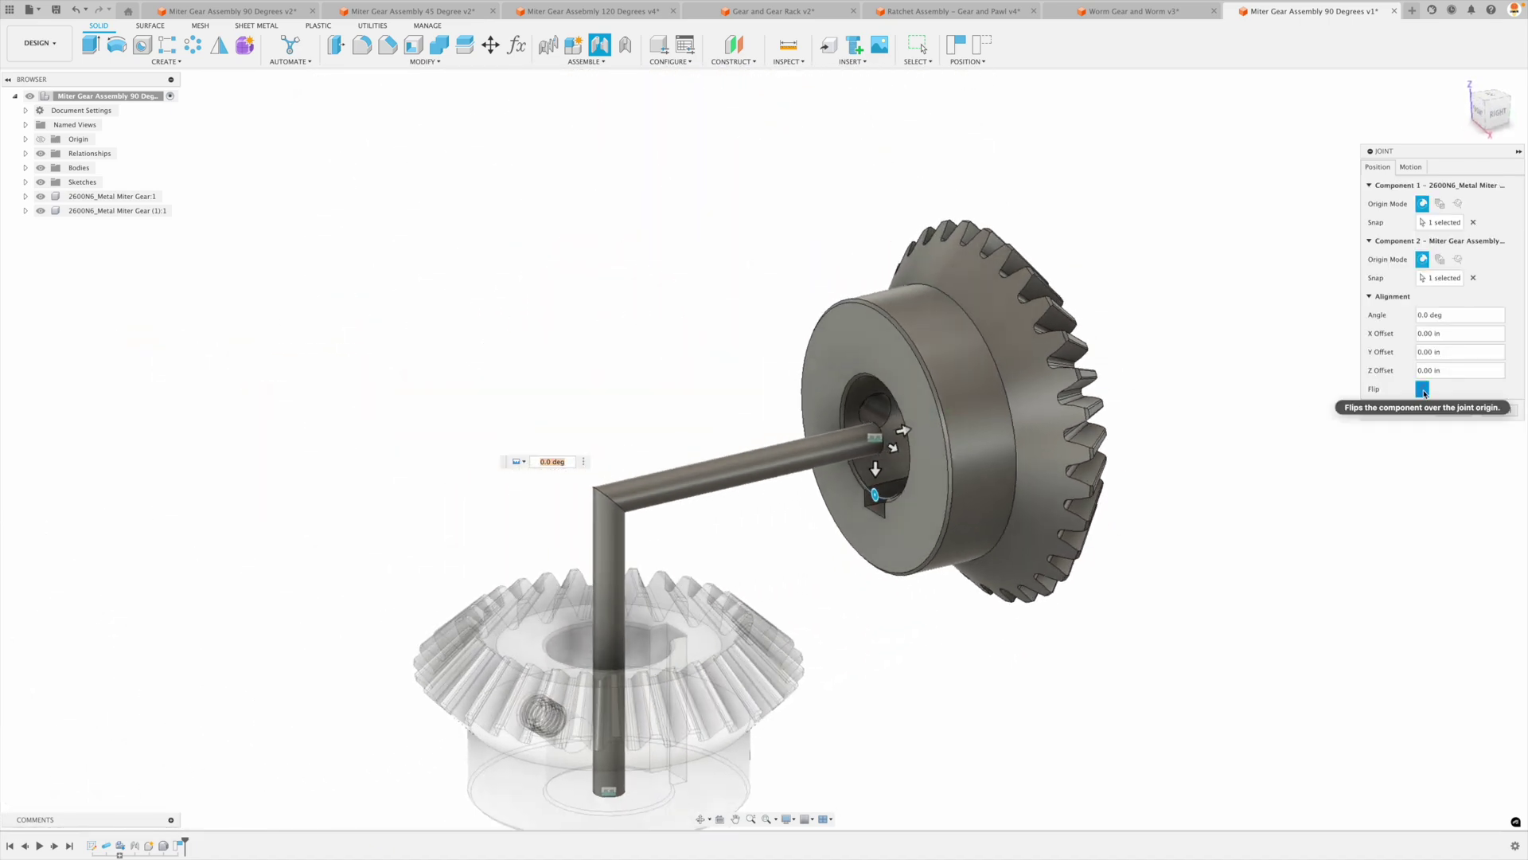
pyautogui.click(1423, 390)
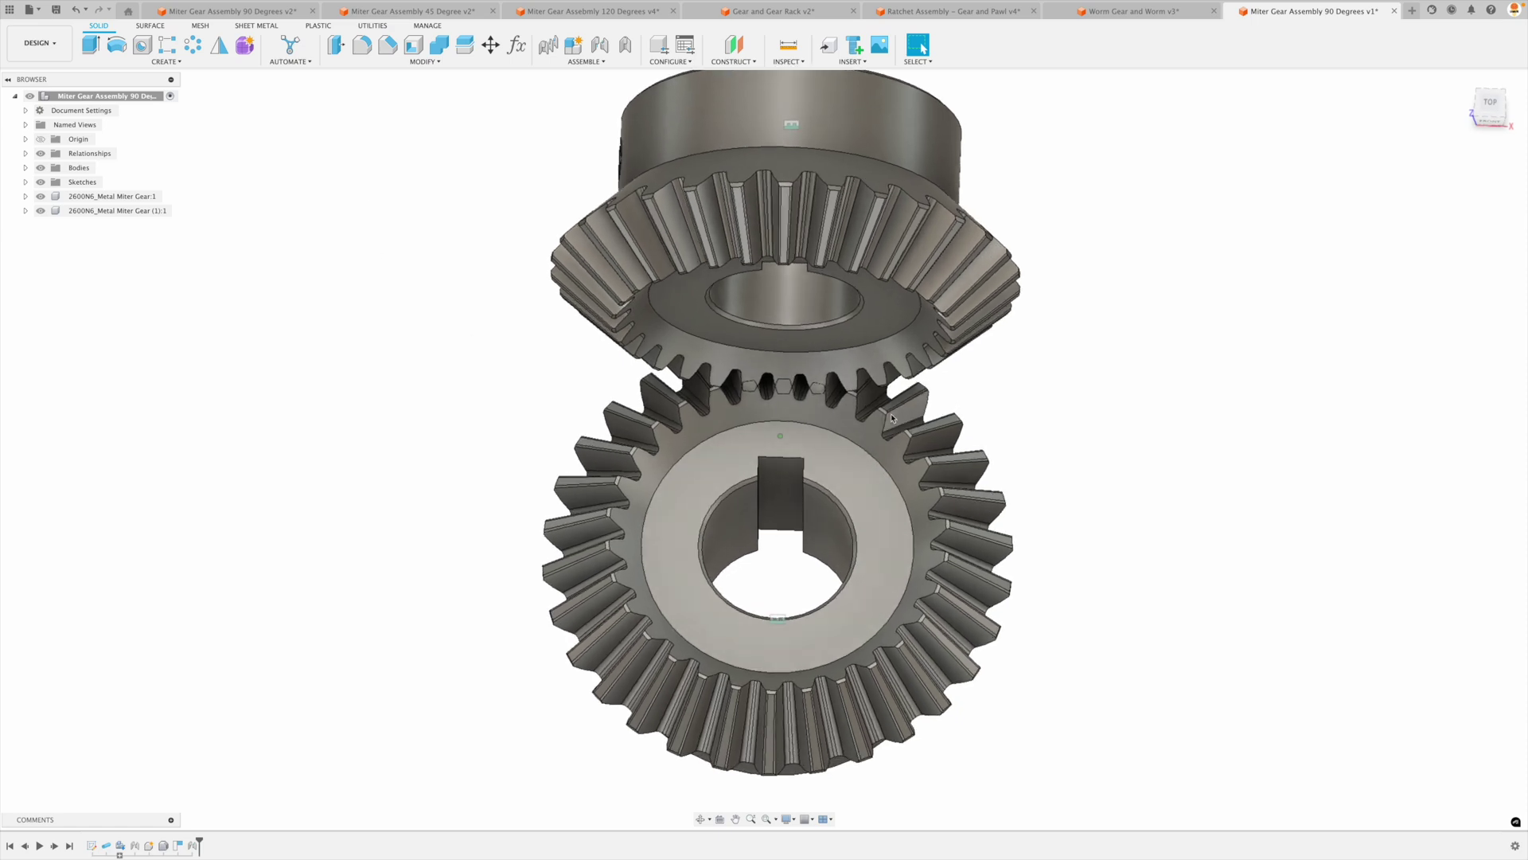
pyautogui.scroll(10, 891, 418)
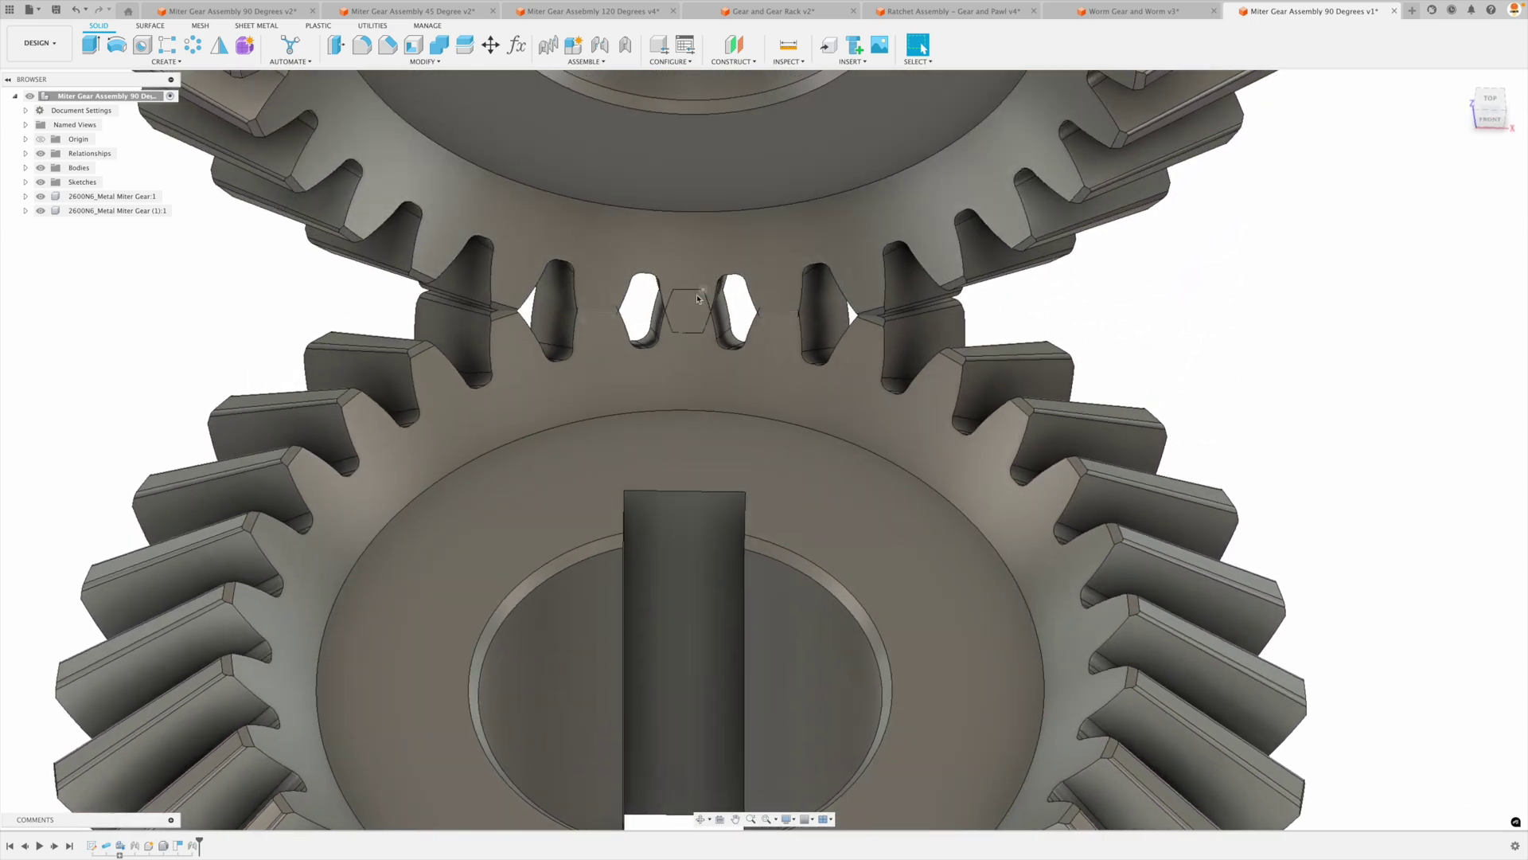
# Rename the two rigid joints as Gear 1 to Pipe Bottom and Gear 2 to Pipe Side.
pyautogui.scroll(-8, 692, 307)
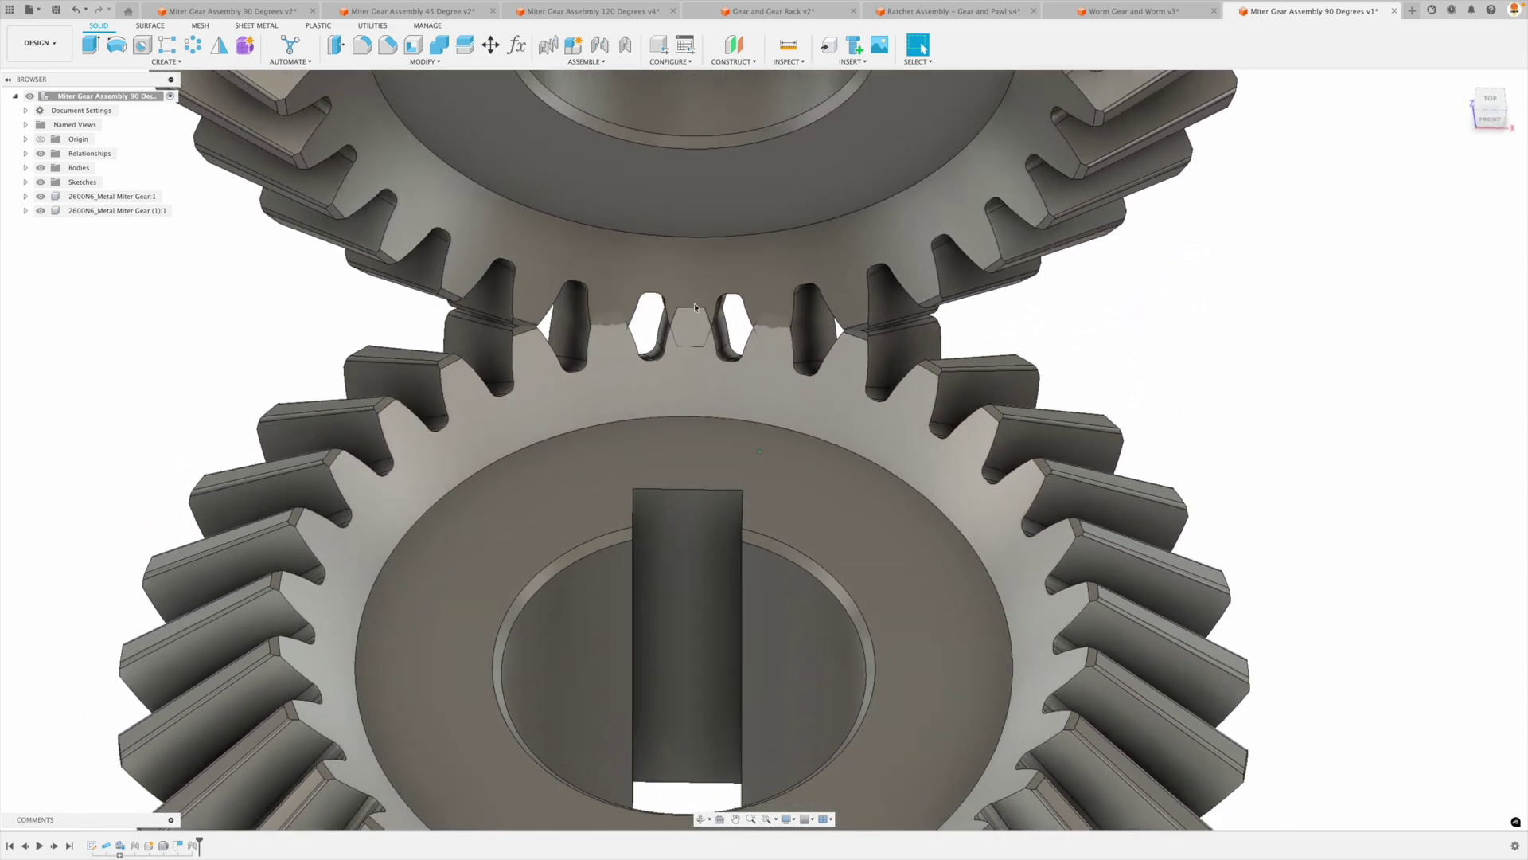
pyautogui.keyDown('shift'); pyautogui.moveTo(1066, 420); pyautogui.dragTo(1010, 522, button='middle'); pyautogui.keyUp('shift')
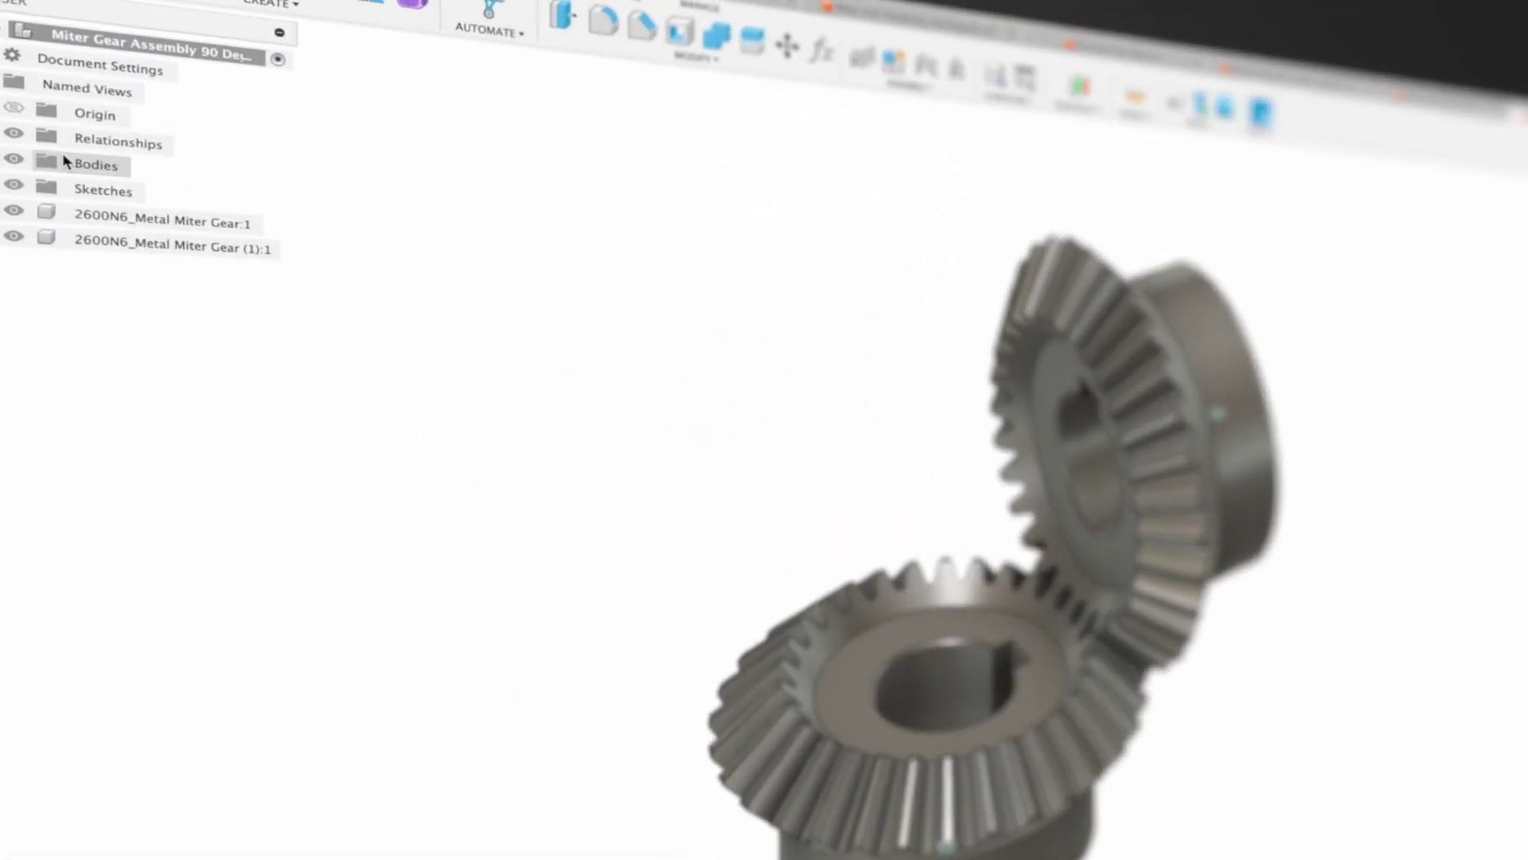
pyautogui.click(22, 152)
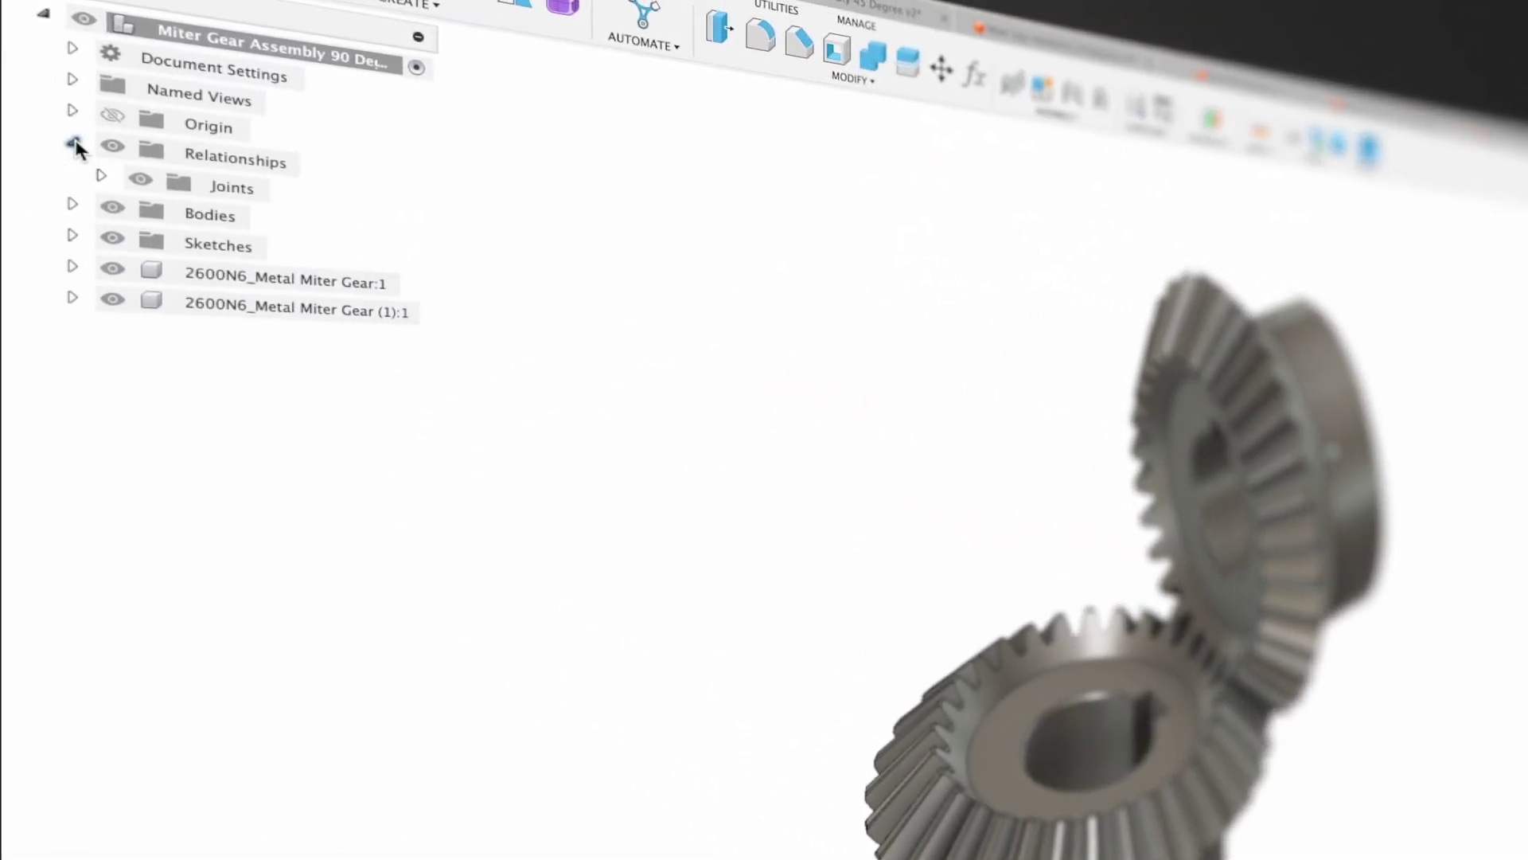
pyautogui.click(101, 176)
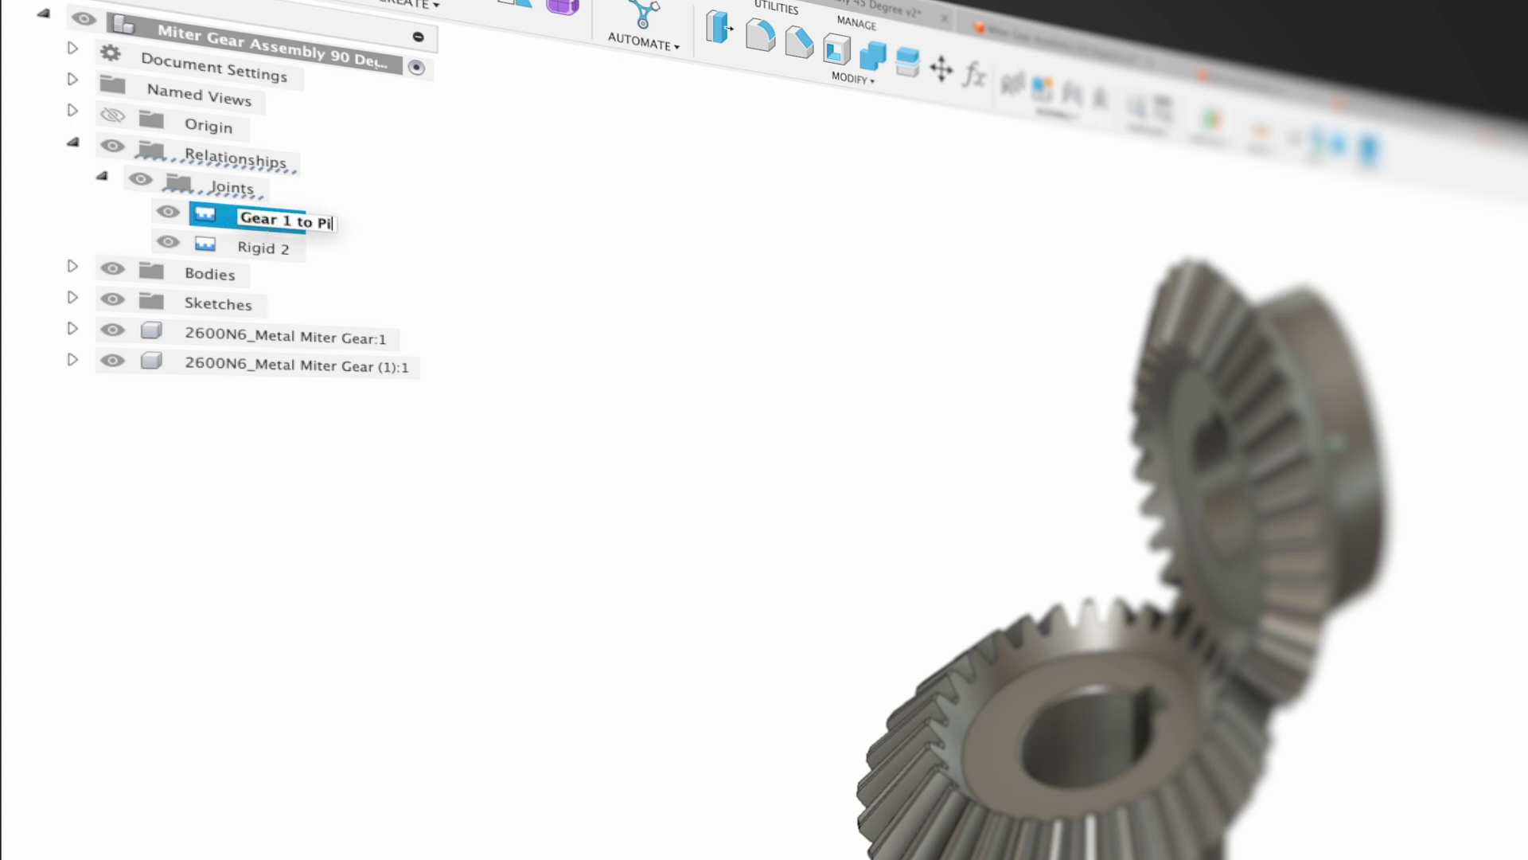
pyautogui.write('Gear 1 to Pipe Bottom')
pyautogui.press('Return')
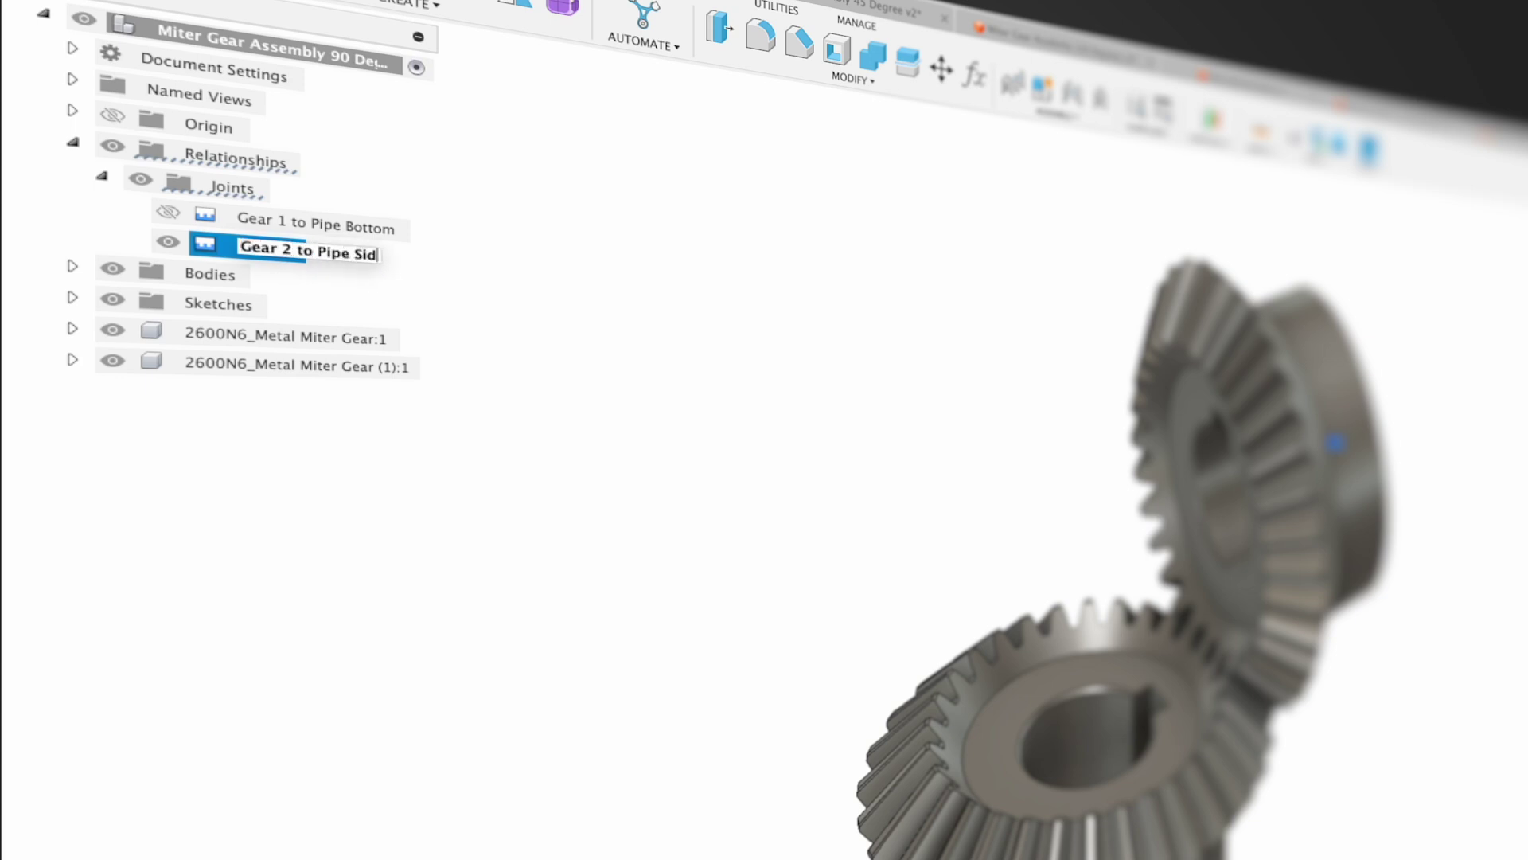
pyautogui.write('e')
pyautogui.press('Return')
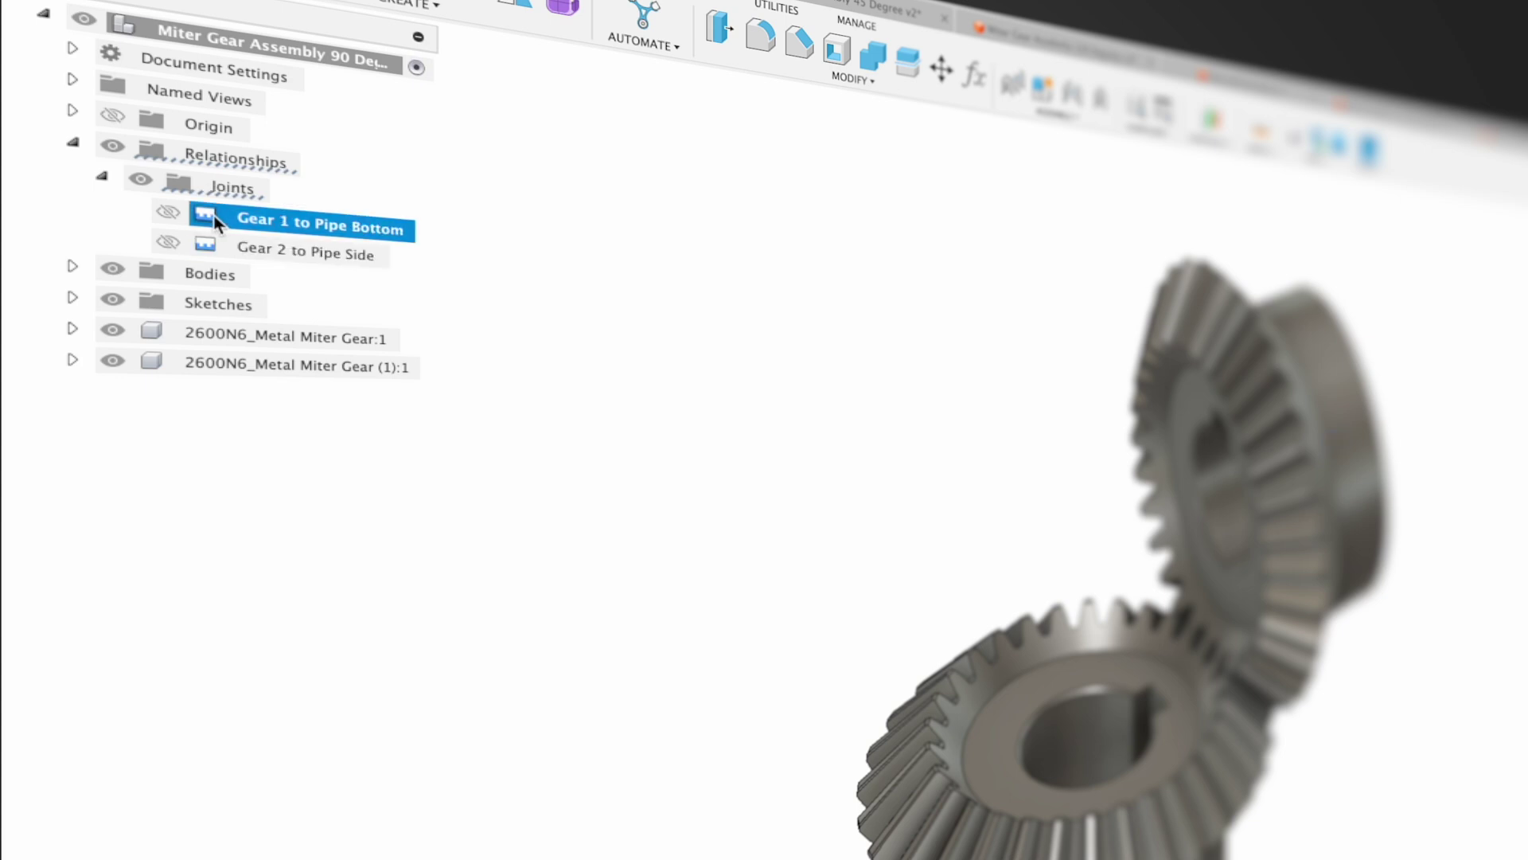
# Edit the Gear 1 to Pipe Bottom and Gear 2 to Pipe Side joints, changing their motion type to revolute.
pyautogui.rightClick(216, 223)
pyautogui.click(263, 300)
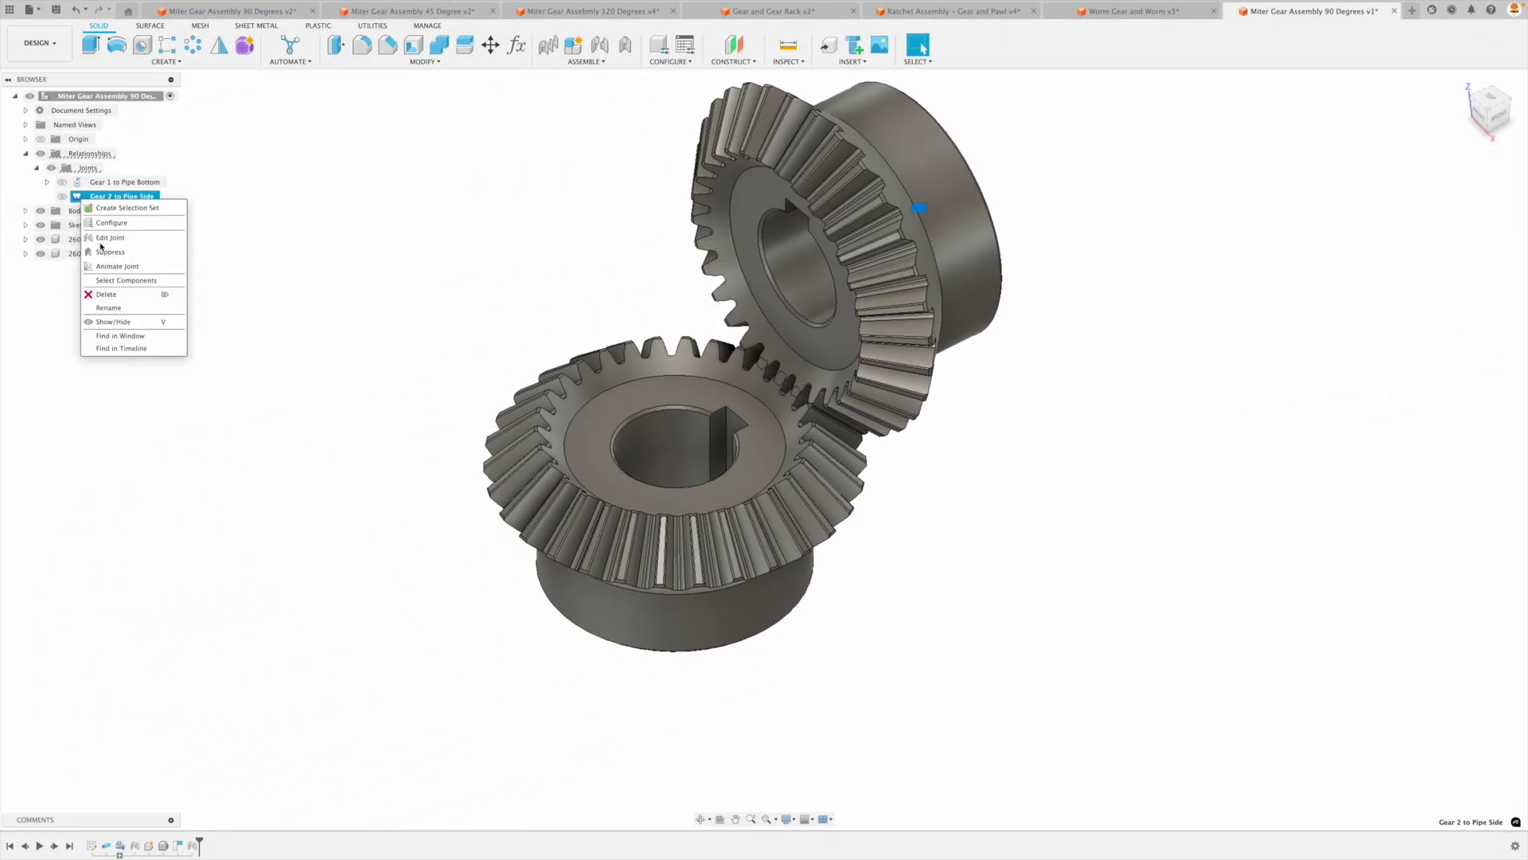
pyautogui.click(109, 237)
pyautogui.click(1409, 166)
pyautogui.click(1458, 185)
pyautogui.click(1461, 223)
pyautogui.click(1453, 317)
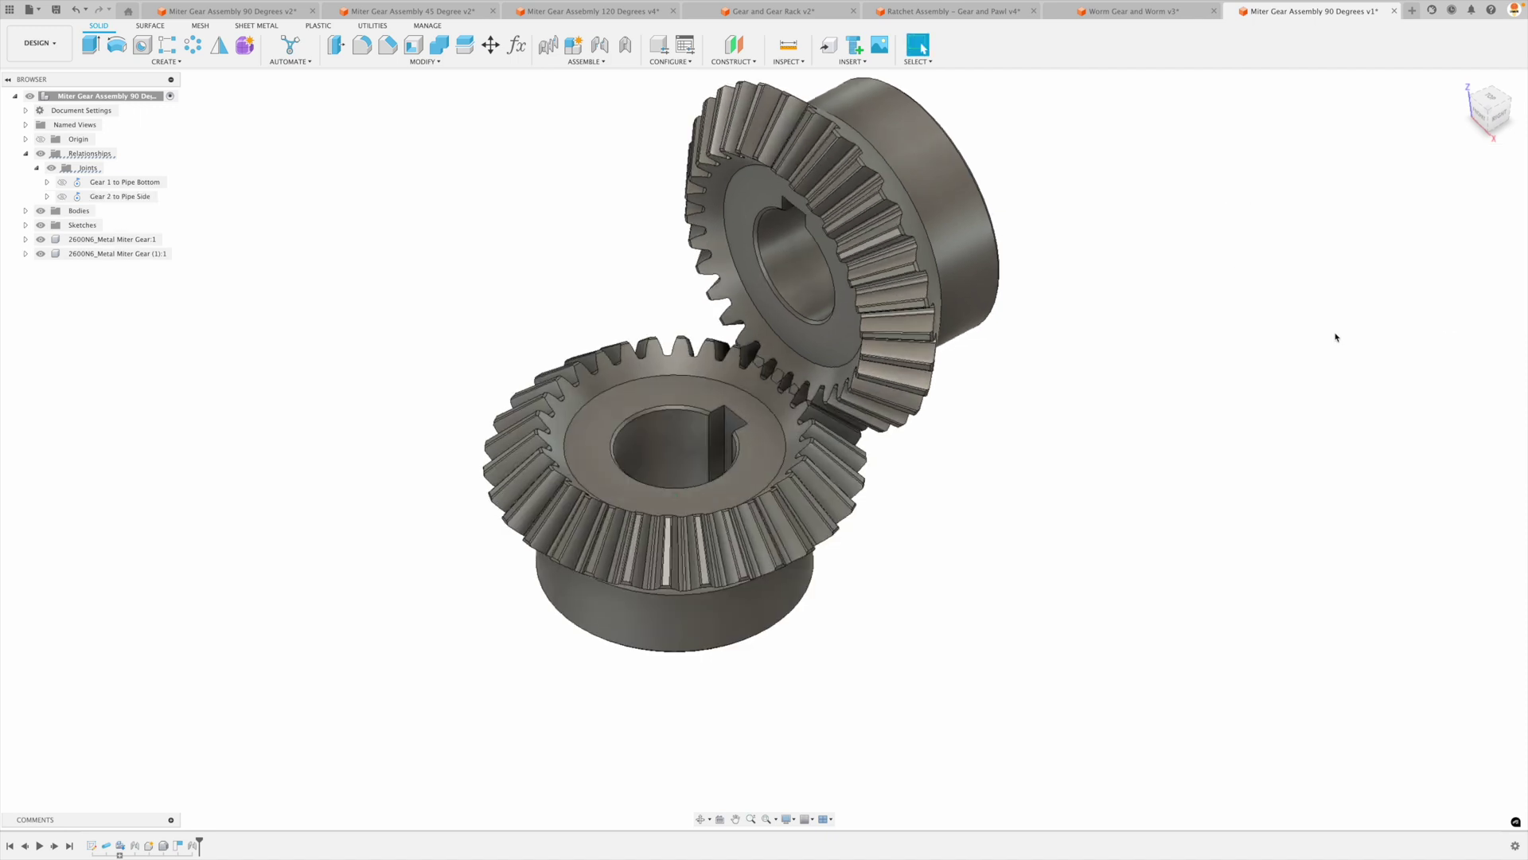
# Turn both miter gears by hand to test their revolute joints and revert them to their original positions.
pyautogui.keyDown('shift'); pyautogui.moveTo(1336, 337); pyautogui.dragTo(999, 414, button='middle'); pyautogui.keyUp('shift')
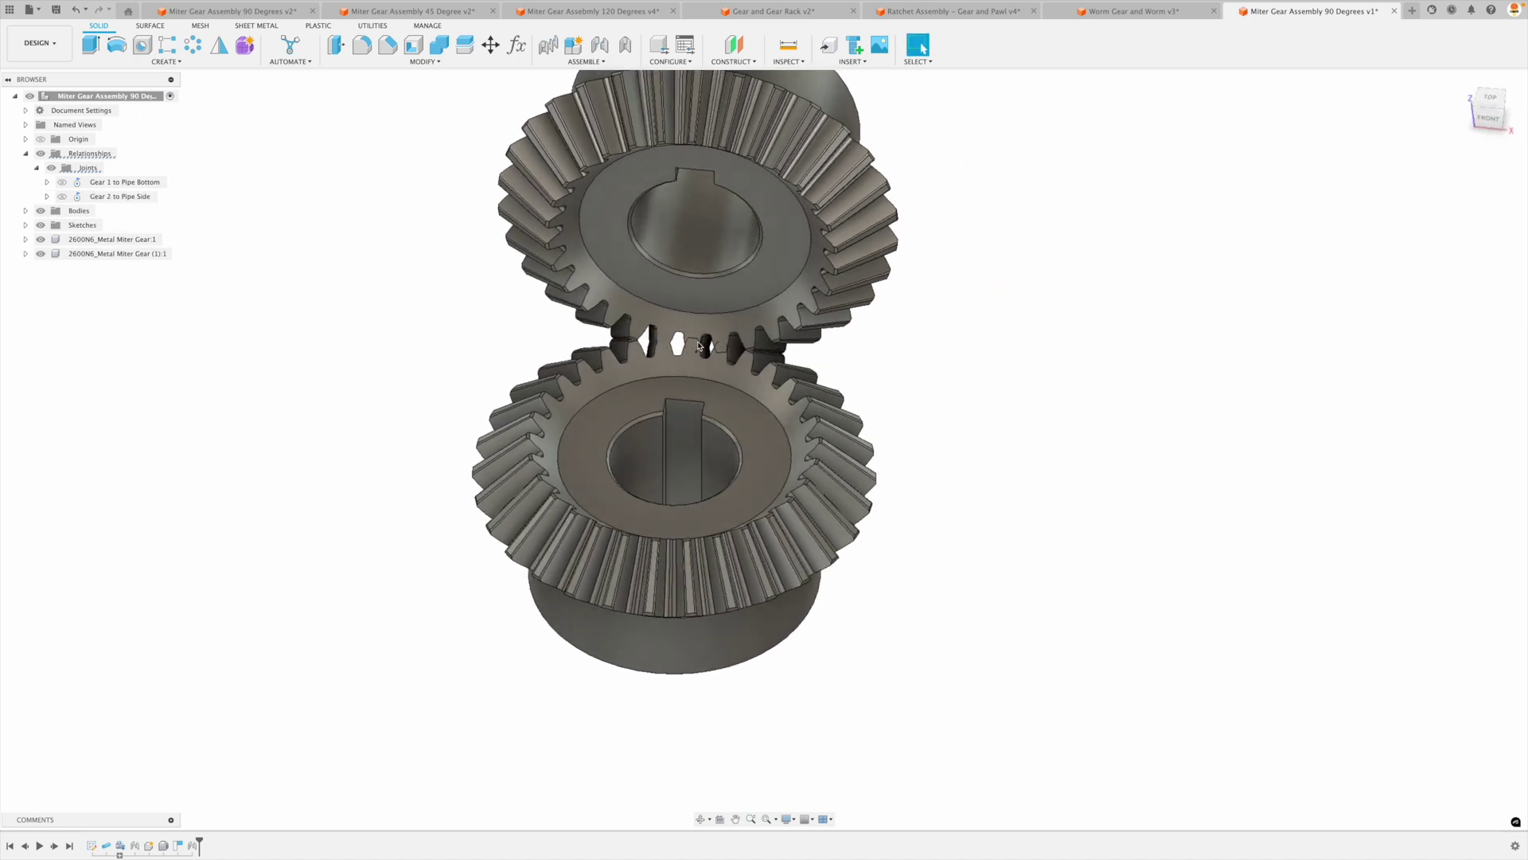
pyautogui.scroll(-3, 843, 348)
pyautogui.keyDown('shift'); pyautogui.moveTo(842, 348); pyautogui.dragTo(820, 283, button='middle'); pyautogui.keyUp('shift')
pyautogui.moveTo(832, 362); pyautogui.dragTo(597, 482)
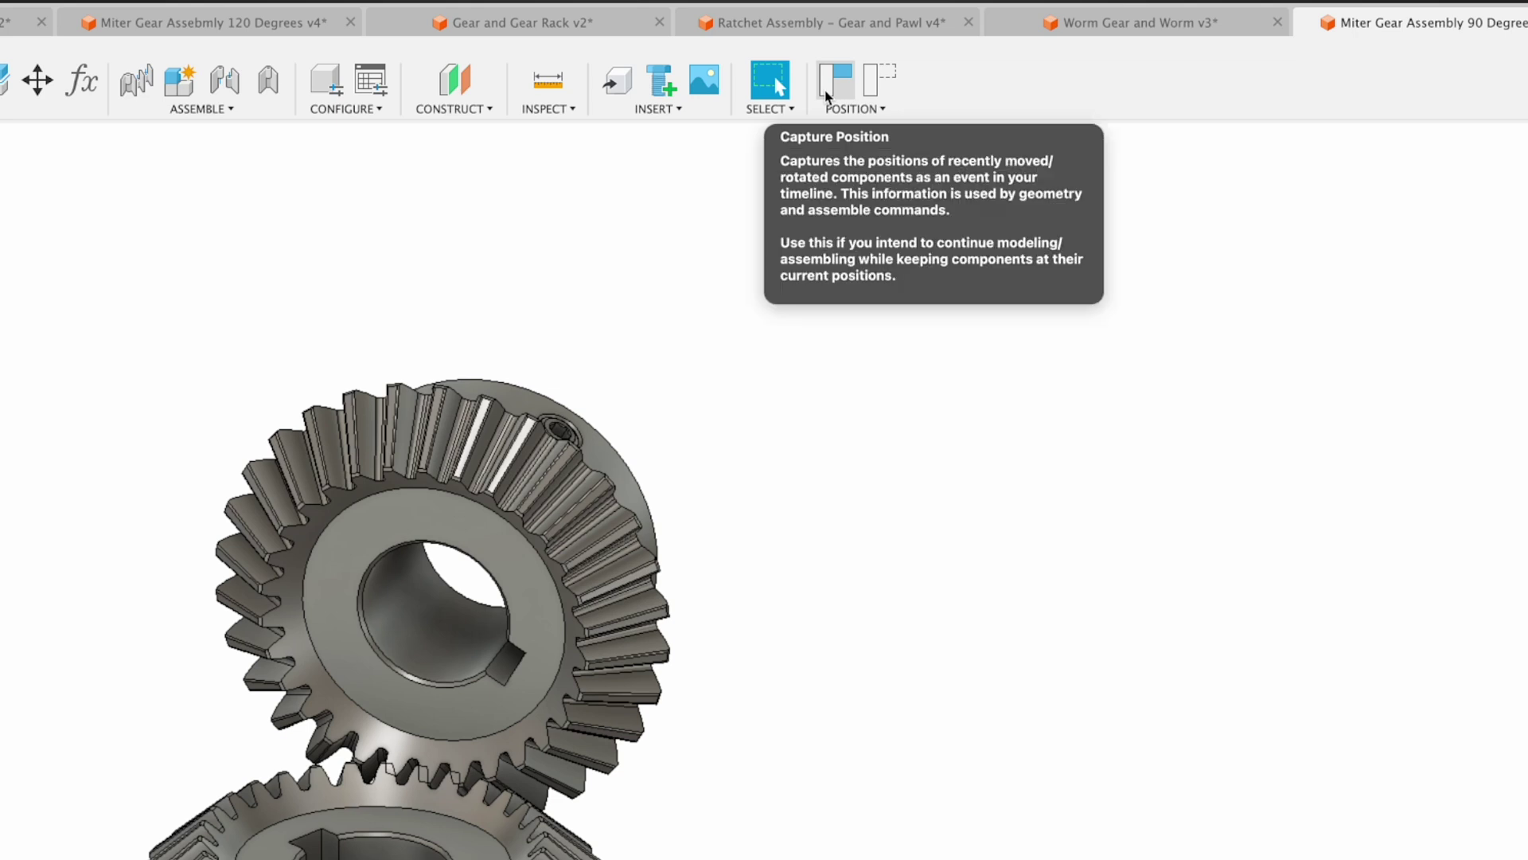
pyautogui.click(882, 82)
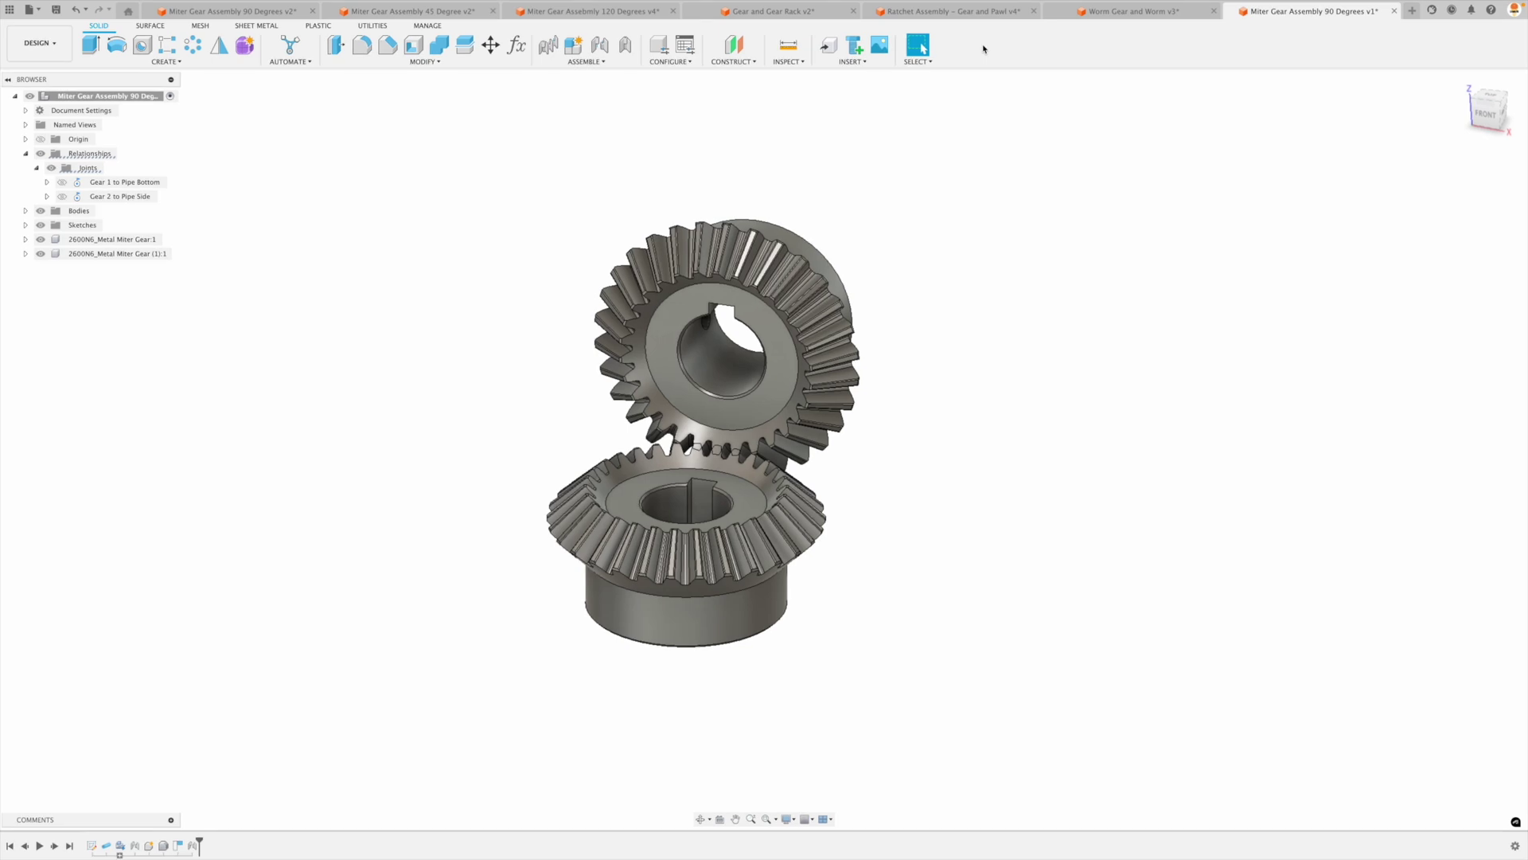
# Examine how the teeth of the two miter gears meet at the contact area.
pyautogui.scroll(4, 982, 324)
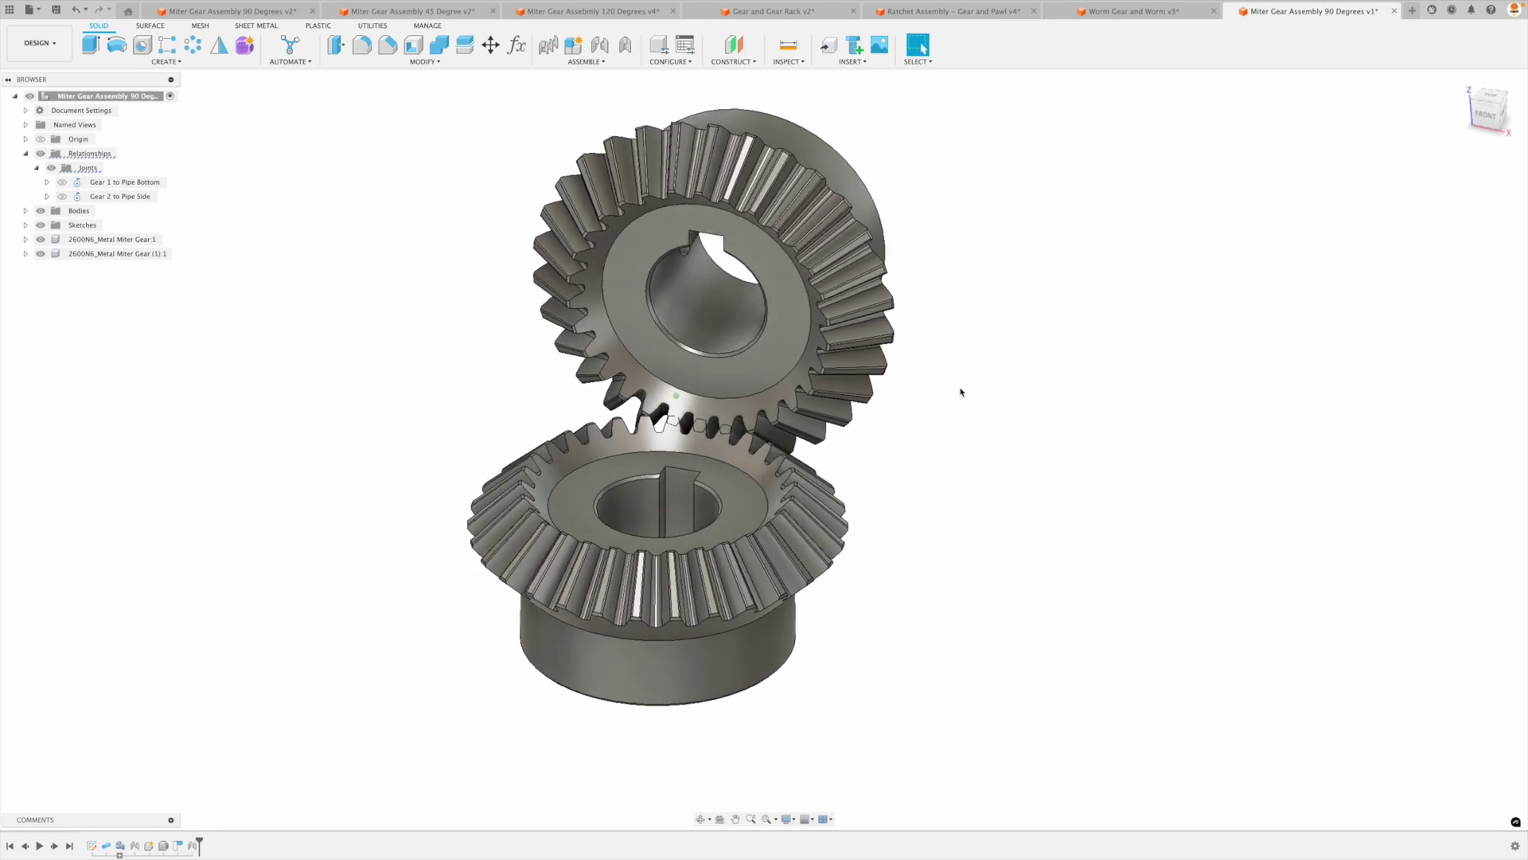
pyautogui.keyDown('shift'); pyautogui.moveTo(788, 422); pyautogui.dragTo(672, 413, button='middle'); pyautogui.keyUp('shift')
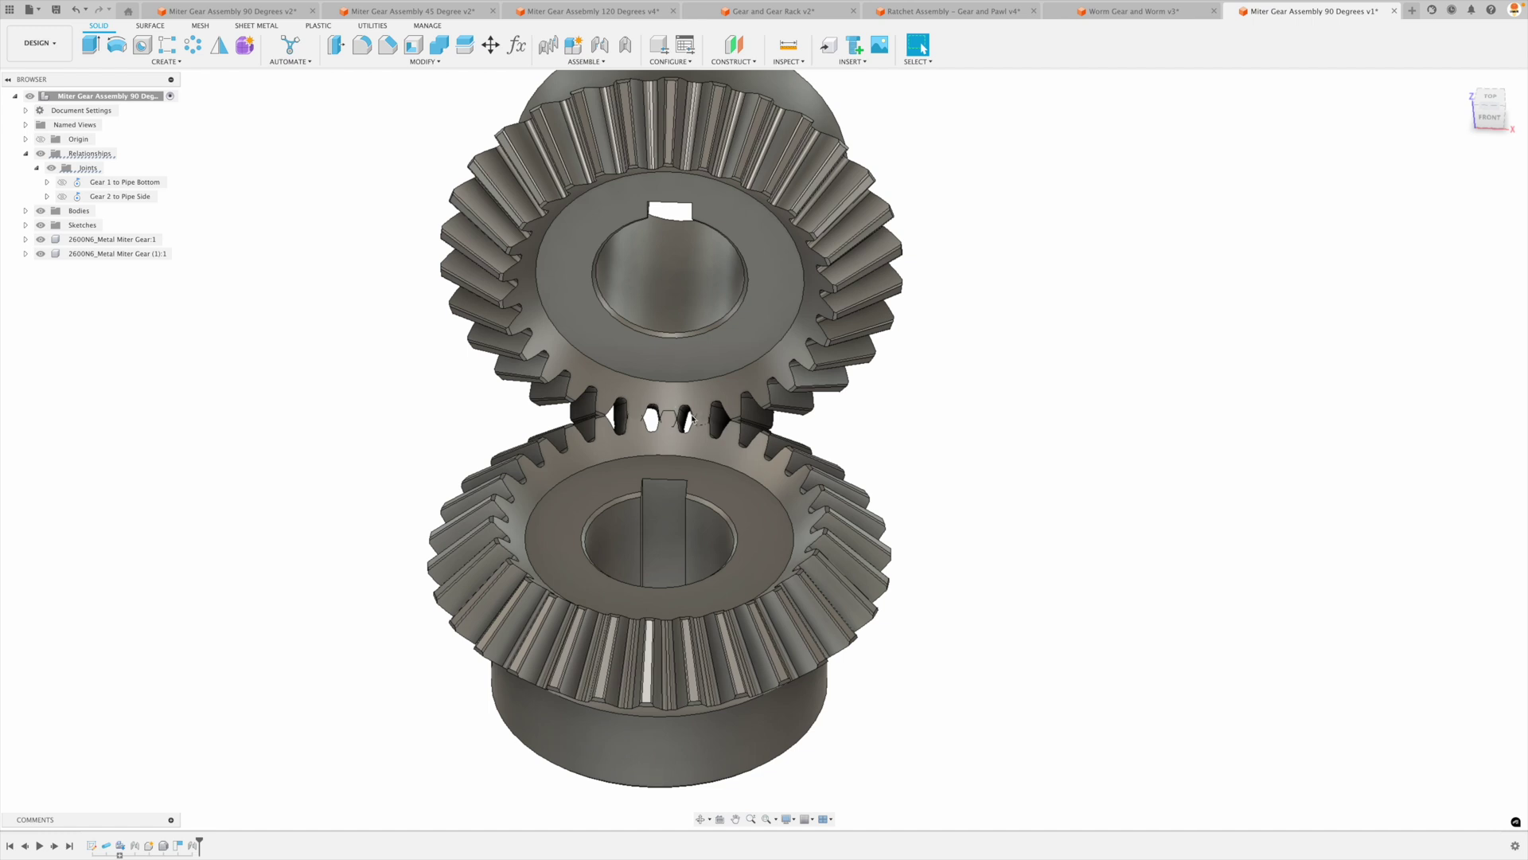
pyautogui.scroll(-3, 683, 419)
pyautogui.keyDown('shift'); pyautogui.moveTo(683, 419); pyautogui.dragTo(437, 399, button='middle'); pyautogui.keyUp('shift')
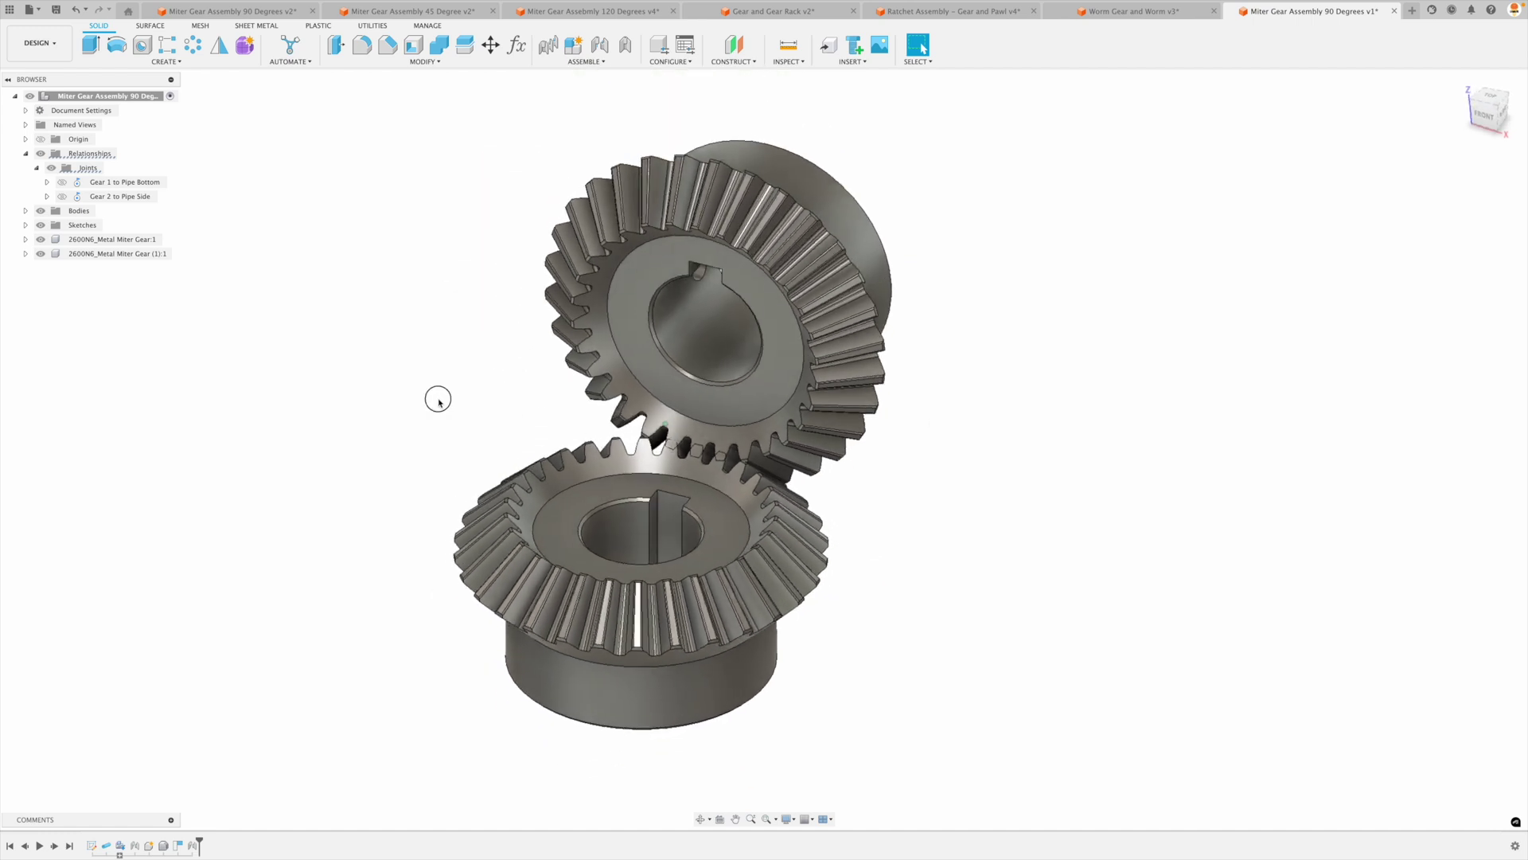
pyautogui.scroll(-2, 668, 425)
pyautogui.keyDown('shift'); pyautogui.moveTo(633, 259); pyautogui.dragTo(509, 294, button='middle'); pyautogui.keyUp('shift')
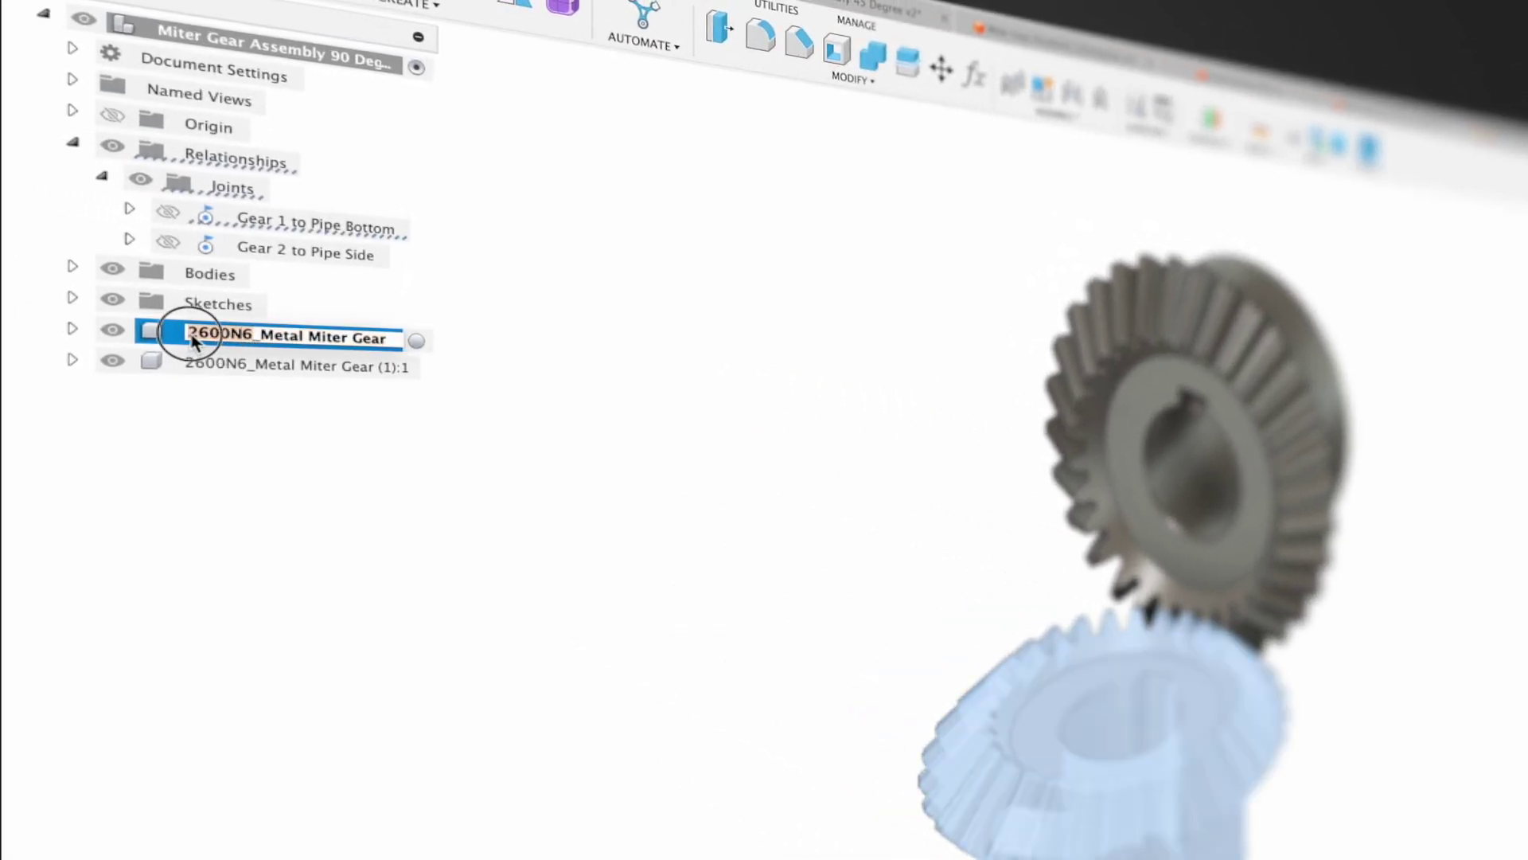
# Look up part number 2600N6 in the McMaster-Carr catalog and review the miter gear's specifications.
pyautogui.press('super+c')
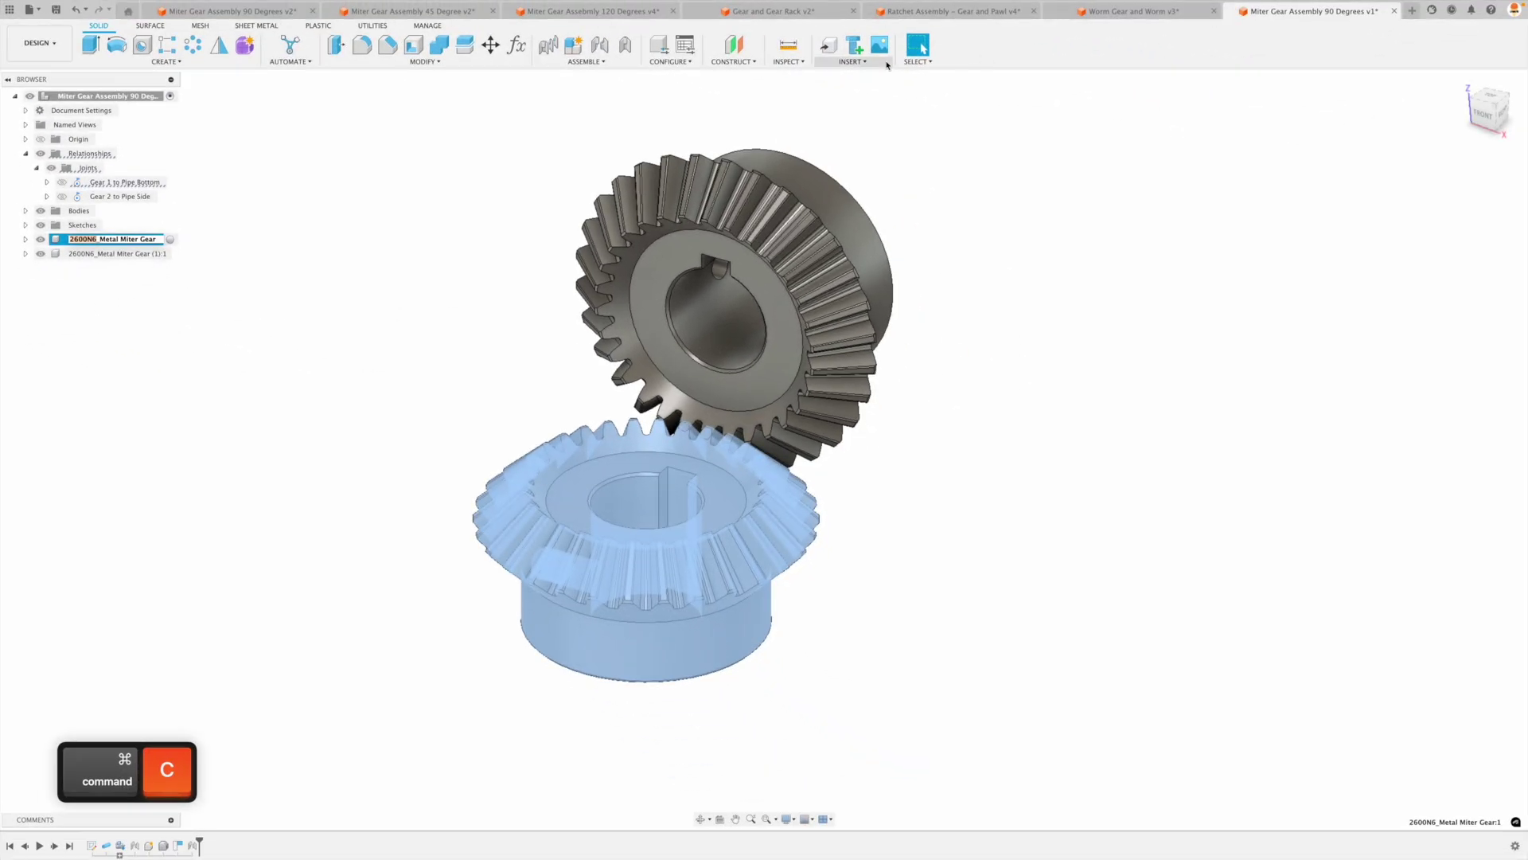
pyautogui.click(1202, 124)
pyautogui.click(1200, 239)
pyautogui.press('super+v')
pyautogui.click(707, 304)
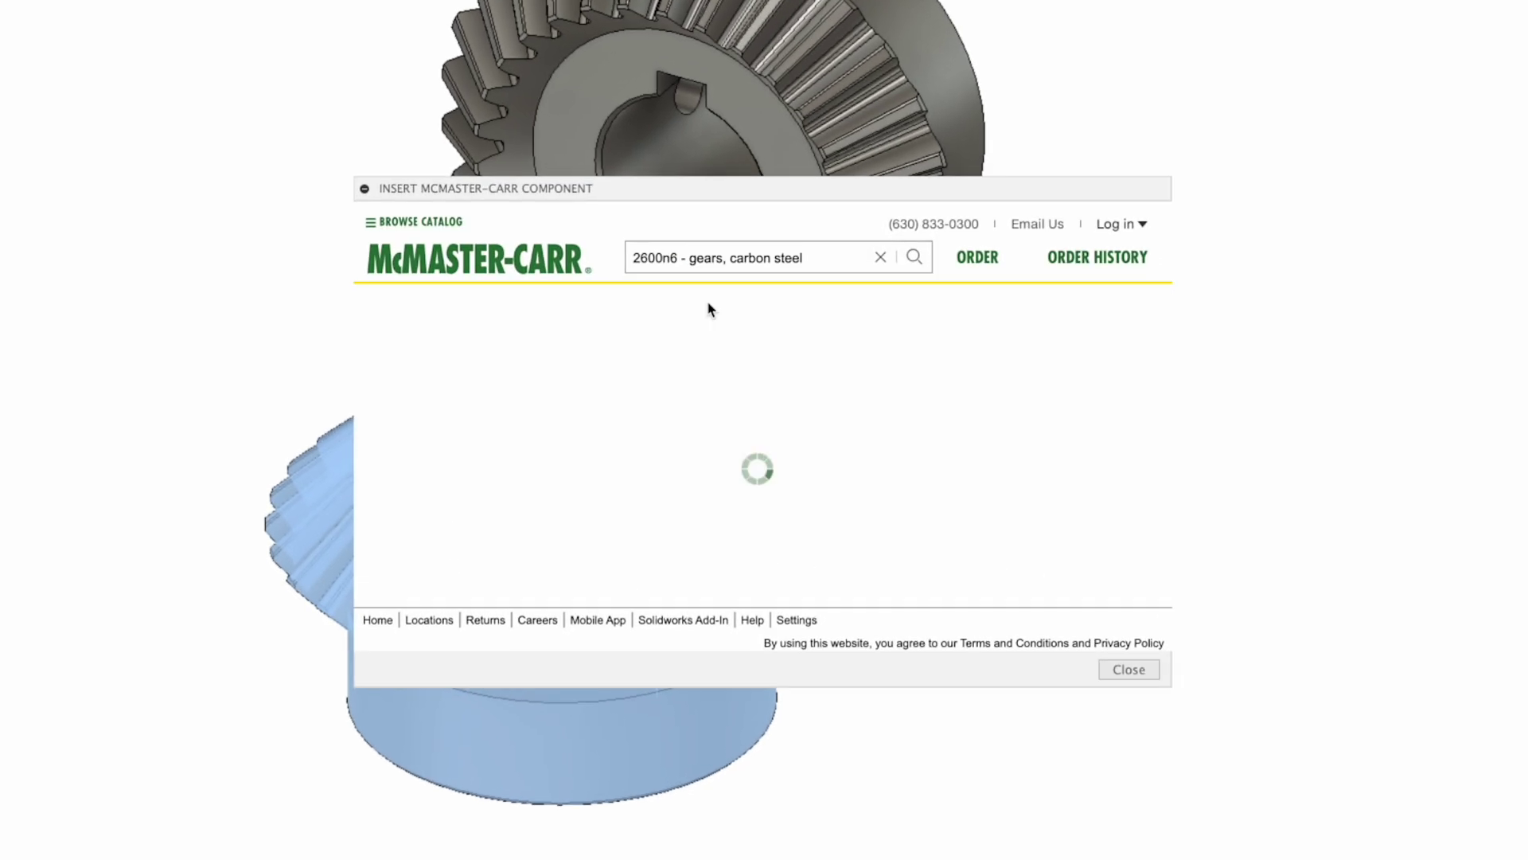
pyautogui.click(620, 574)
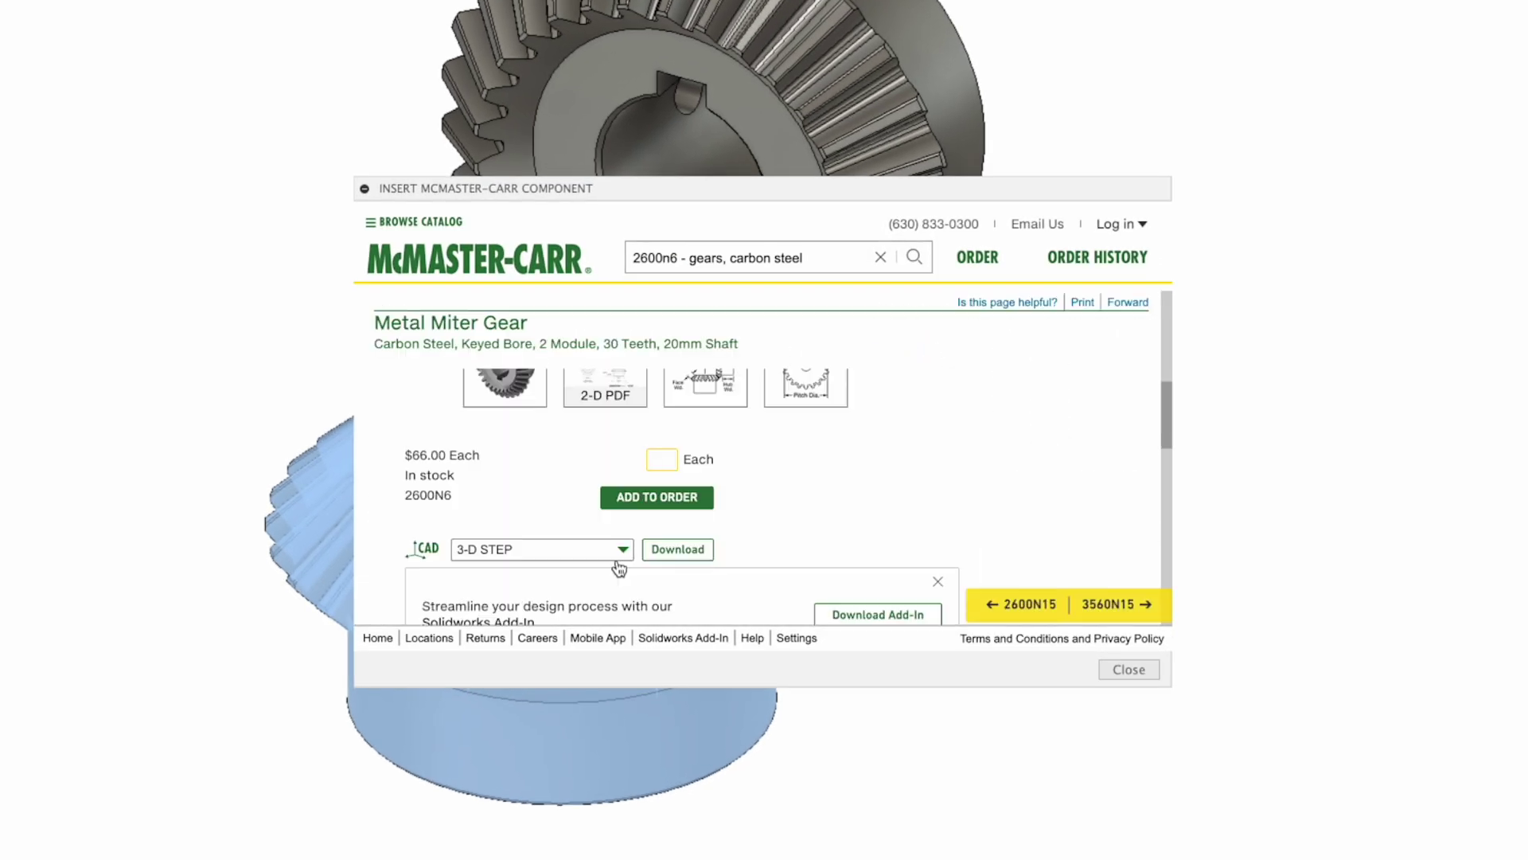
pyautogui.scroll(-5, 958, 489)
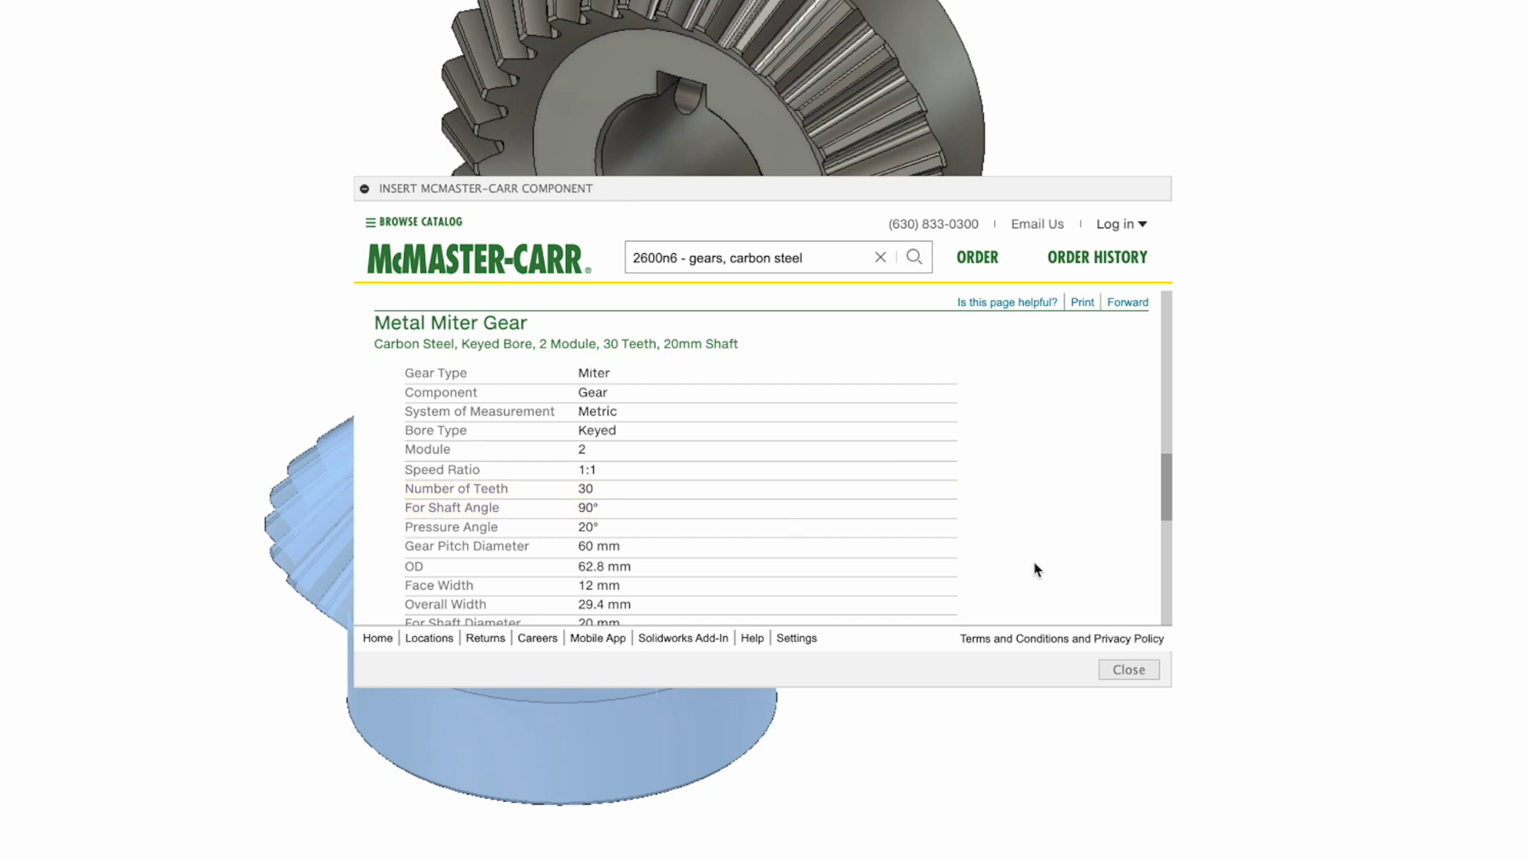
pyautogui.click(1129, 669)
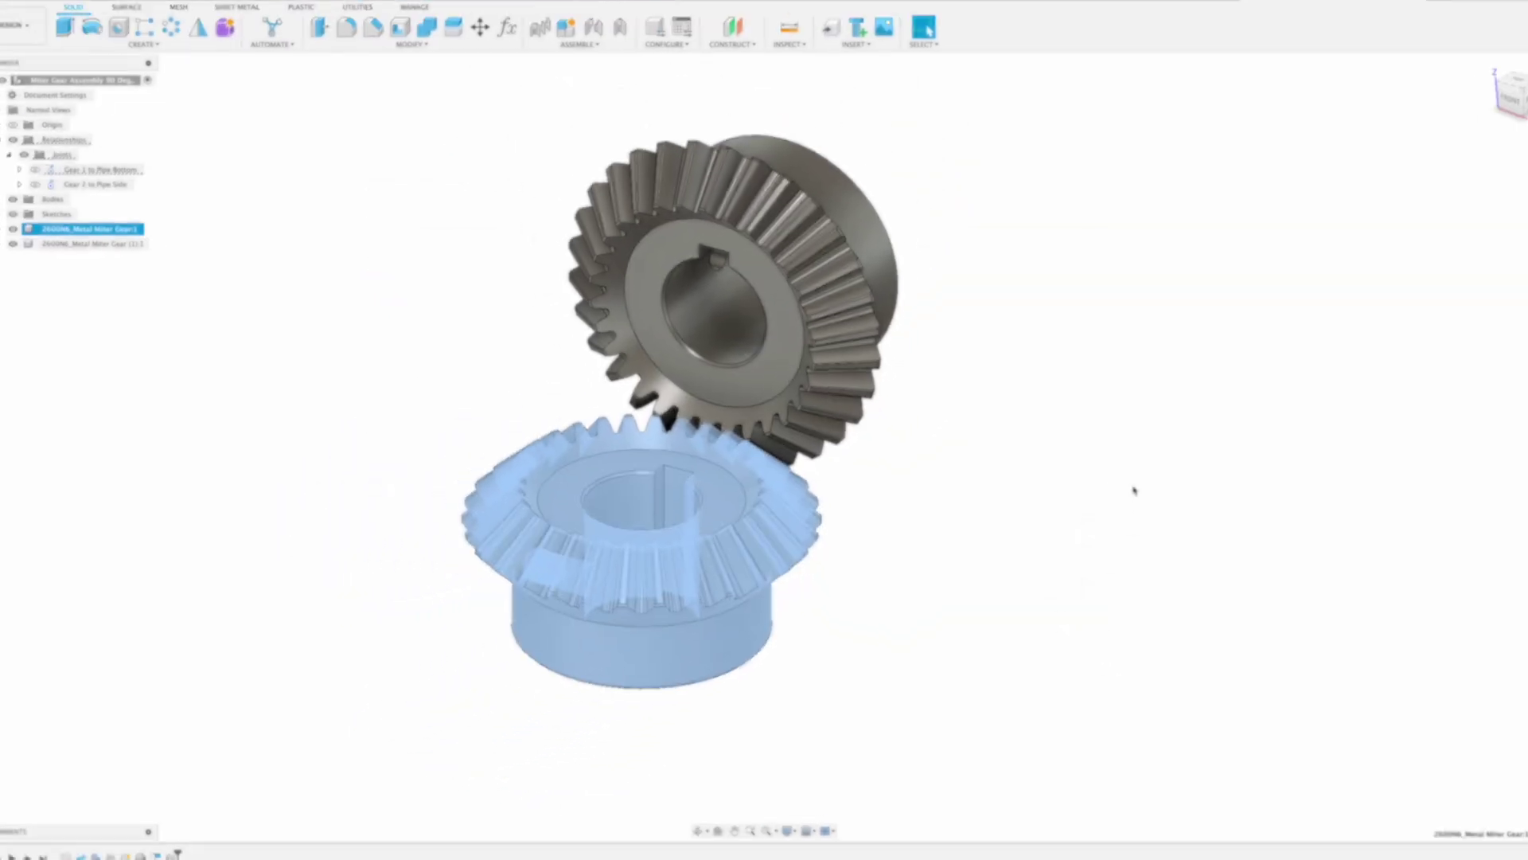
pyautogui.click(1135, 491)
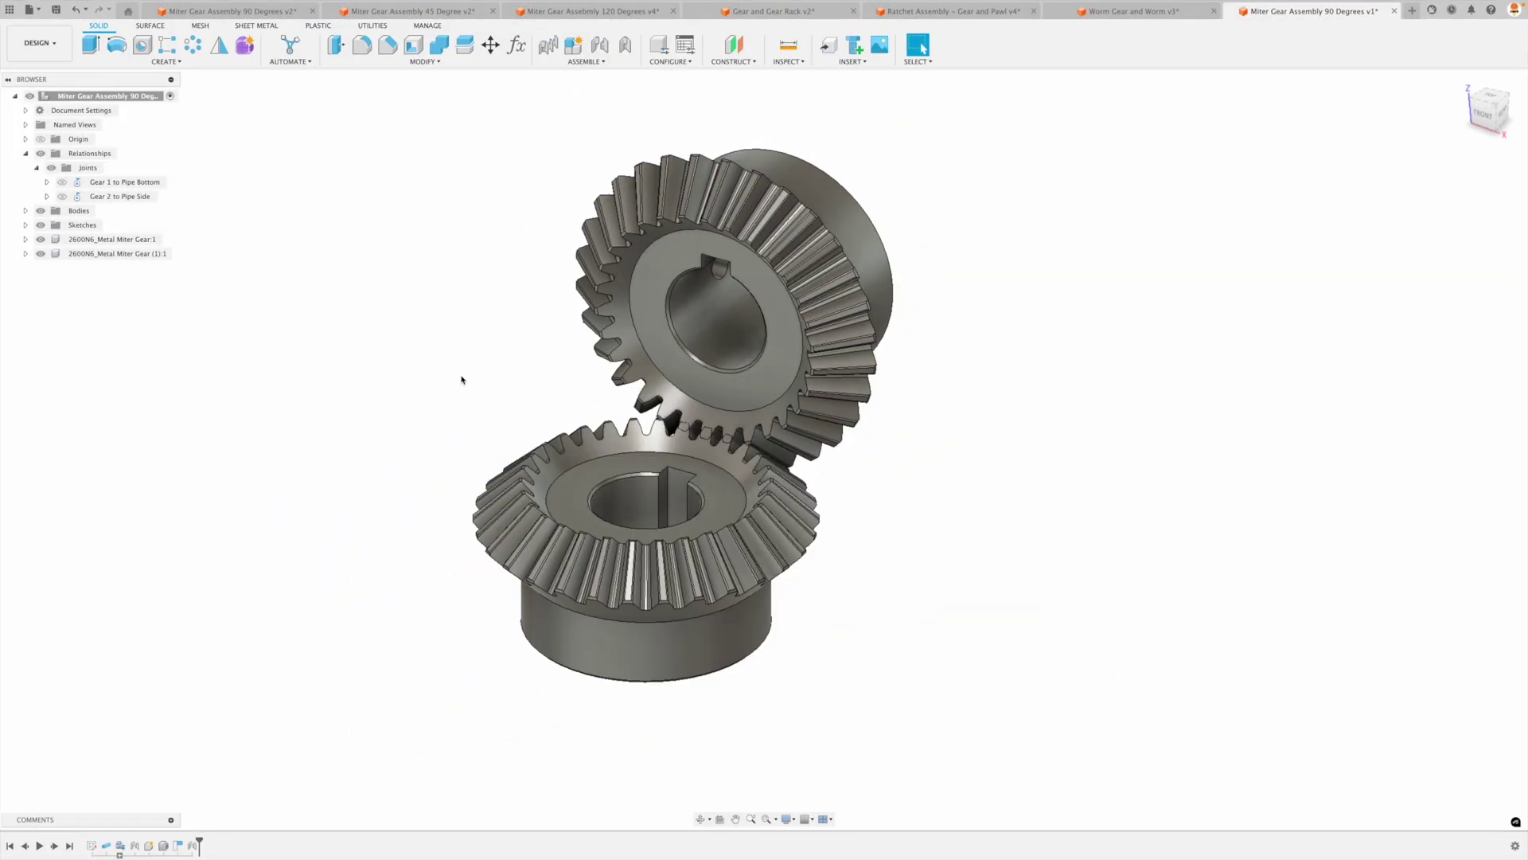
# Edit the Gear 2 to Pipe Side joint, turning the second gear slightly so its teeth mesh with the first gear.
pyautogui.keyDown('shift'); pyautogui.moveTo(449, 371); pyautogui.dragTo(239, 328, button='middle'); pyautogui.keyUp('shift')
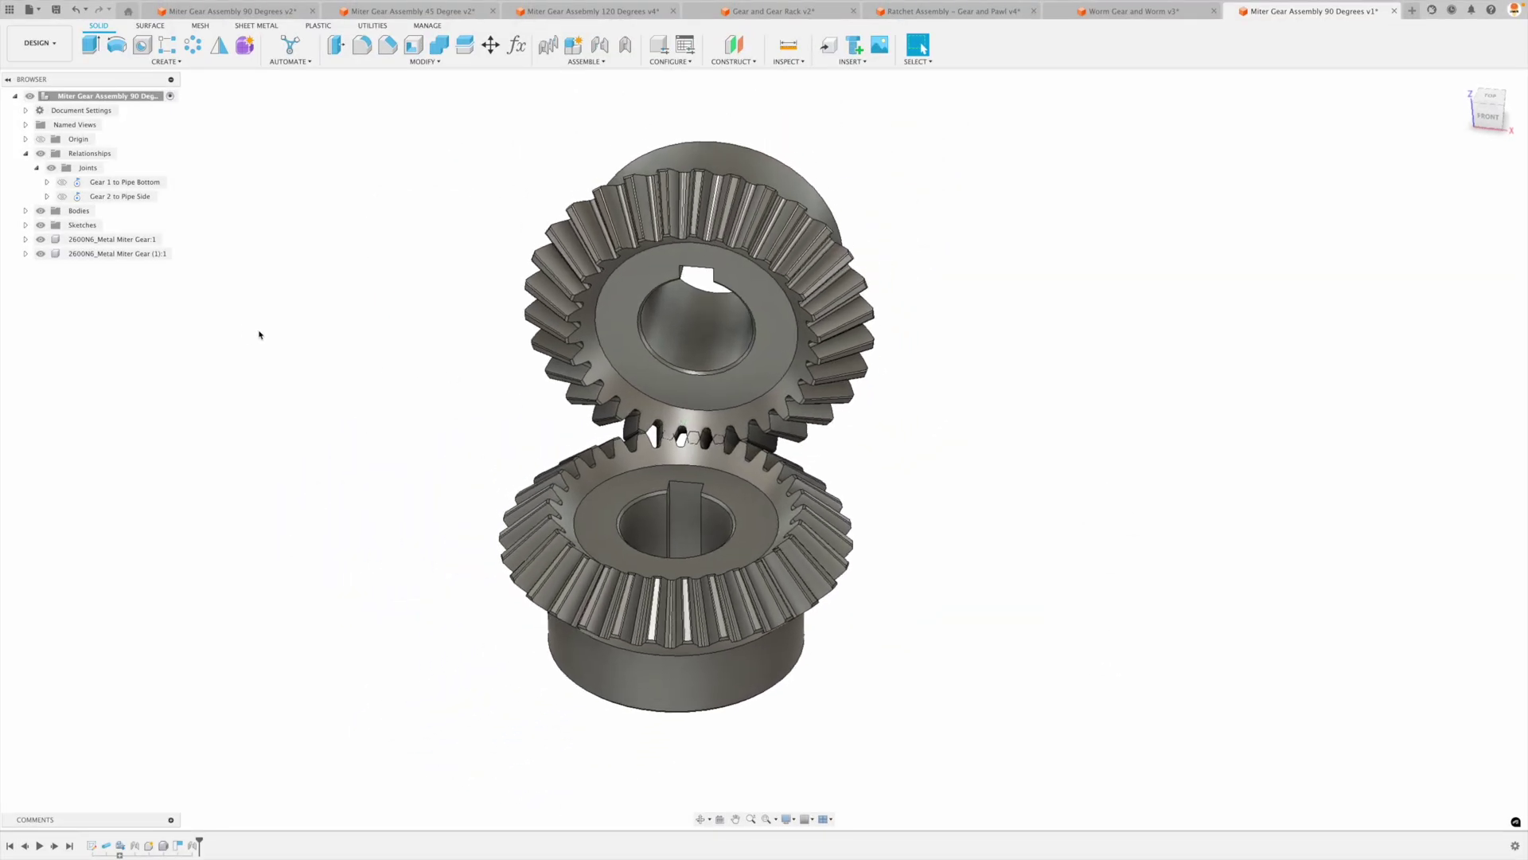
pyautogui.rightClick(79, 197)
pyautogui.click(110, 251)
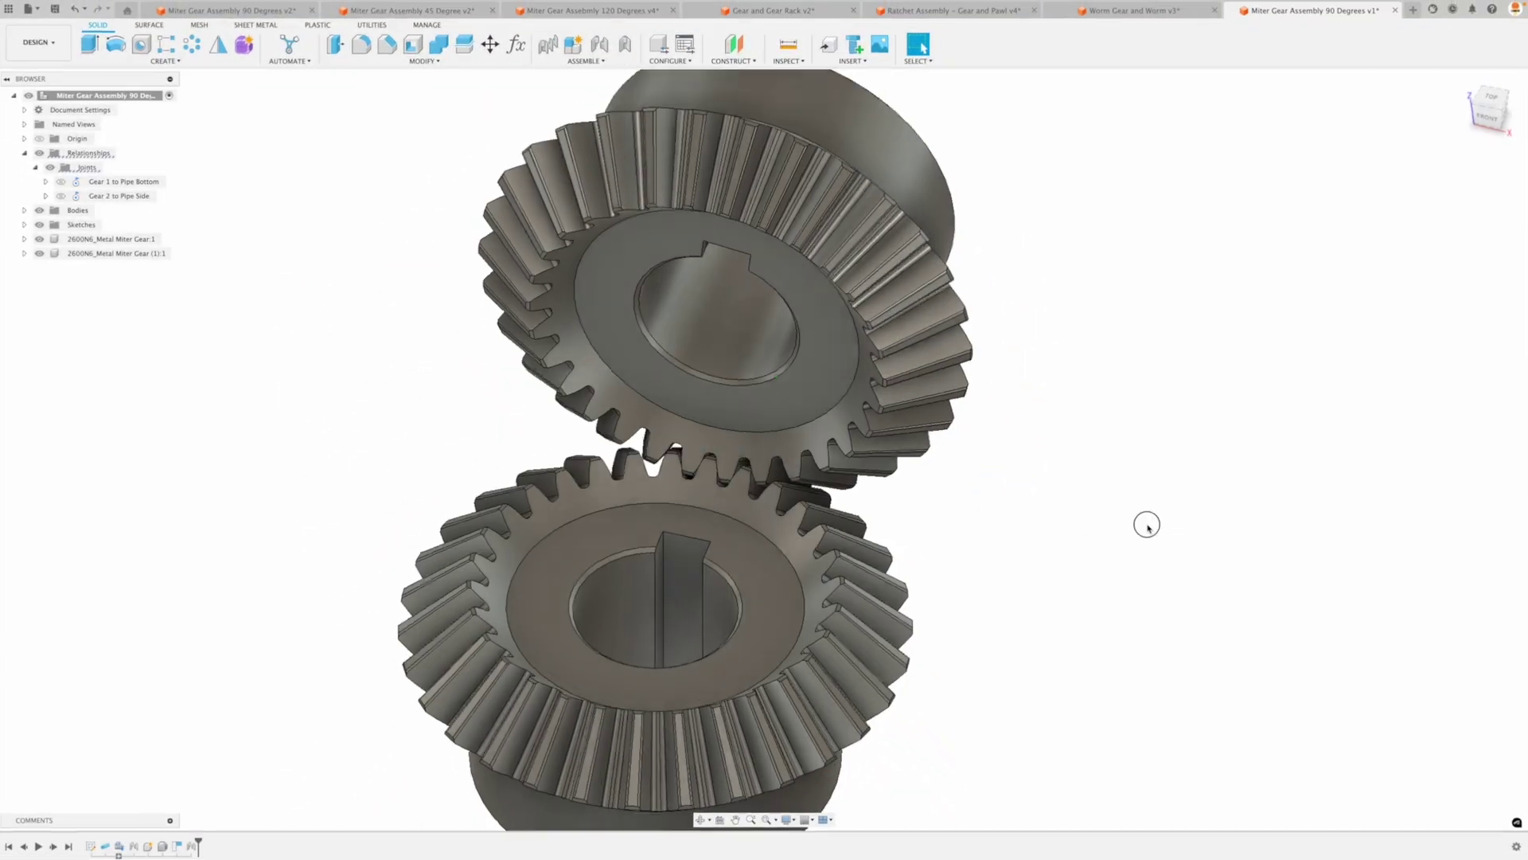
# Check the tooth mesh, turn the second gear by hand and revert it to its original position.
pyautogui.scroll(3, 905, 437)
pyautogui.scroll(-5, 1200, 440)
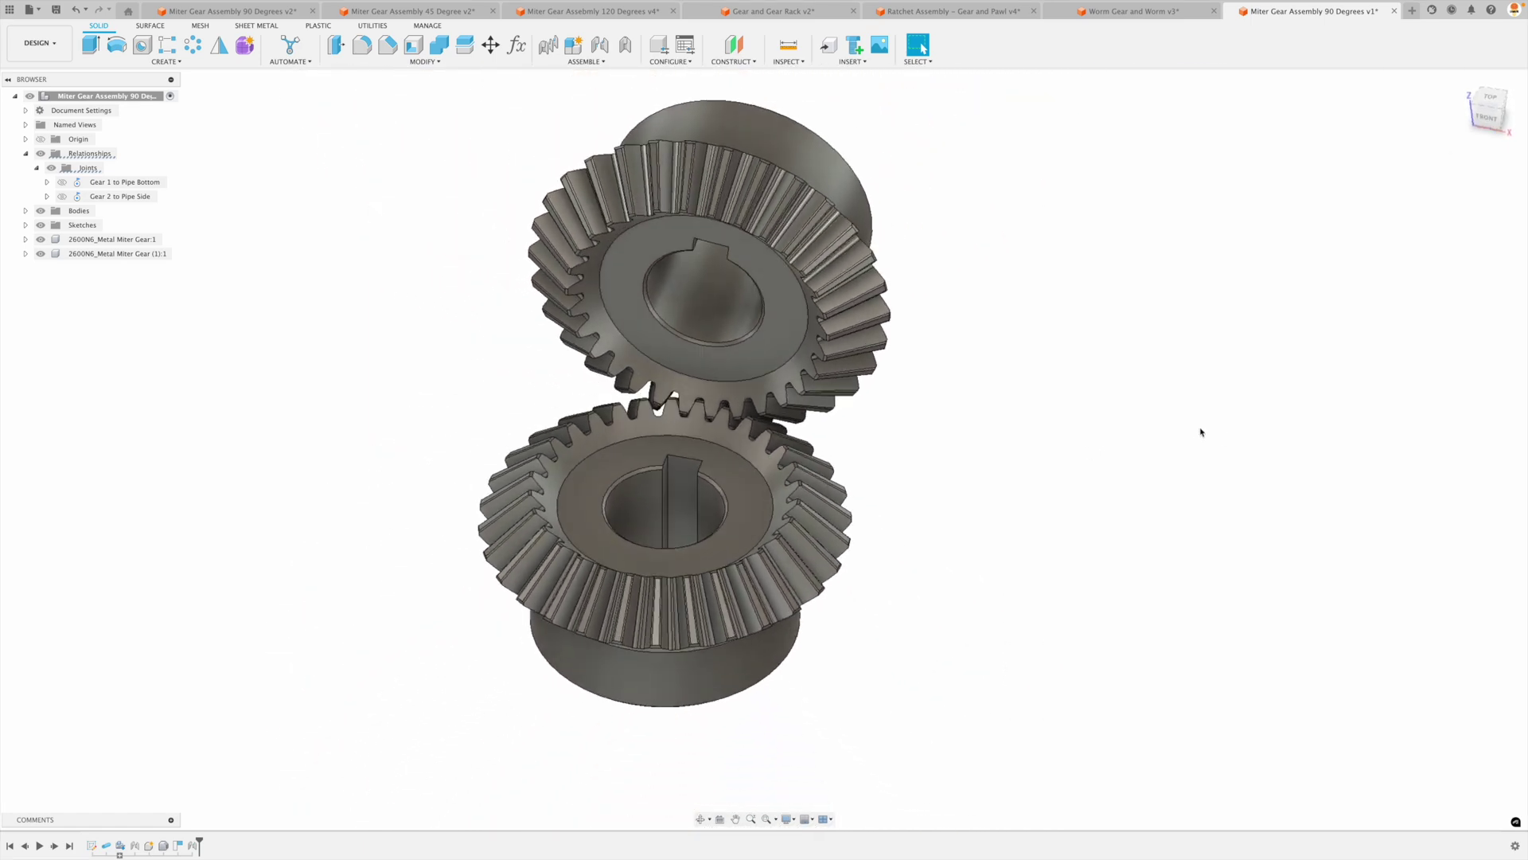
pyautogui.moveTo(899, 395); pyautogui.dragTo(735, 404)
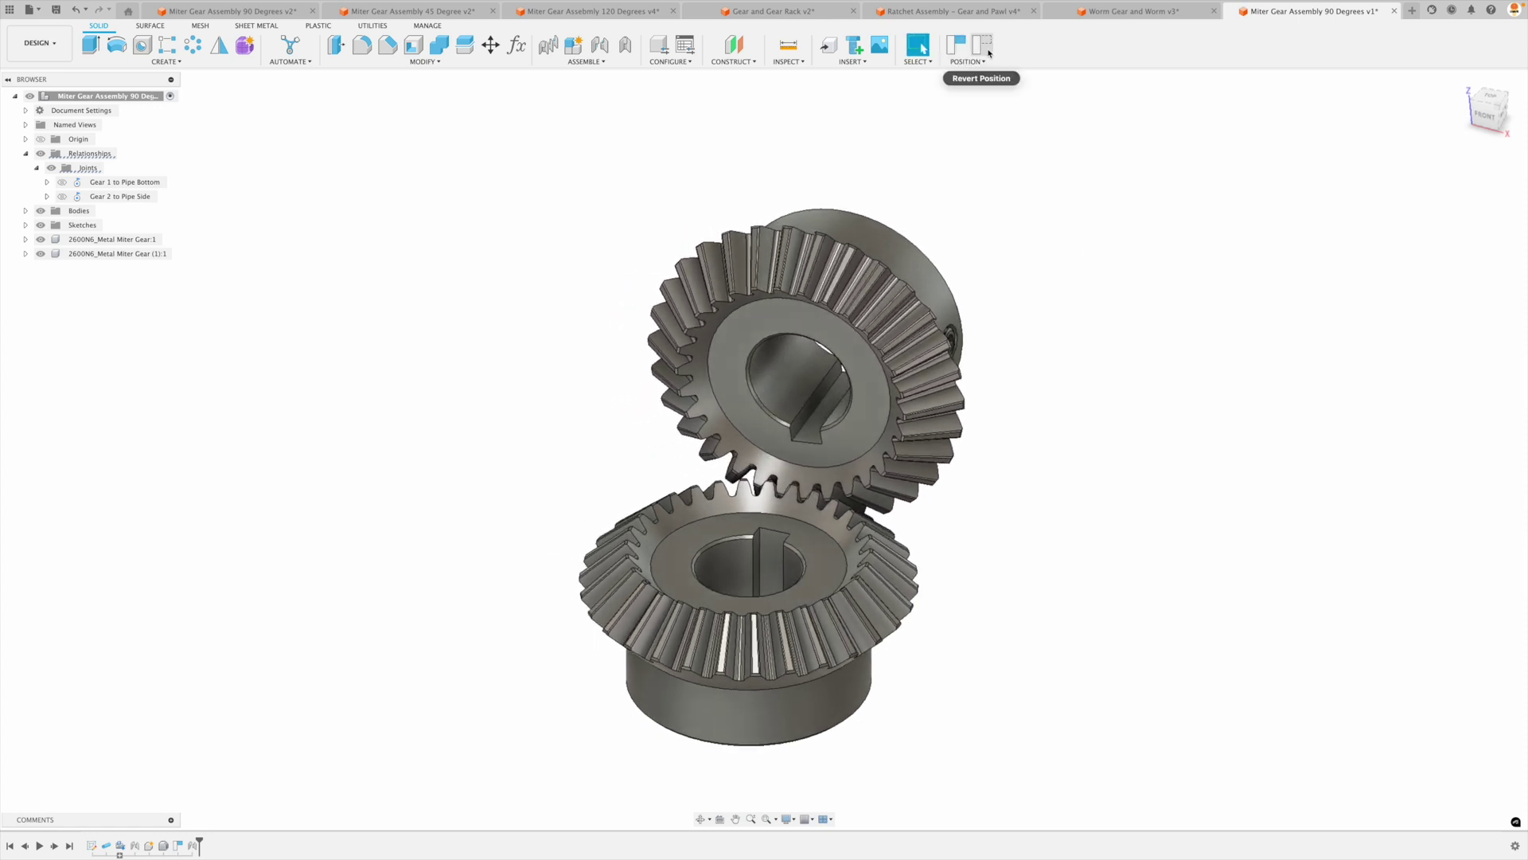
pyautogui.click(987, 51)
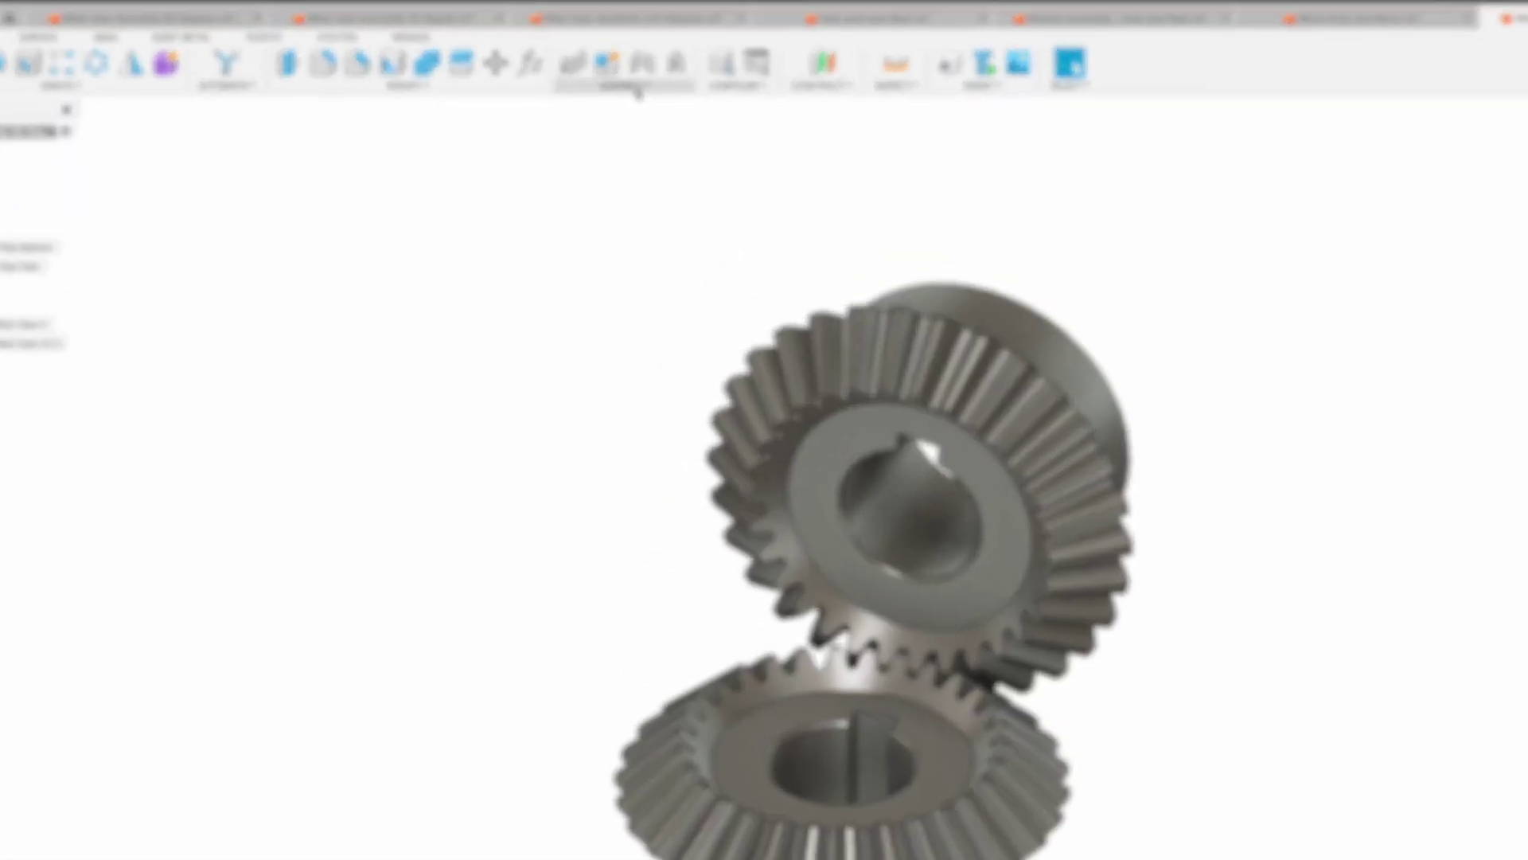
# Create a reversed motion link between Gear 1 to Pipe Bottom and Gear 2 to Pipe Side, with 360 deg rotation for each joint.
pyautogui.click(587, 61)
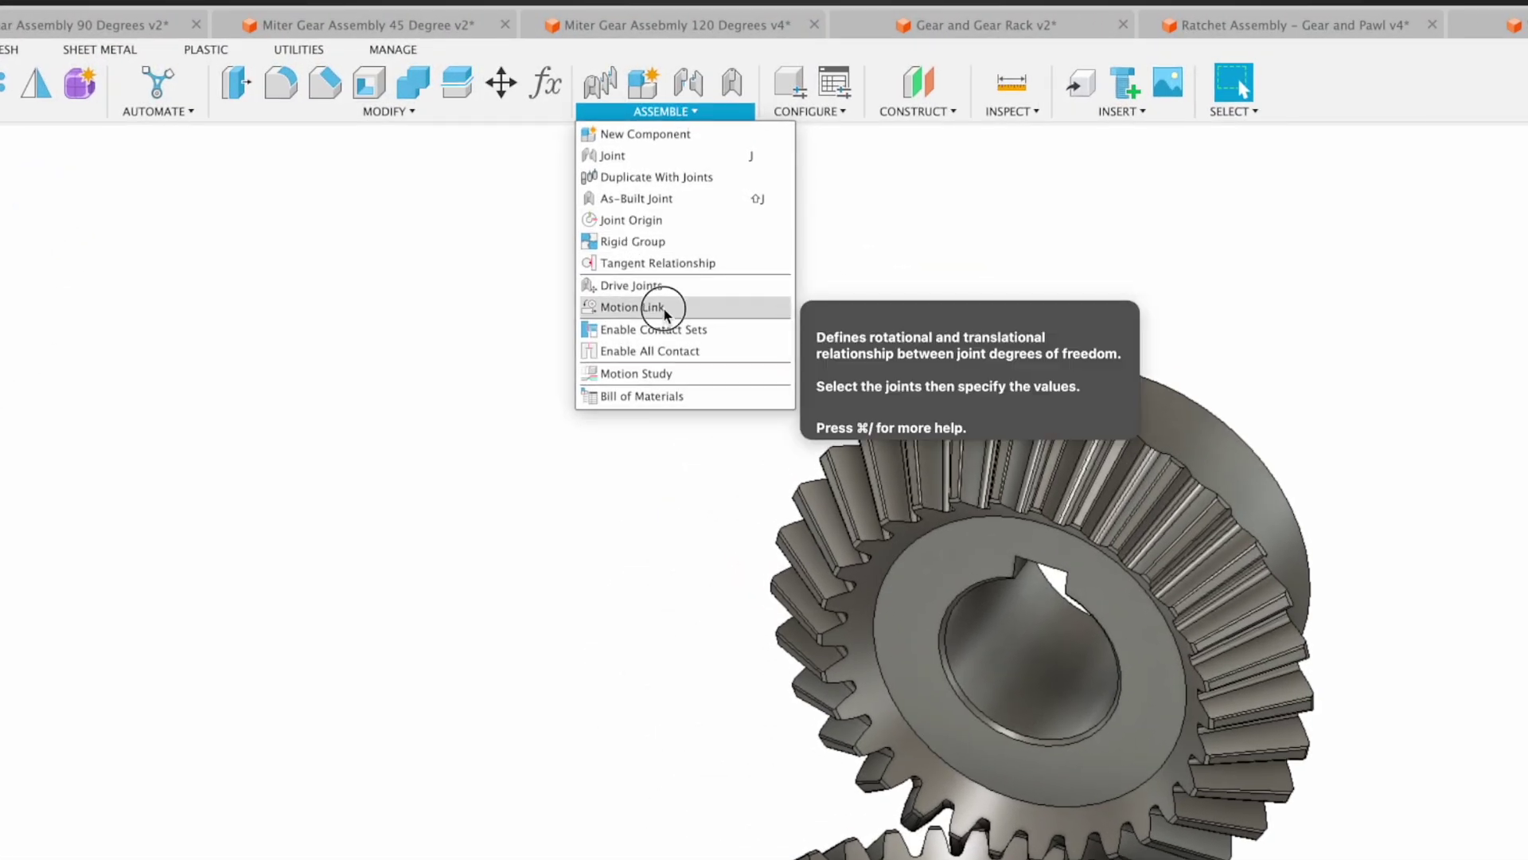
pyautogui.click(661, 307)
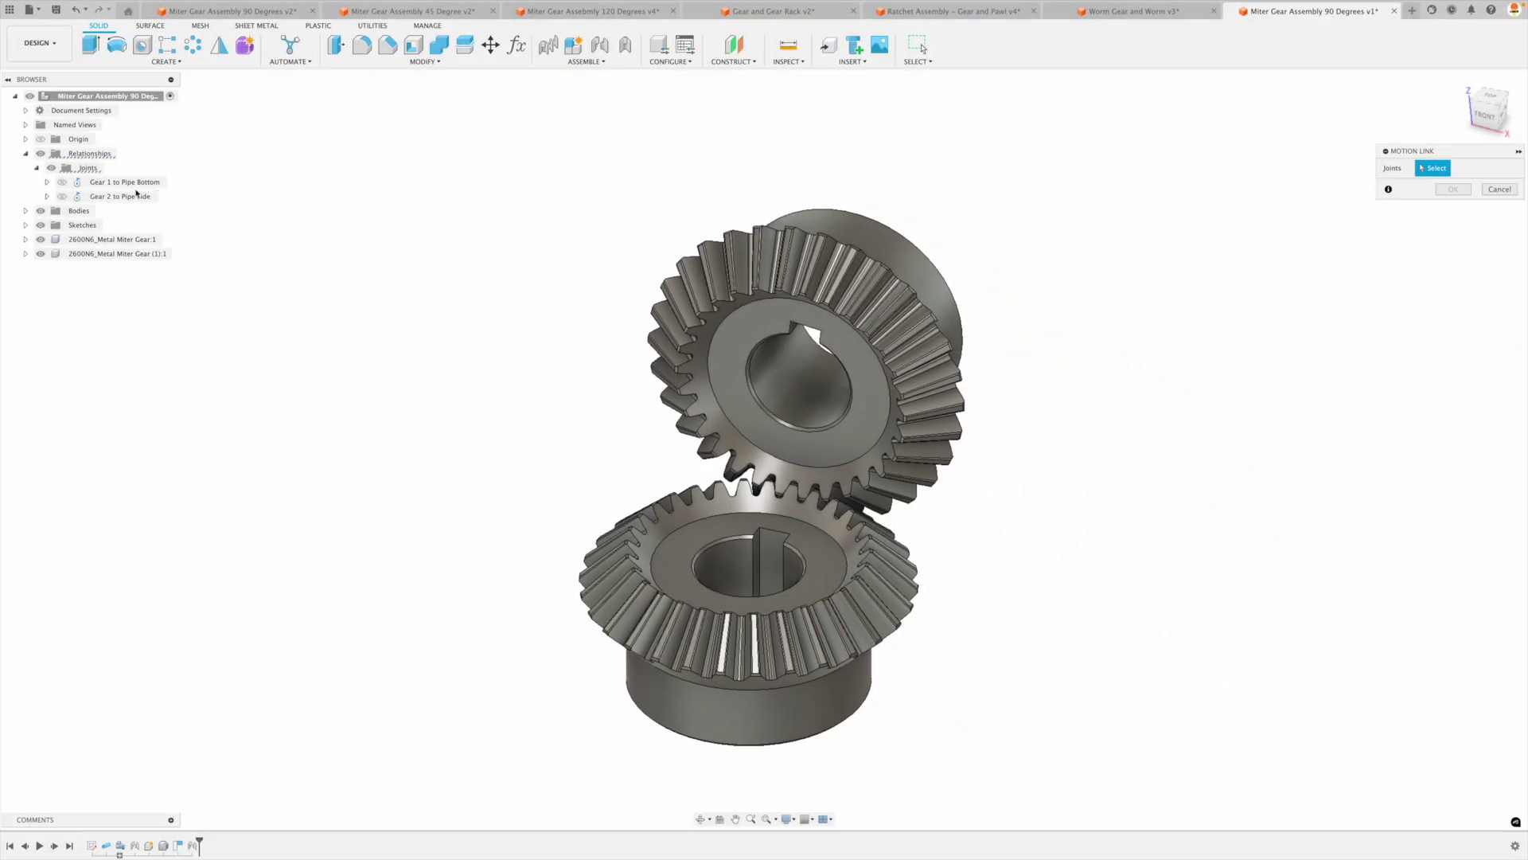
pyautogui.click(89, 183)
pyautogui.click(83, 197)
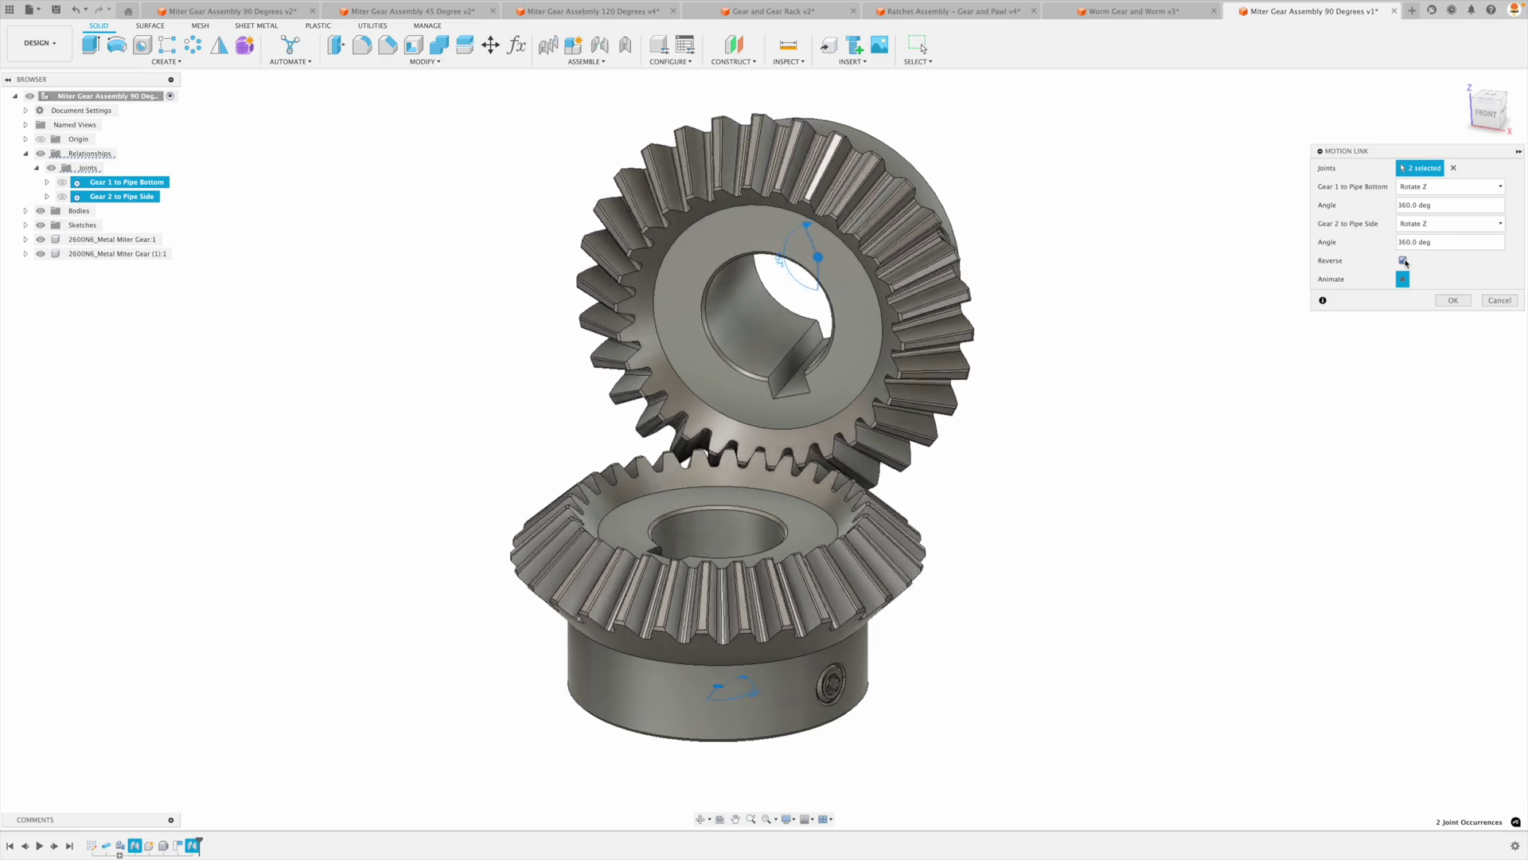
pyautogui.click(1455, 301)
# Apply the Plastic - Matte (Green) appearance to the second gear and Plastic - Matte (Red) to the first gear.
pyautogui.keyDown('shift'); pyautogui.moveTo(1337, 323); pyautogui.dragTo(1183, 323, button='middle'); pyautogui.keyUp('shift')
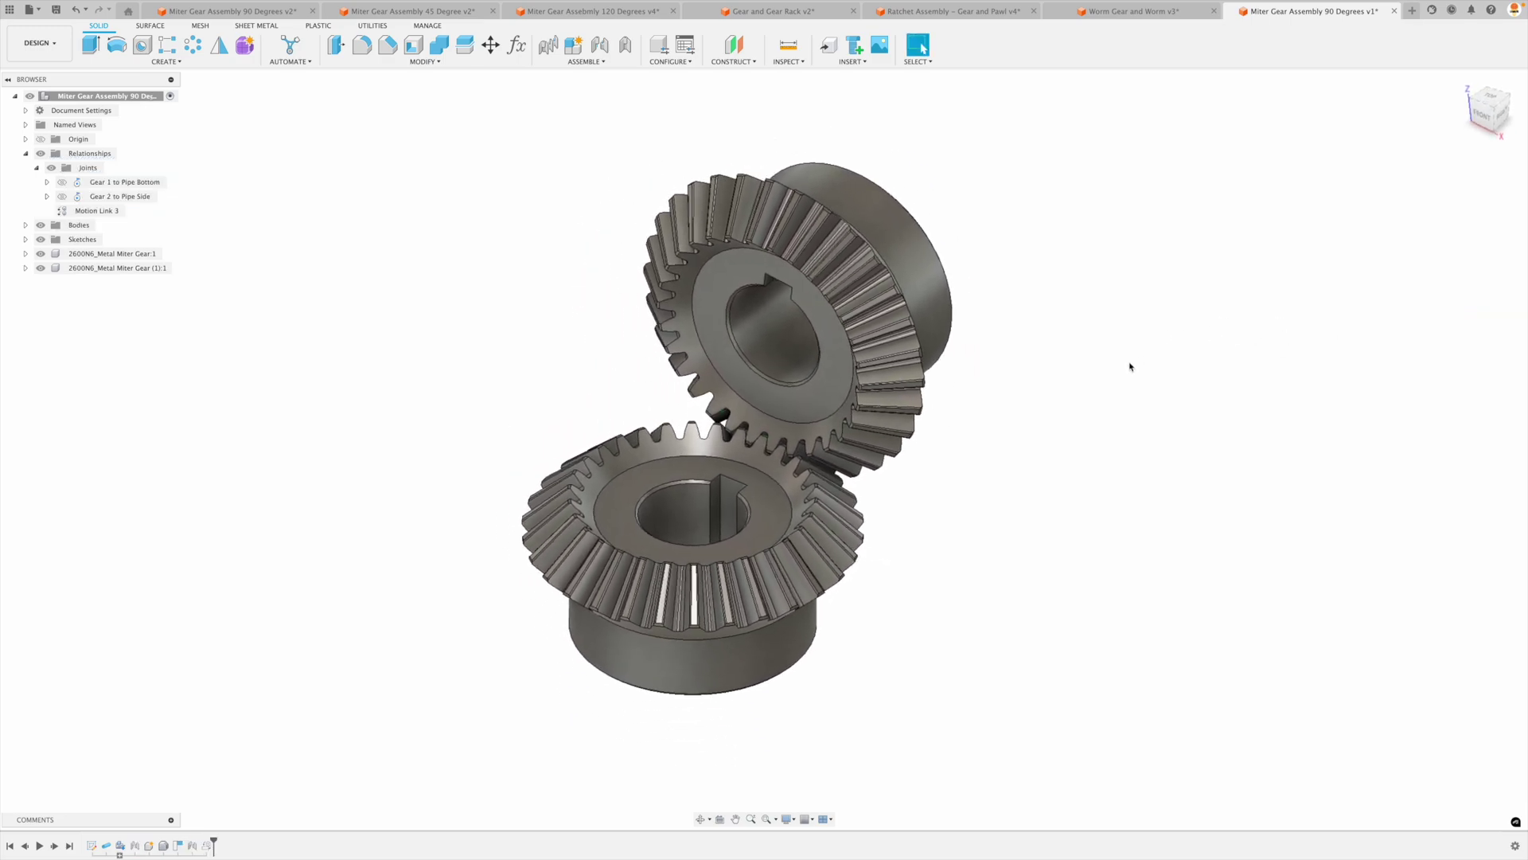
pyautogui.press('a')
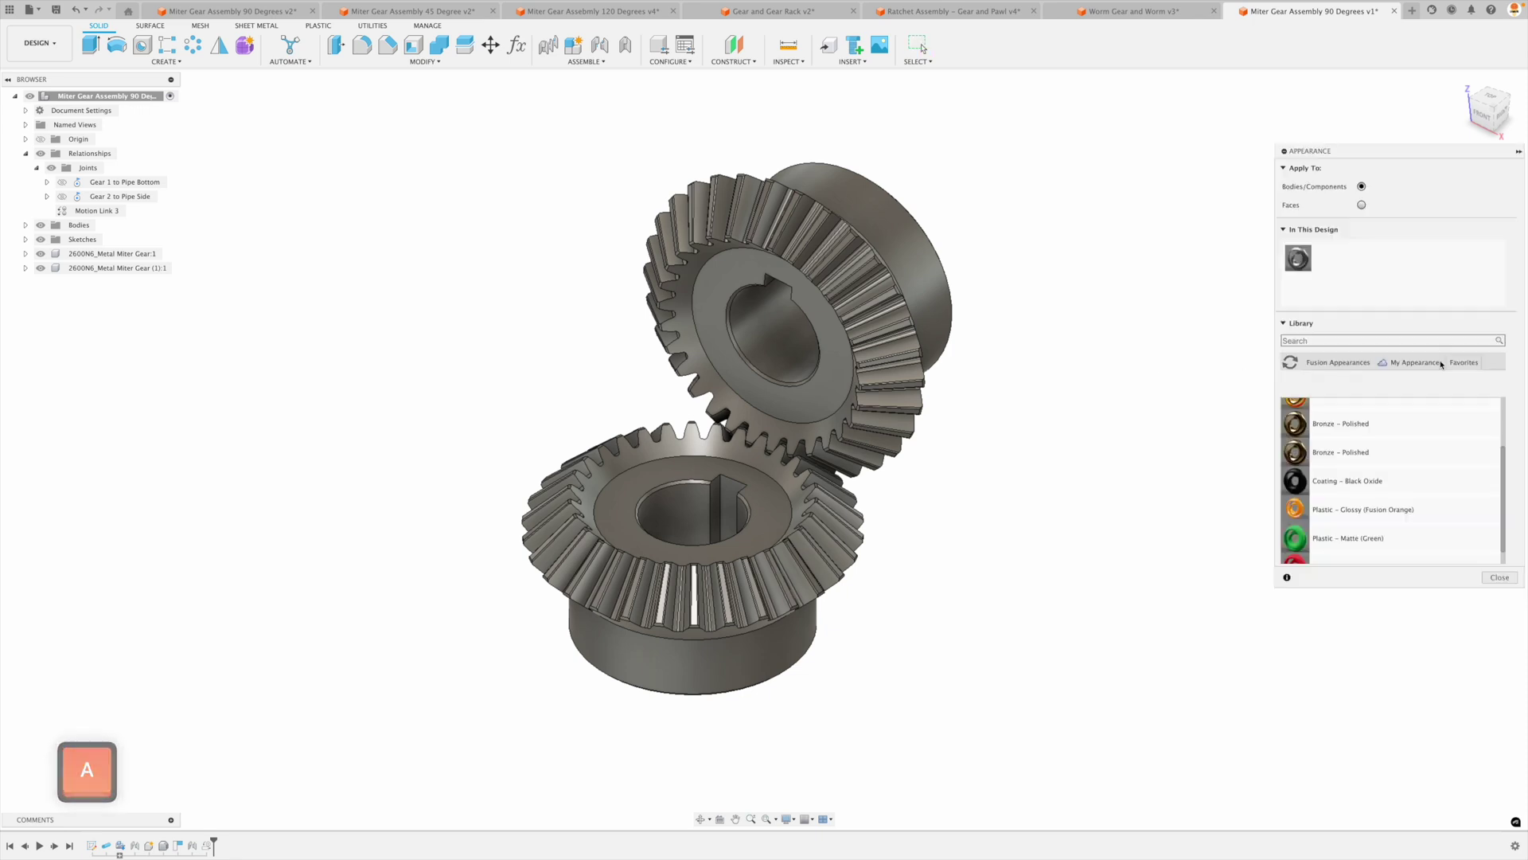
pyautogui.scroll(-1, 1368, 519)
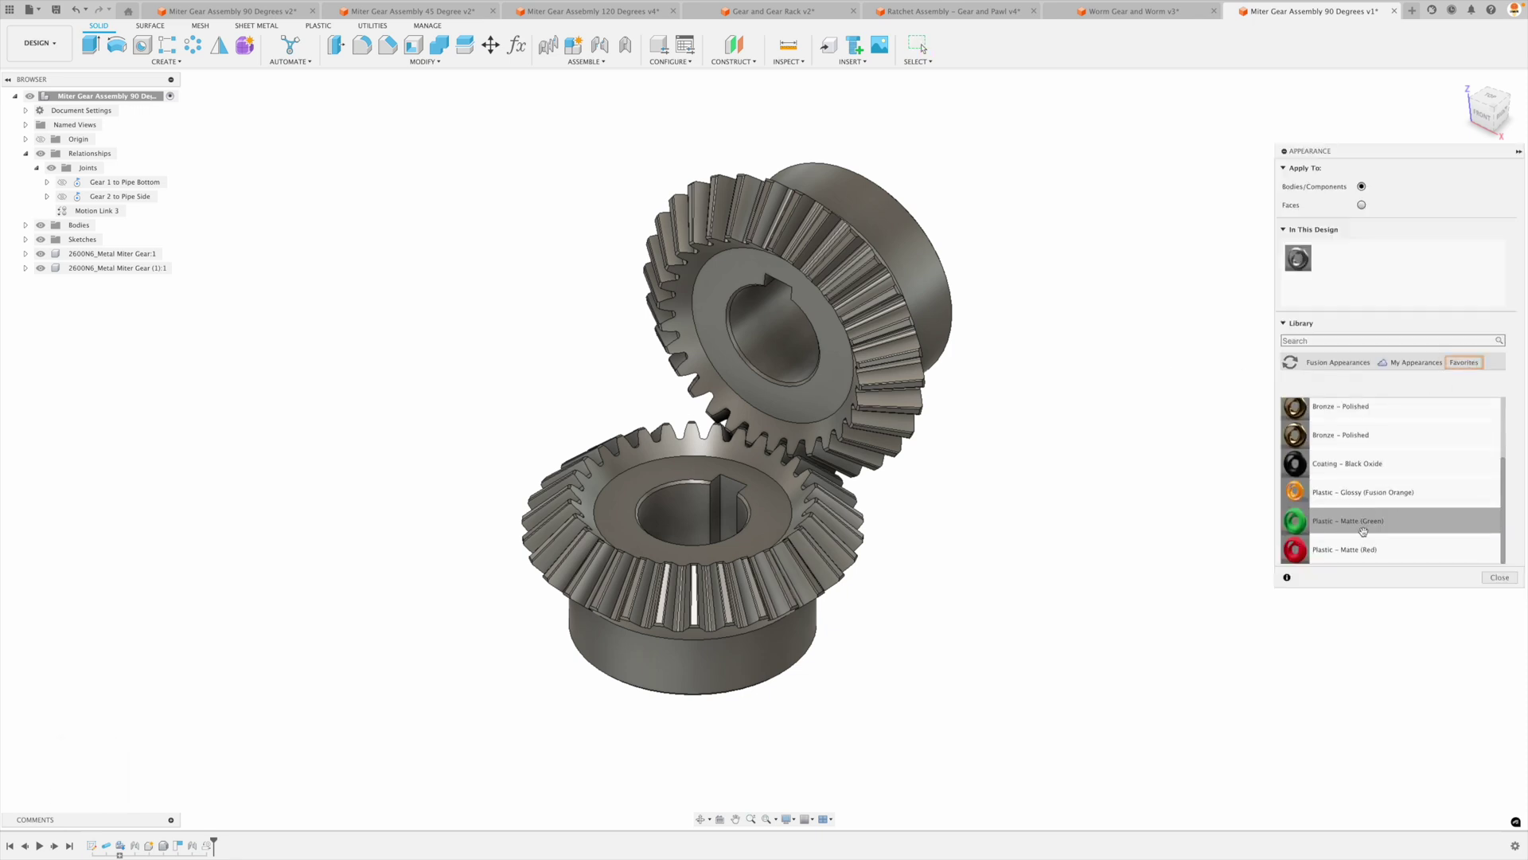
pyautogui.click(1319, 340)
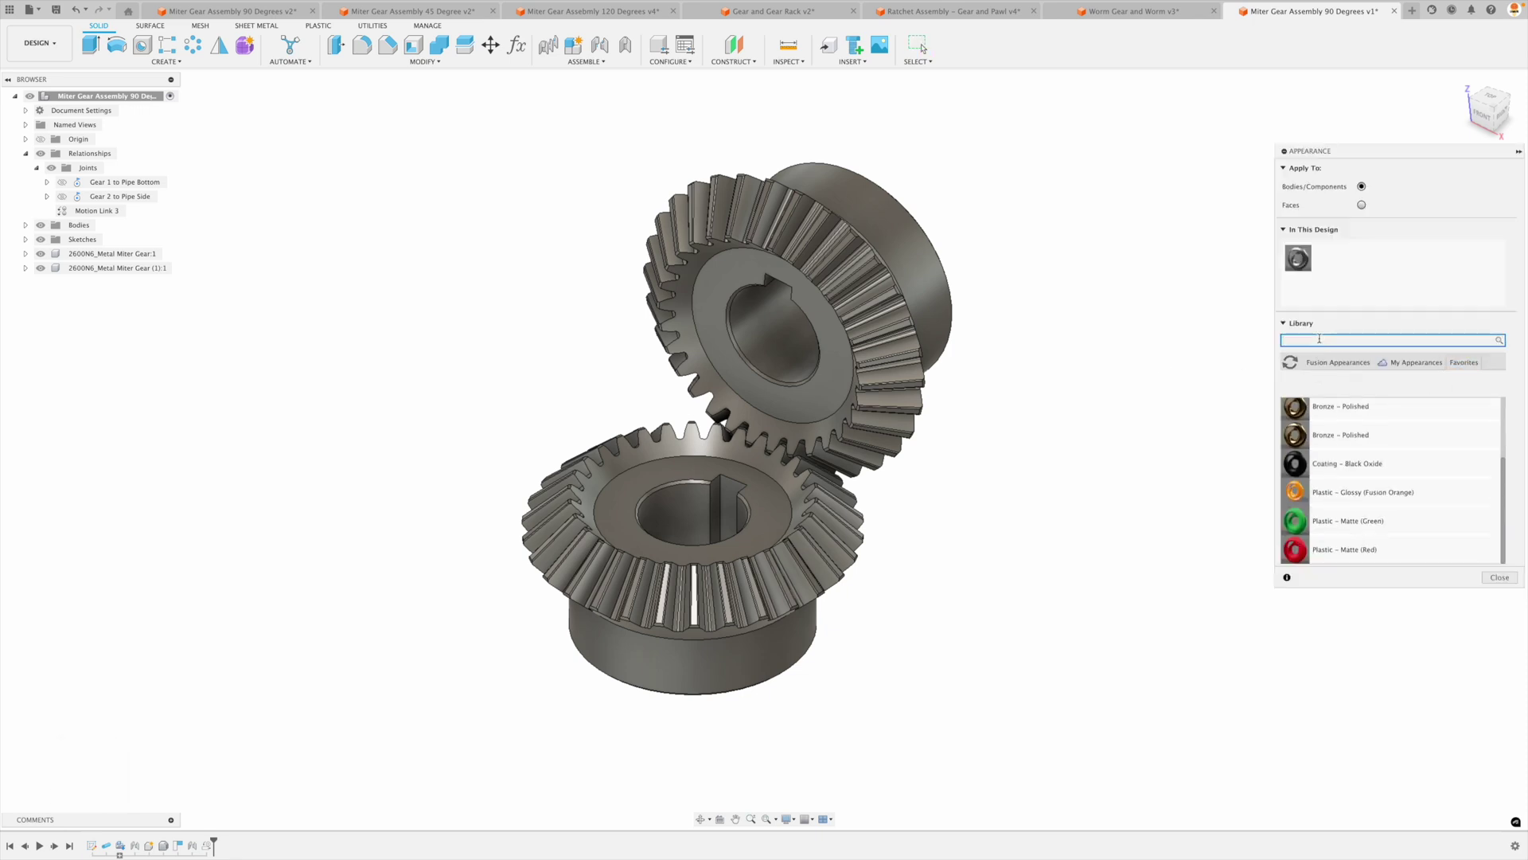
pyautogui.write('green')
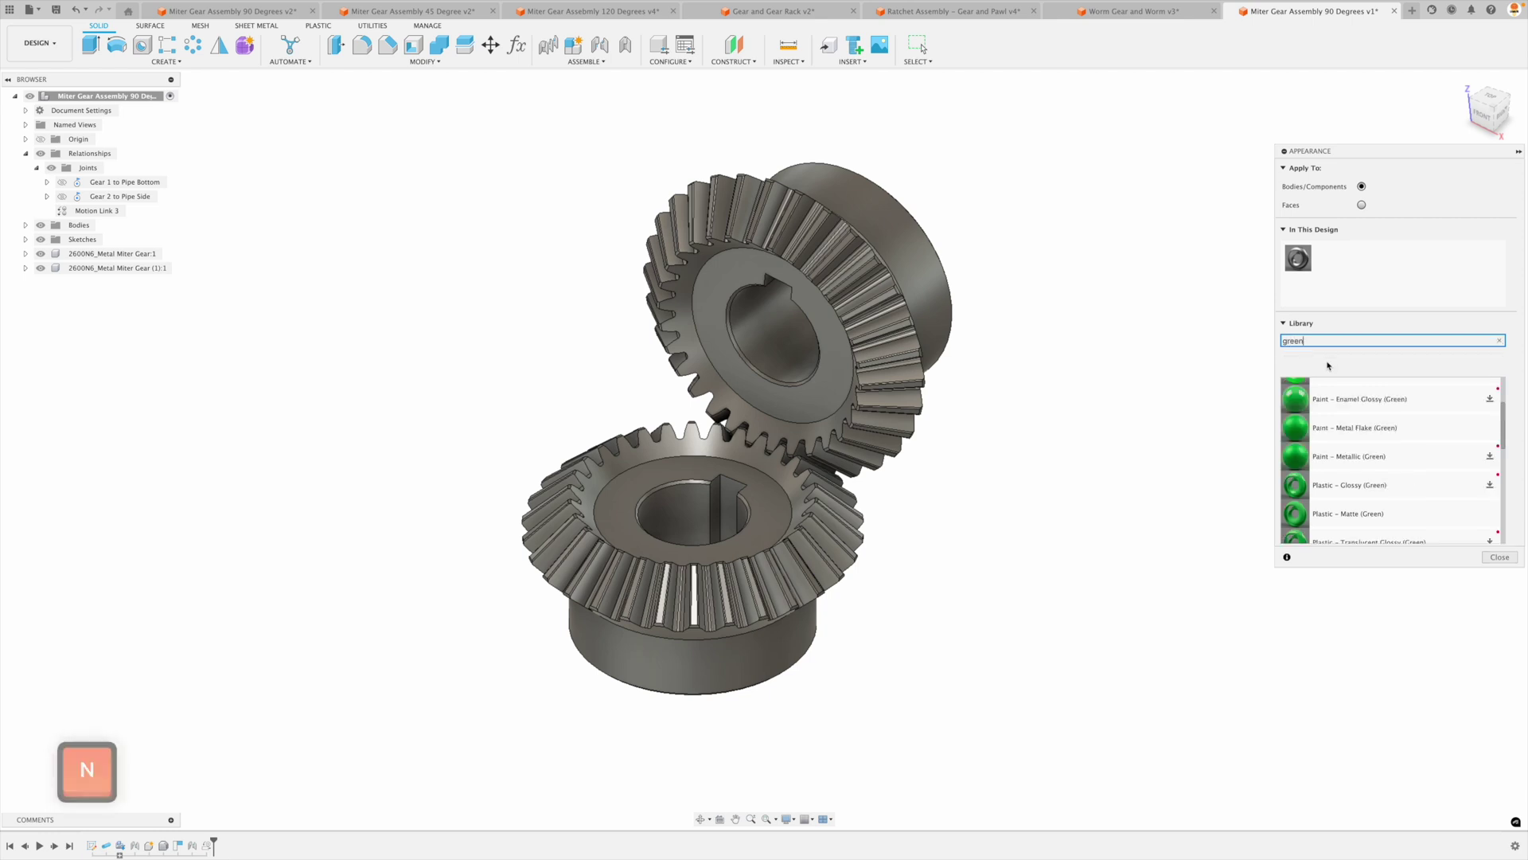
pyautogui.click(1499, 341)
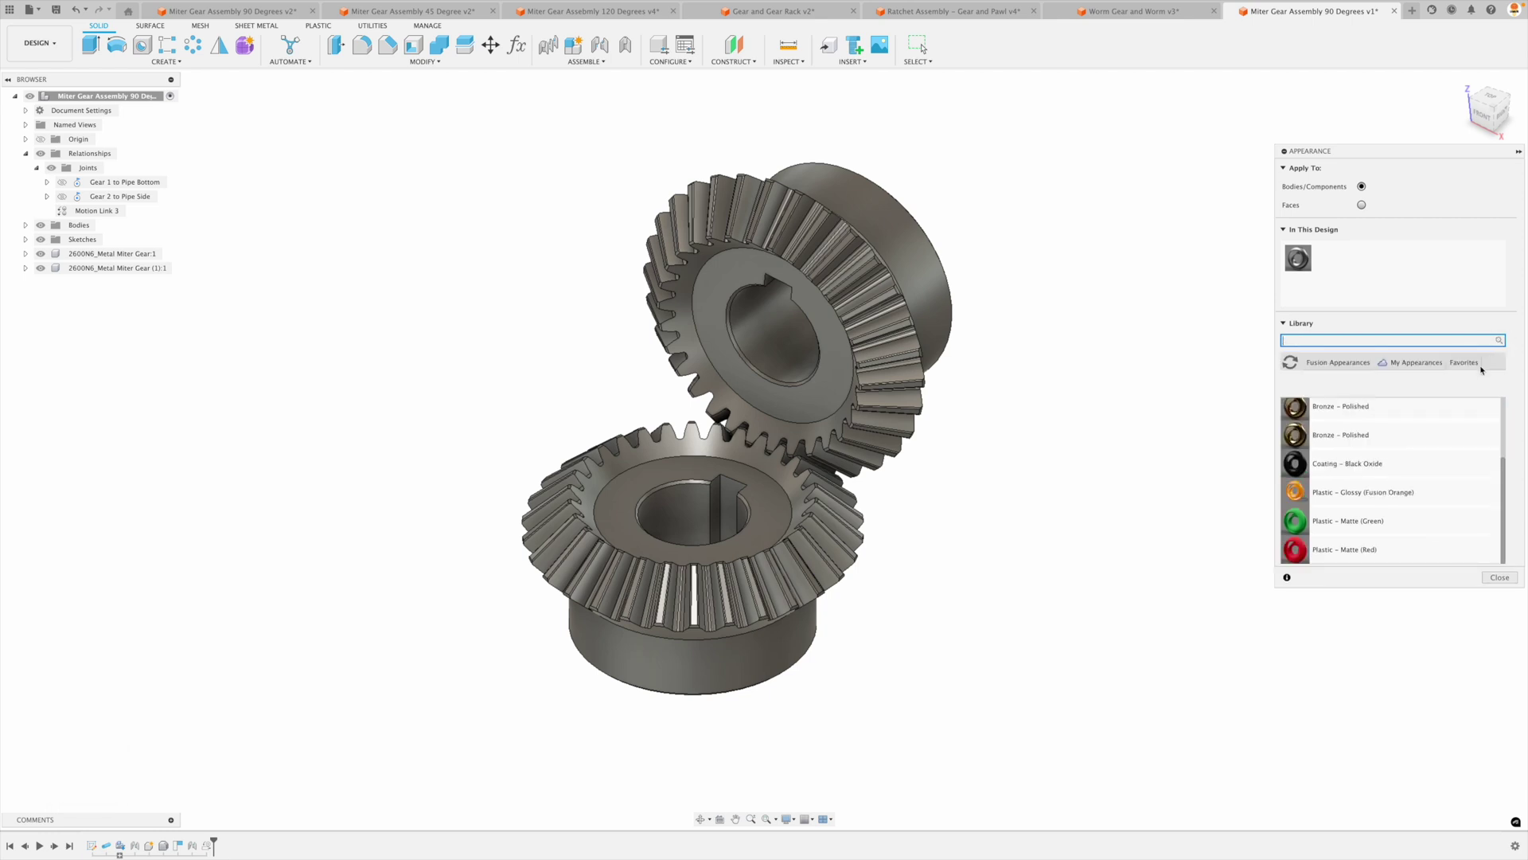
pyautogui.moveTo(1369, 522); pyautogui.dragTo(872, 322)
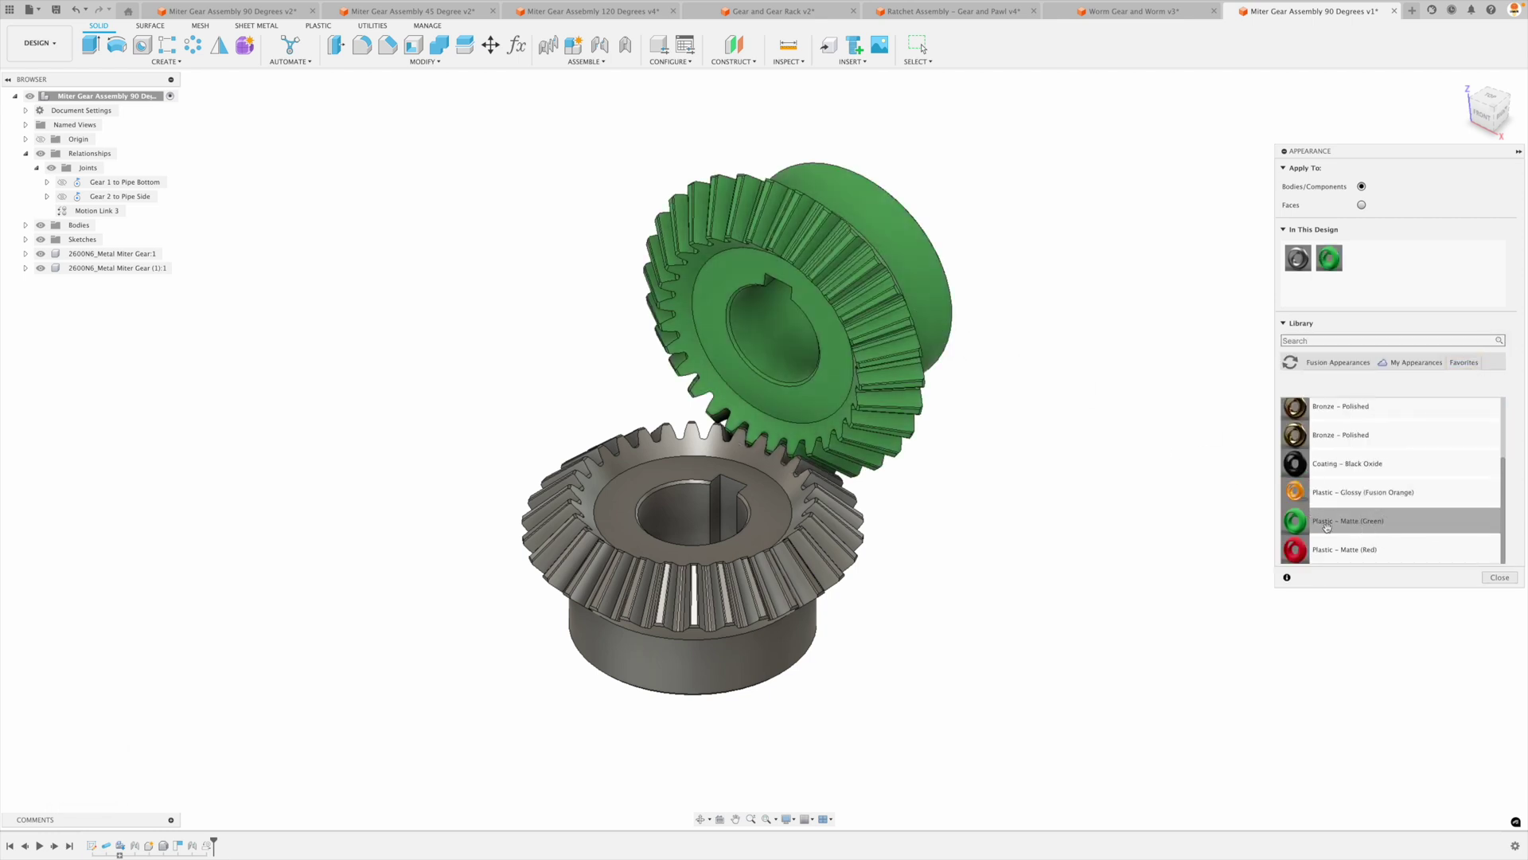
pyautogui.moveTo(1353, 549); pyautogui.dragTo(700, 557)
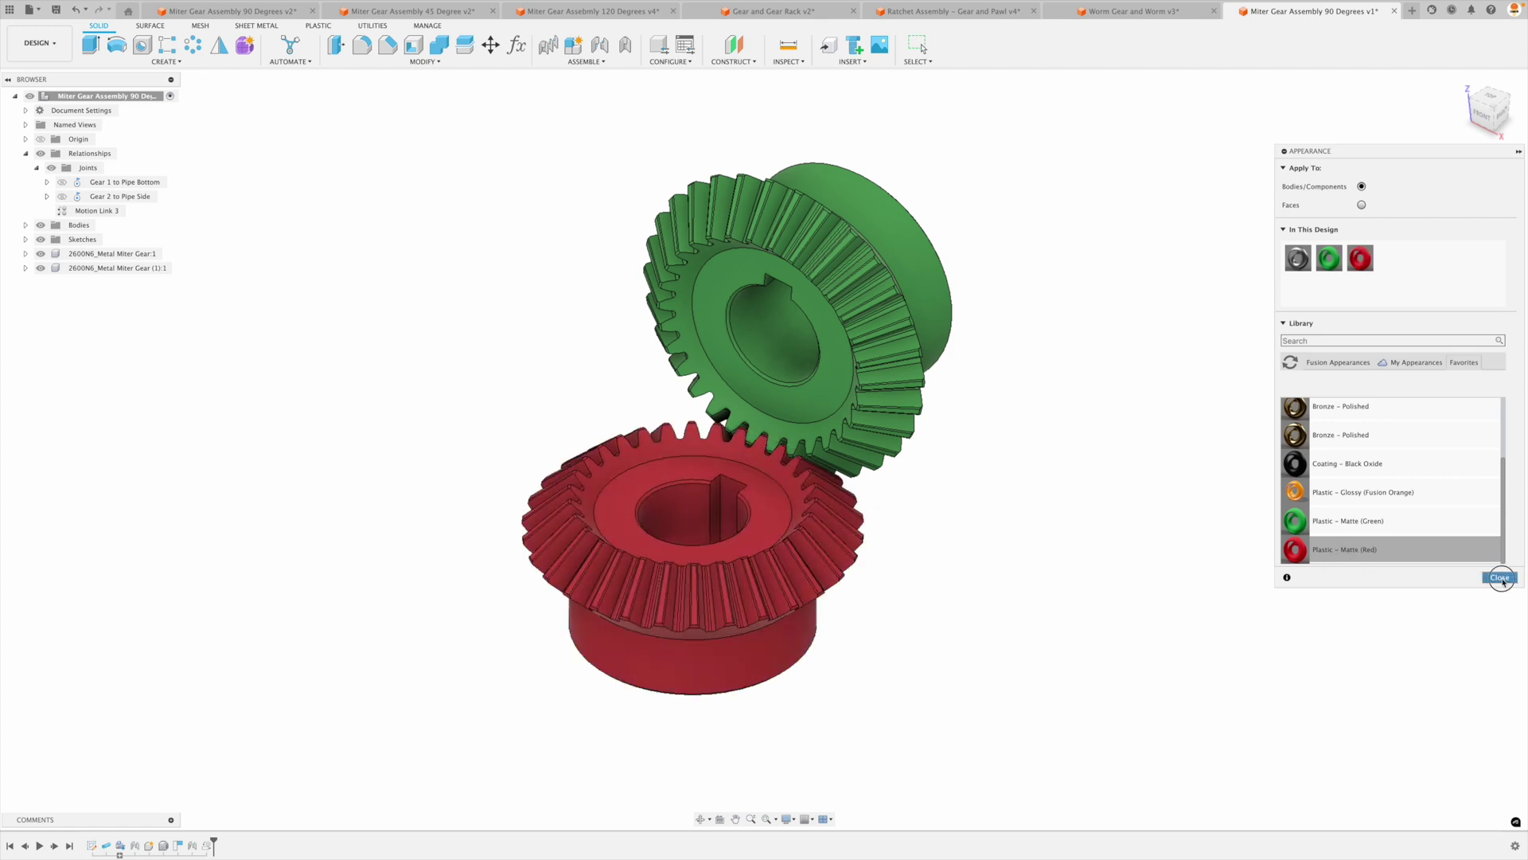
pyautogui.click(1500, 578)
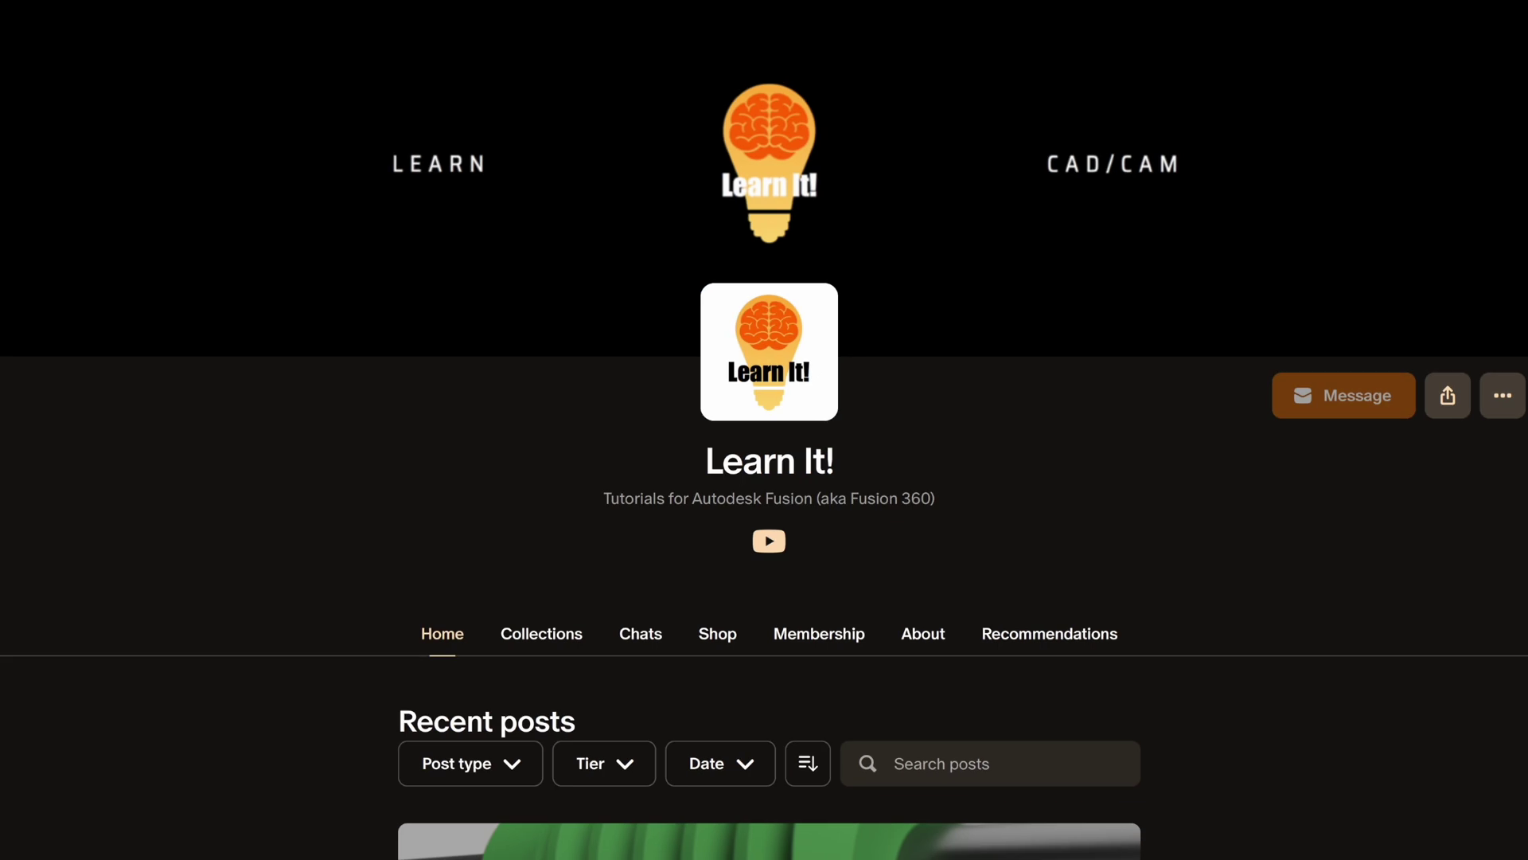
# Browse the recent posts on the Learn It! web page for the other Secrets of Gear Assemblies tutorials.
pyautogui.scroll(-8, 764, 430)
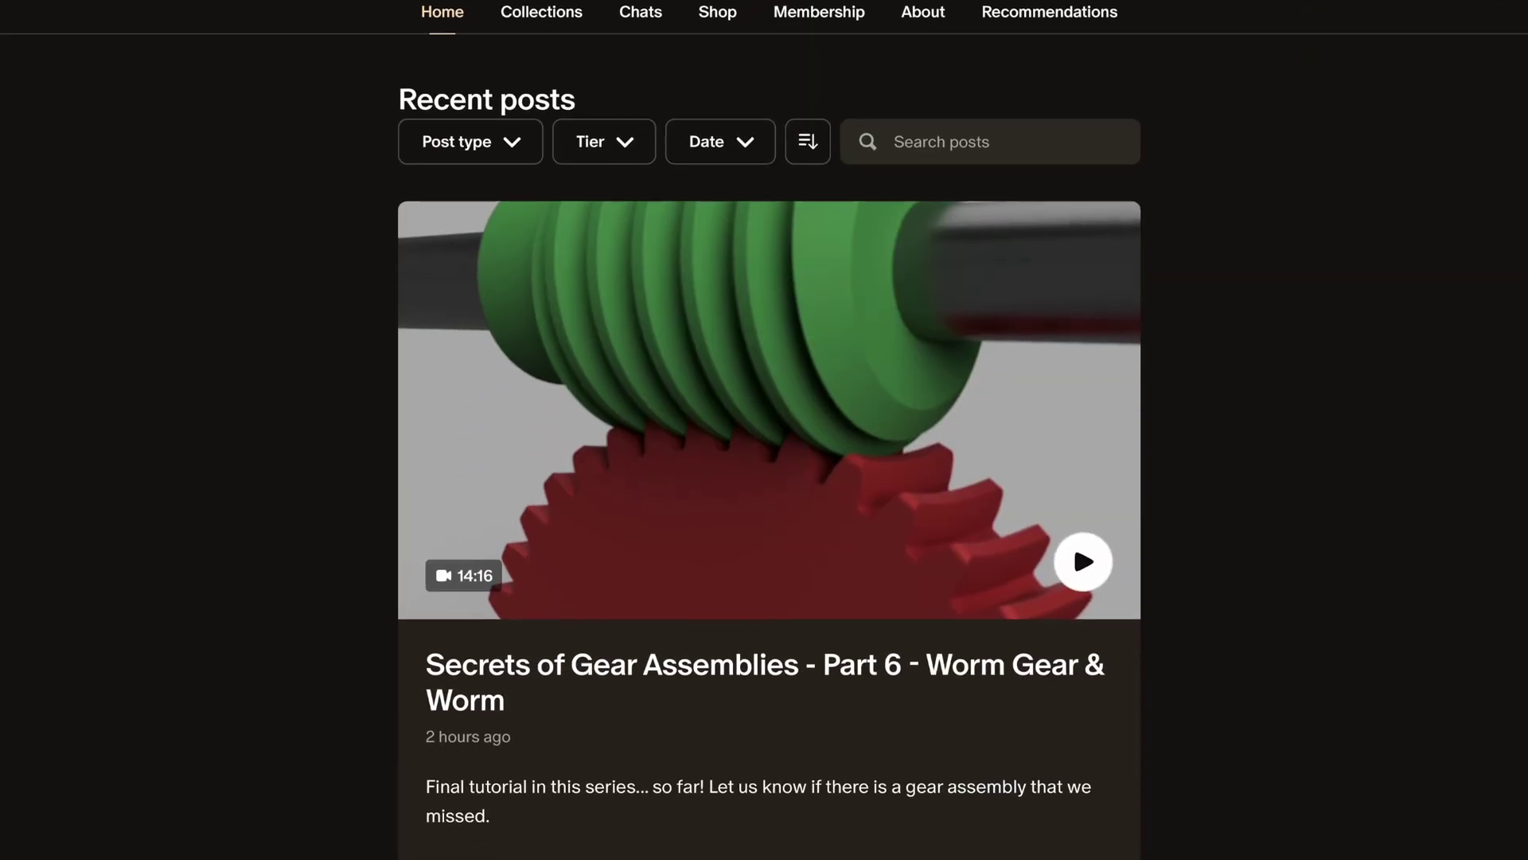
pyautogui.scroll(-15, 764, 430)
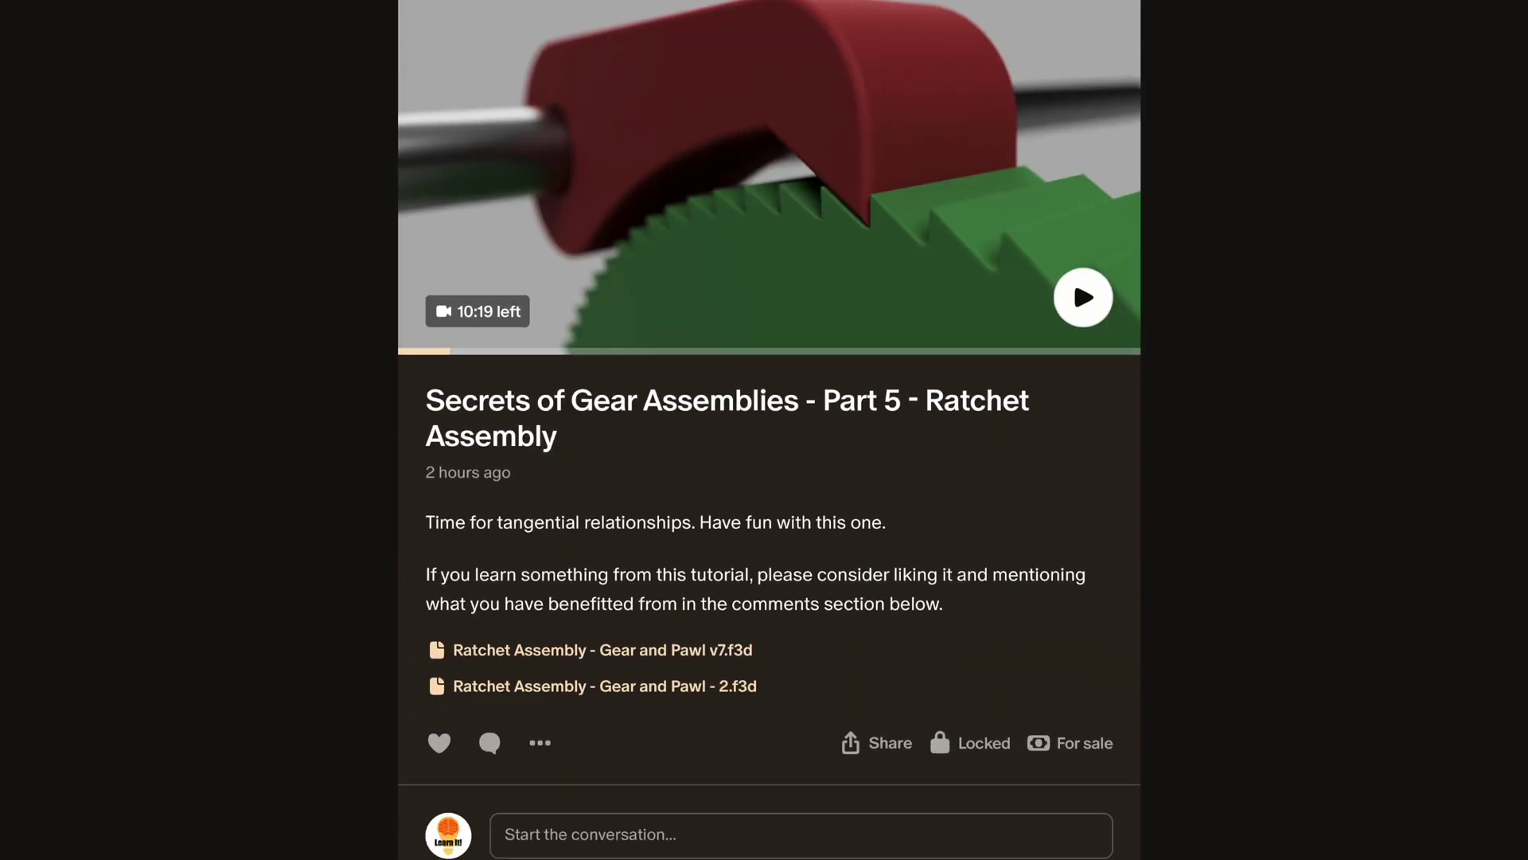
pyautogui.scroll(-11, 764, 430)
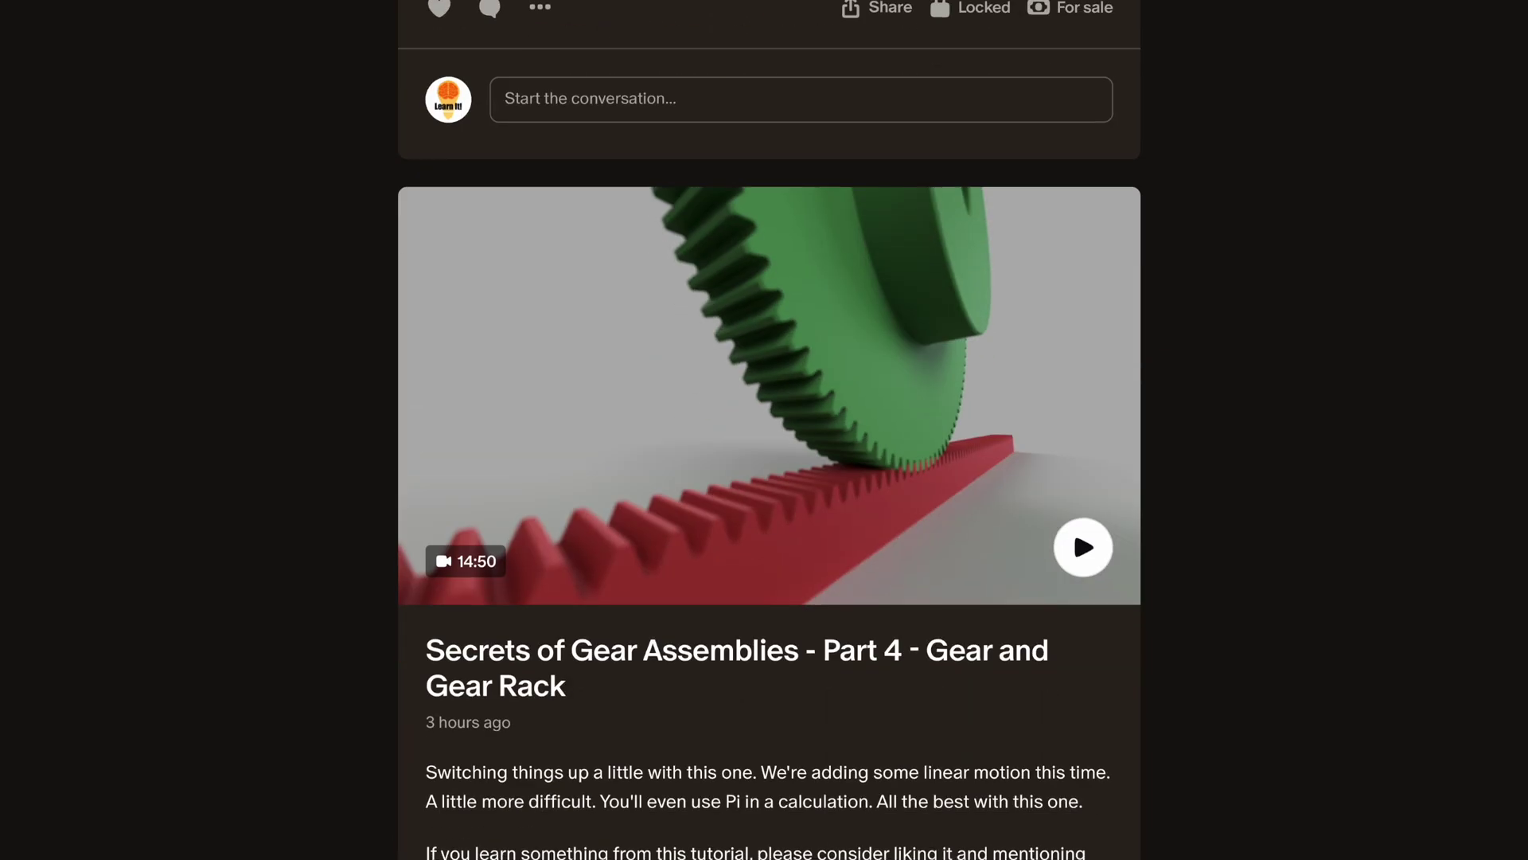
pyautogui.scroll(-11, 768, 430)
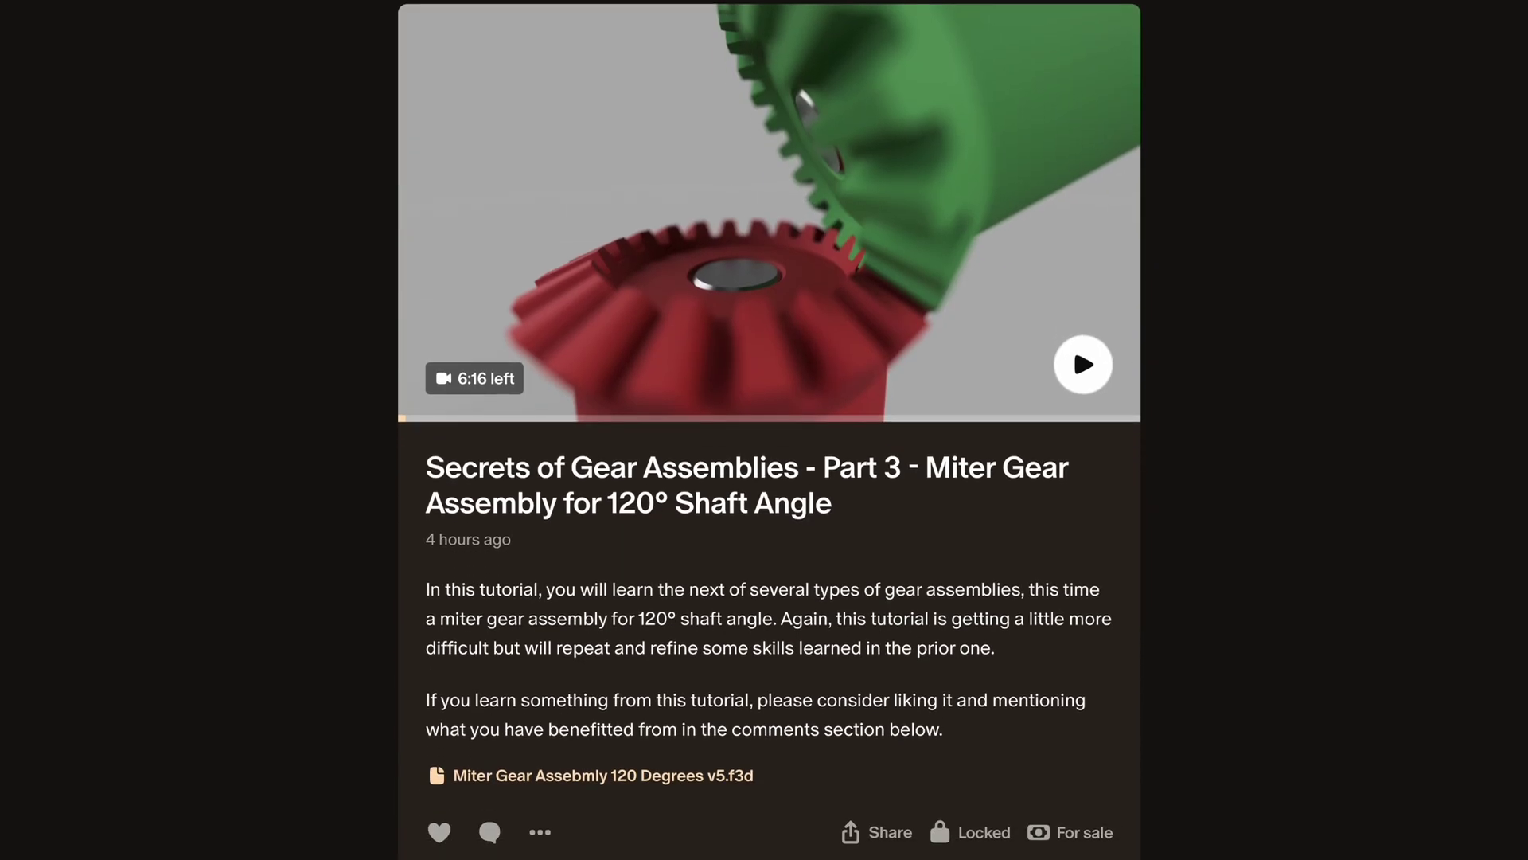
pyautogui.scroll(-10, 769, 429)
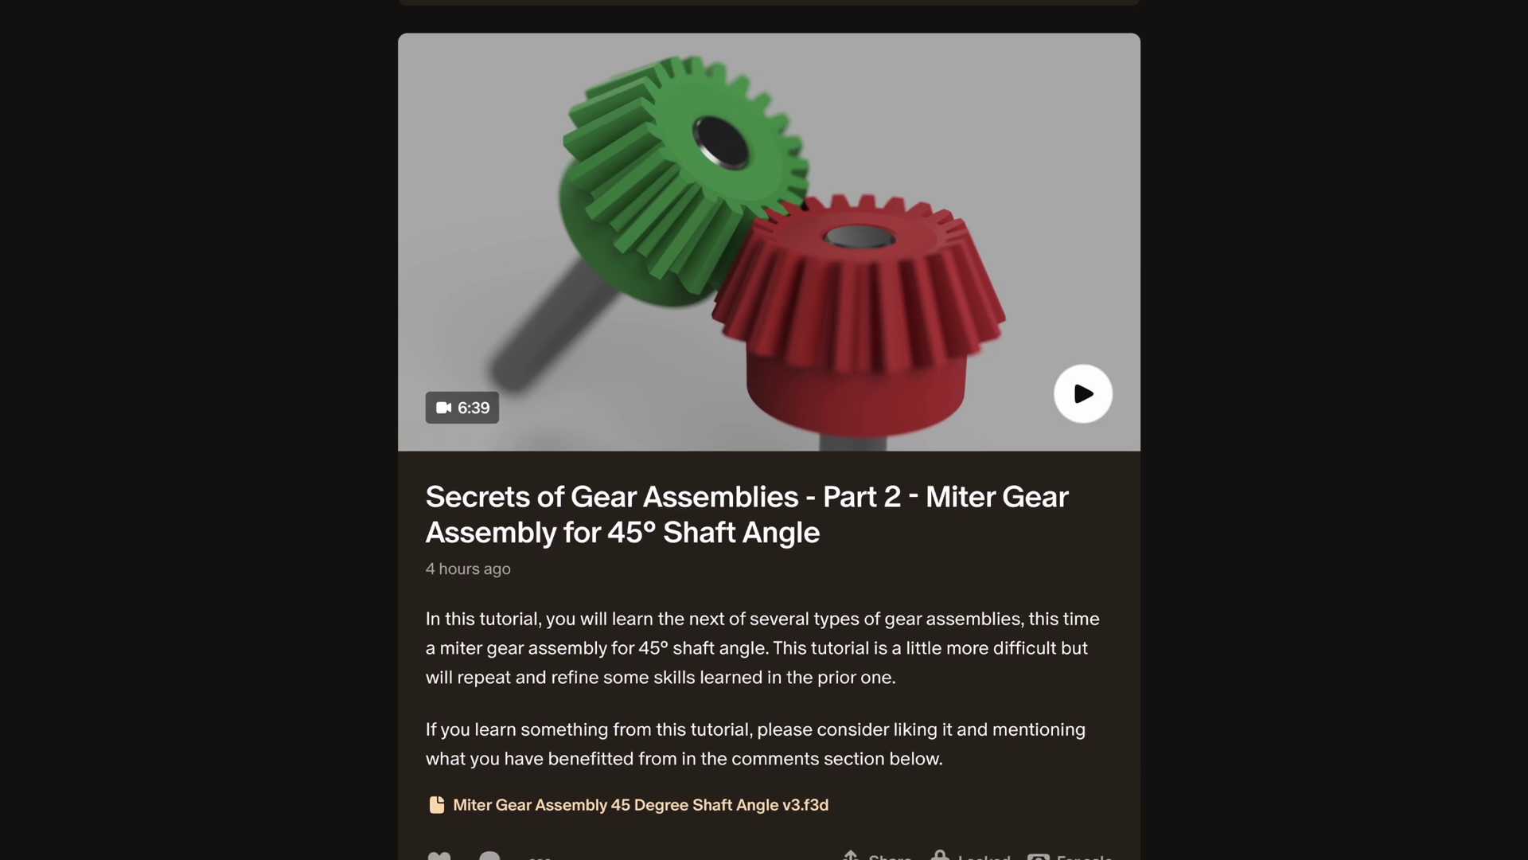
pyautogui.scroll(-8, 769, 429)
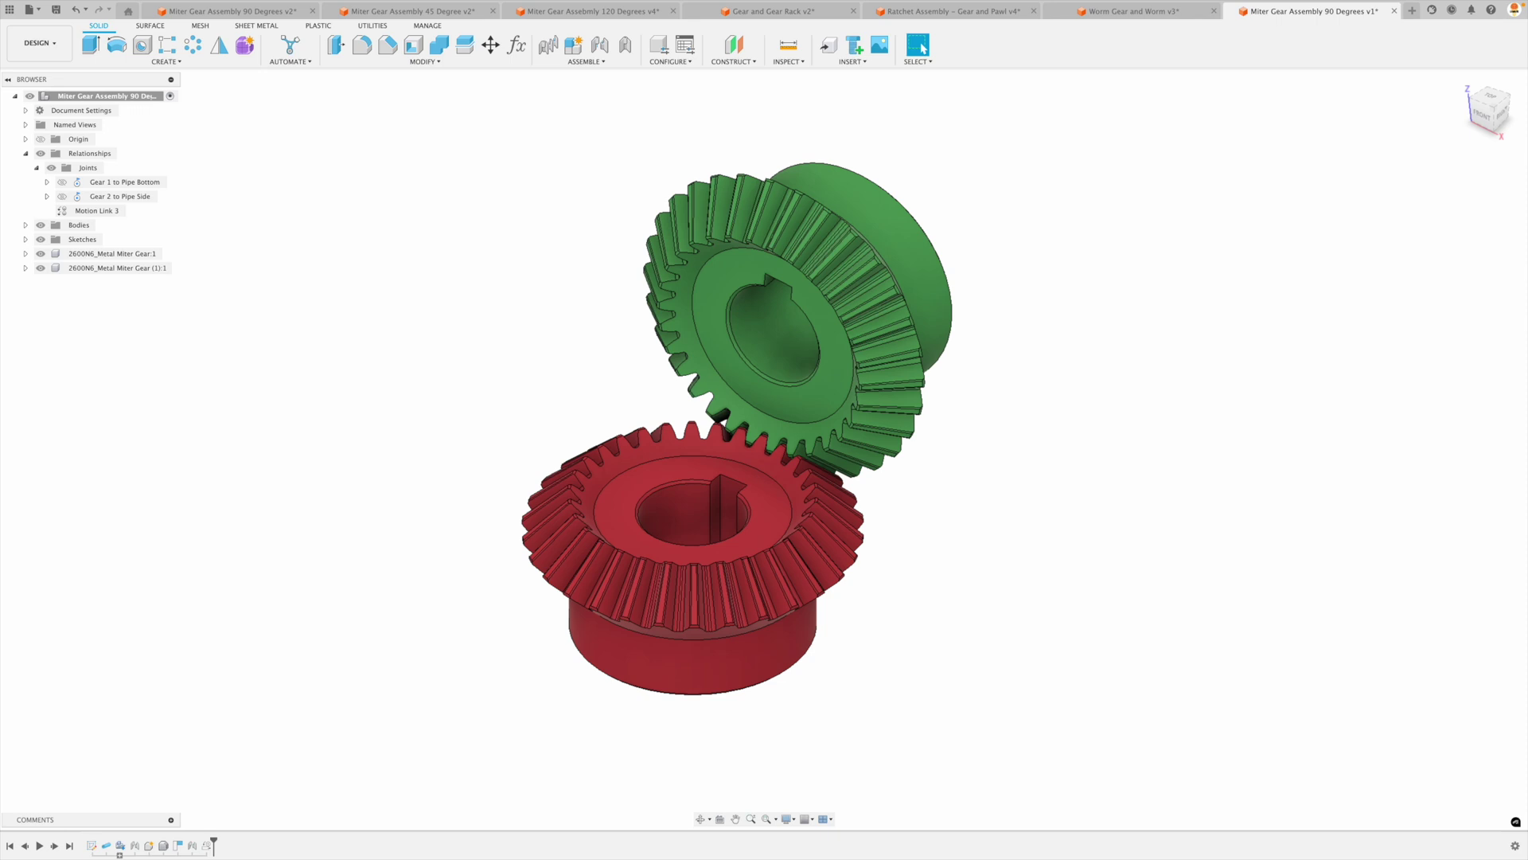
# Start a motion study on the Gear 1 to Pipe Bottom joint and add an animation point with a 360 deg angle at step 100.
pyautogui.click(604, 62)
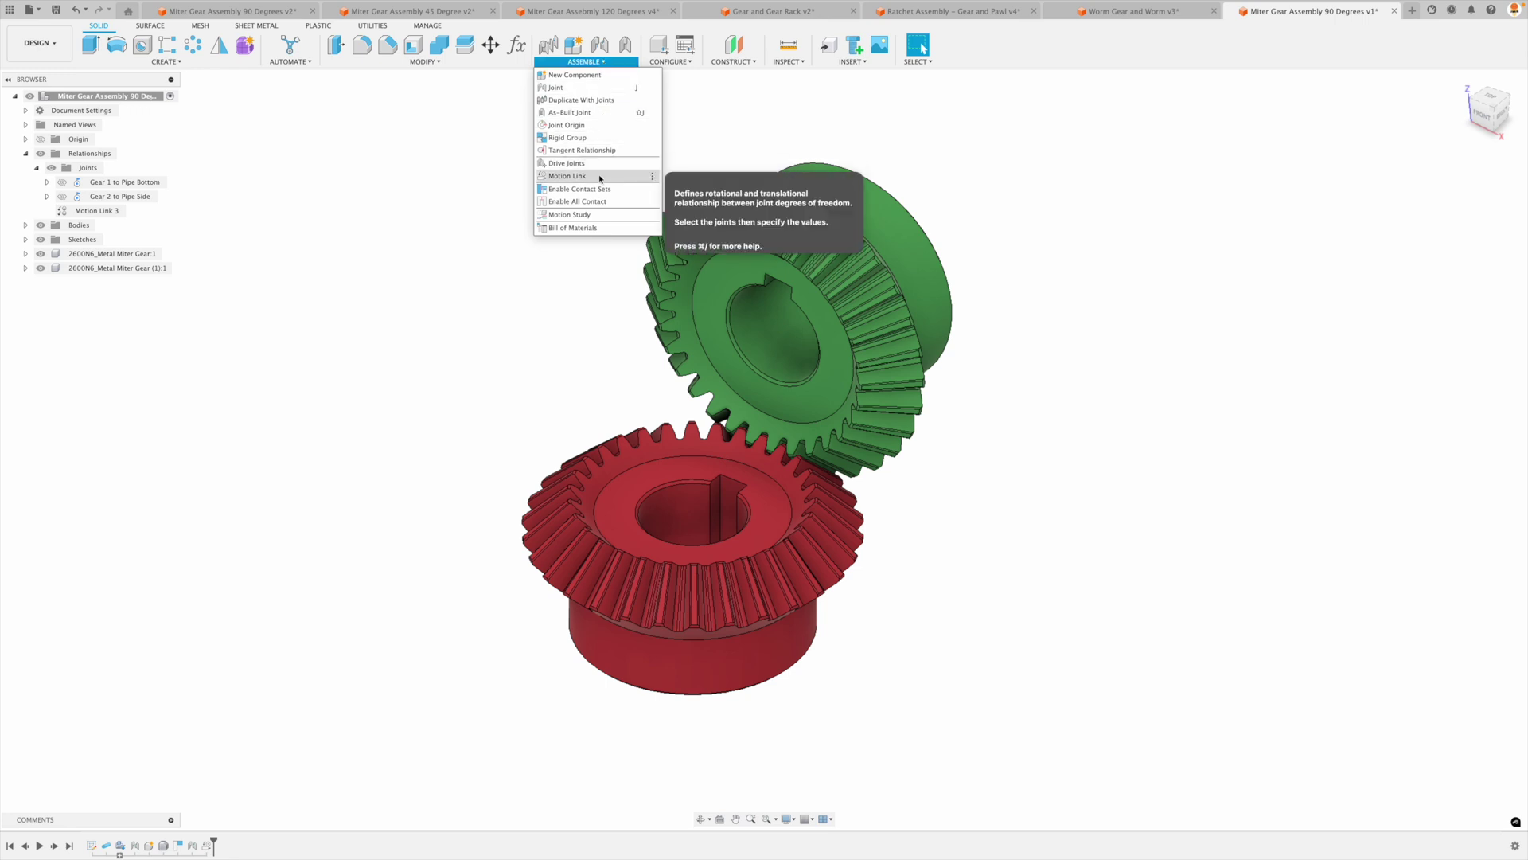
pyautogui.click(591, 214)
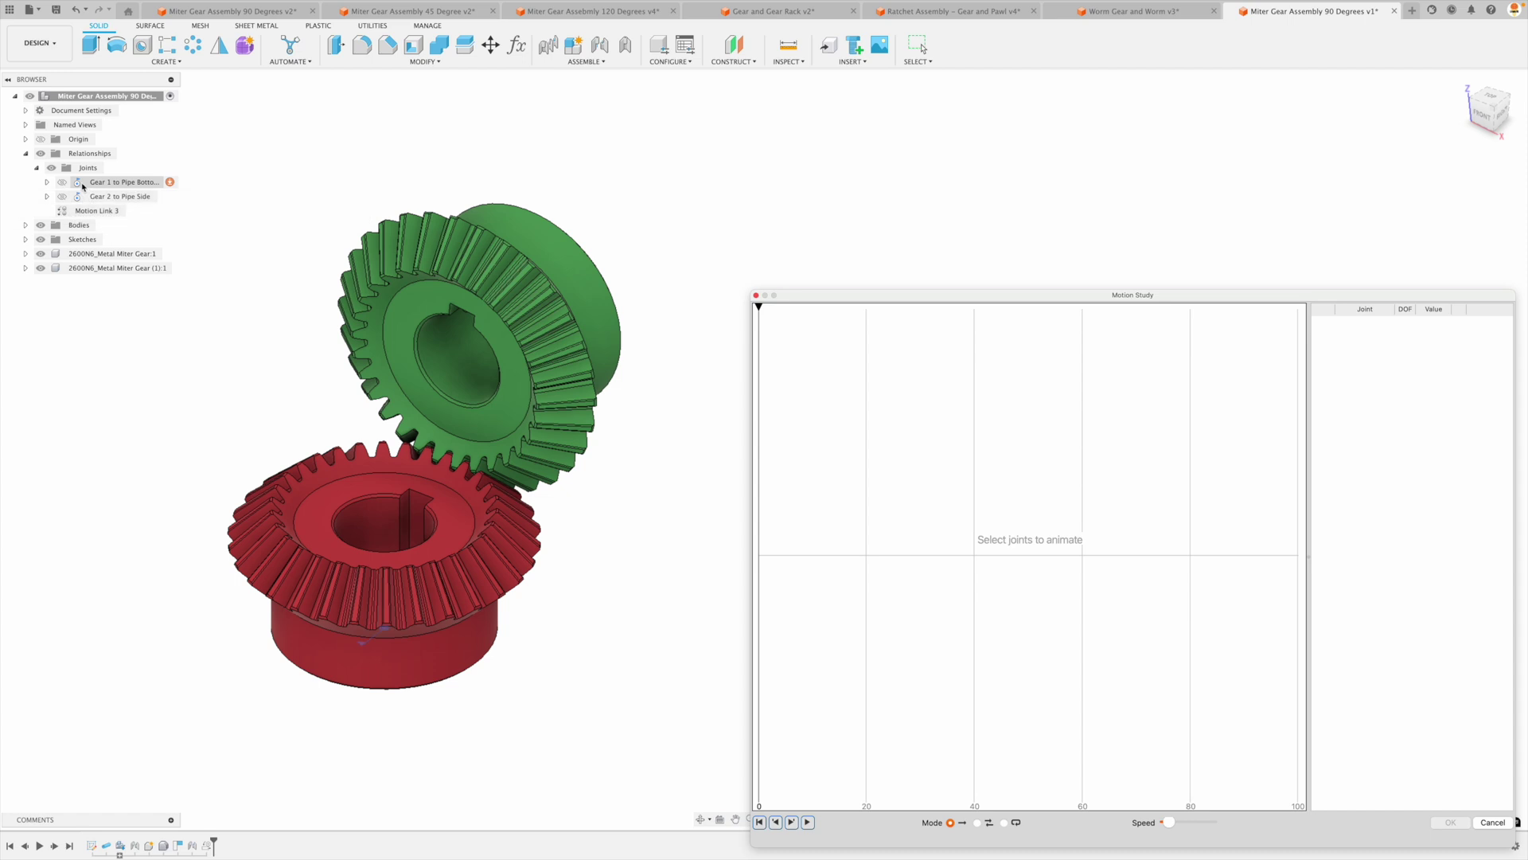
pyautogui.click(80, 185)
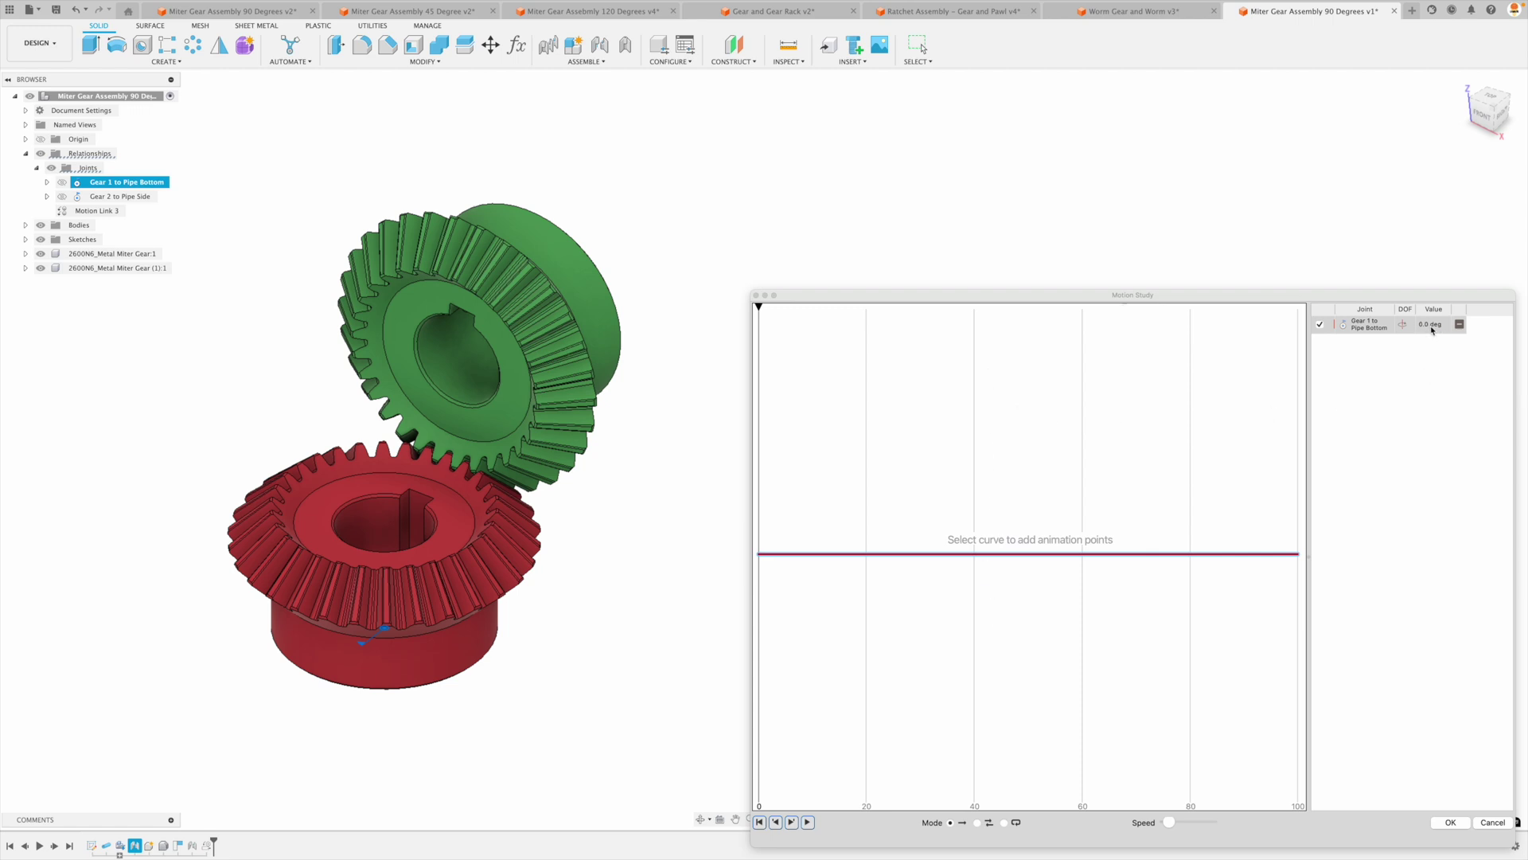
pyautogui.click(1299, 557)
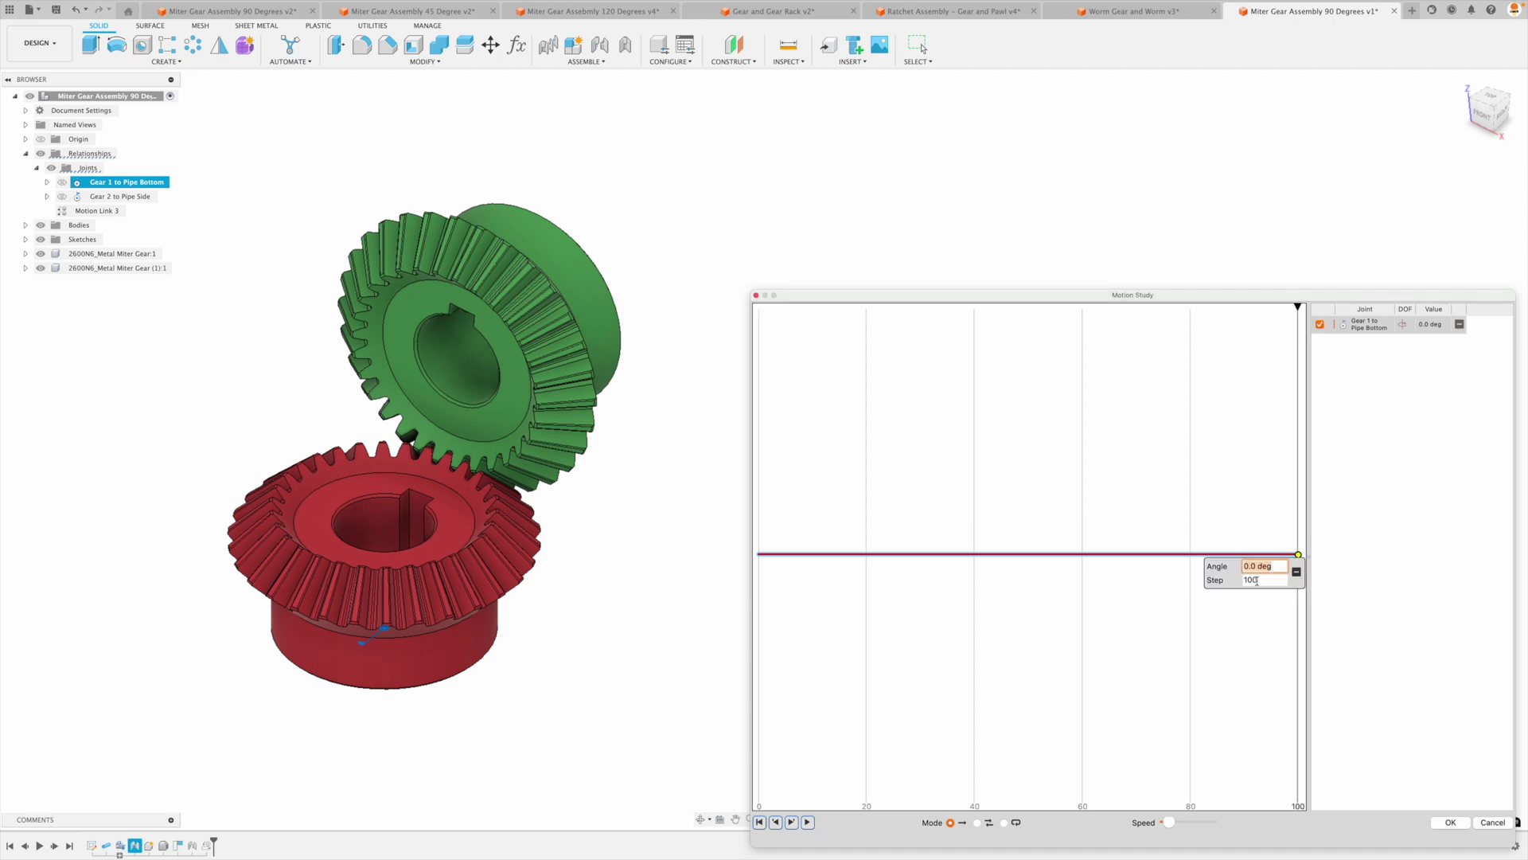
pyautogui.click(1247, 581)
pyautogui.write('99')
pyautogui.doubleClick(1265, 579)
pyautogui.write('10')
pyautogui.write('360')
pyautogui.press('Return')
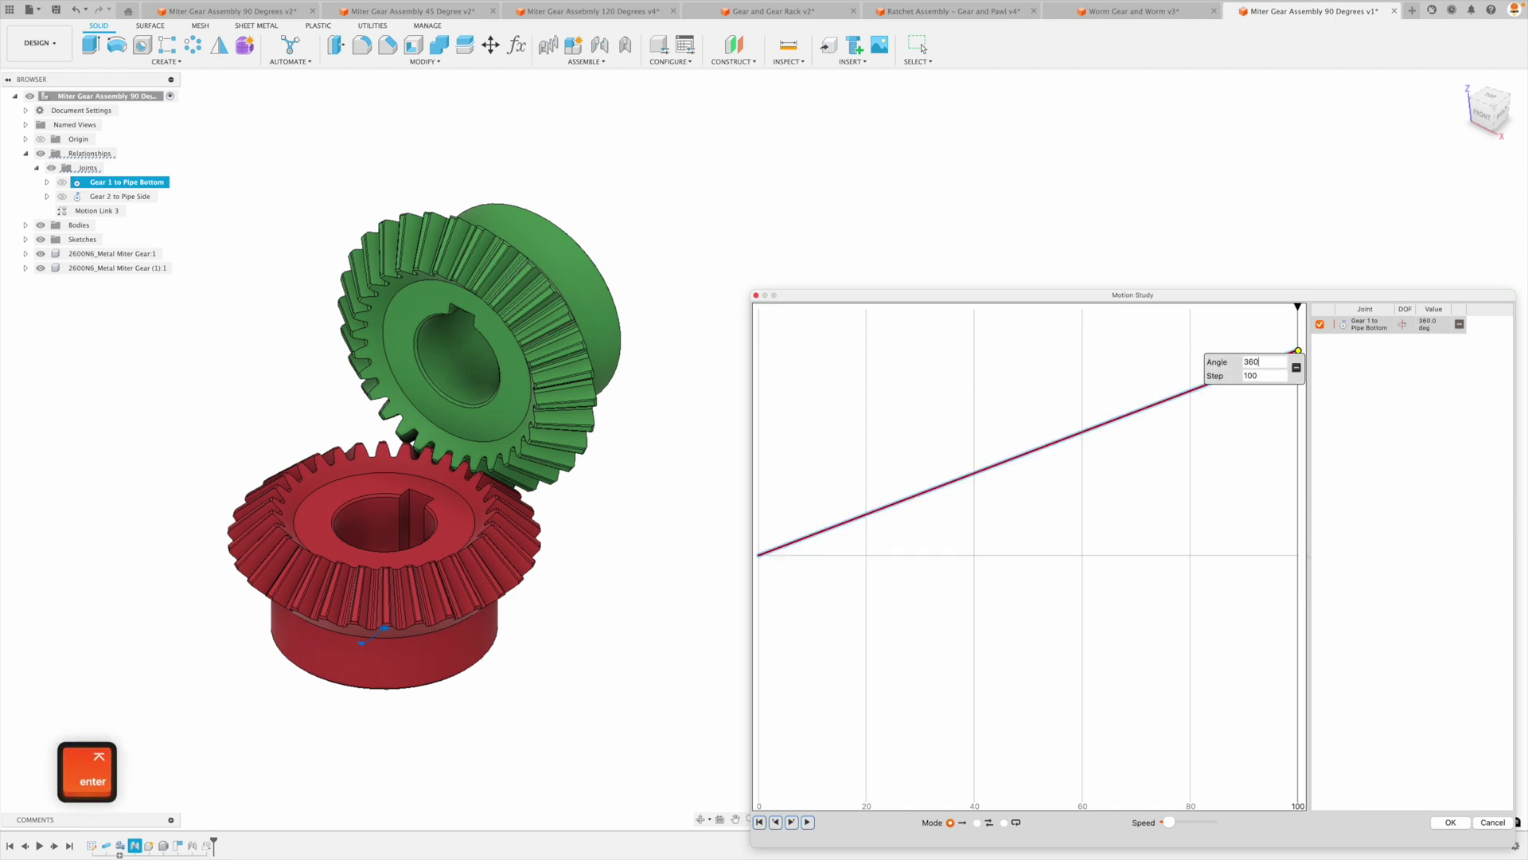
# Adjust the motion study's speed near the low end, set its mode to continuous loop, and play the gear animation.
pyautogui.click(1171, 824)
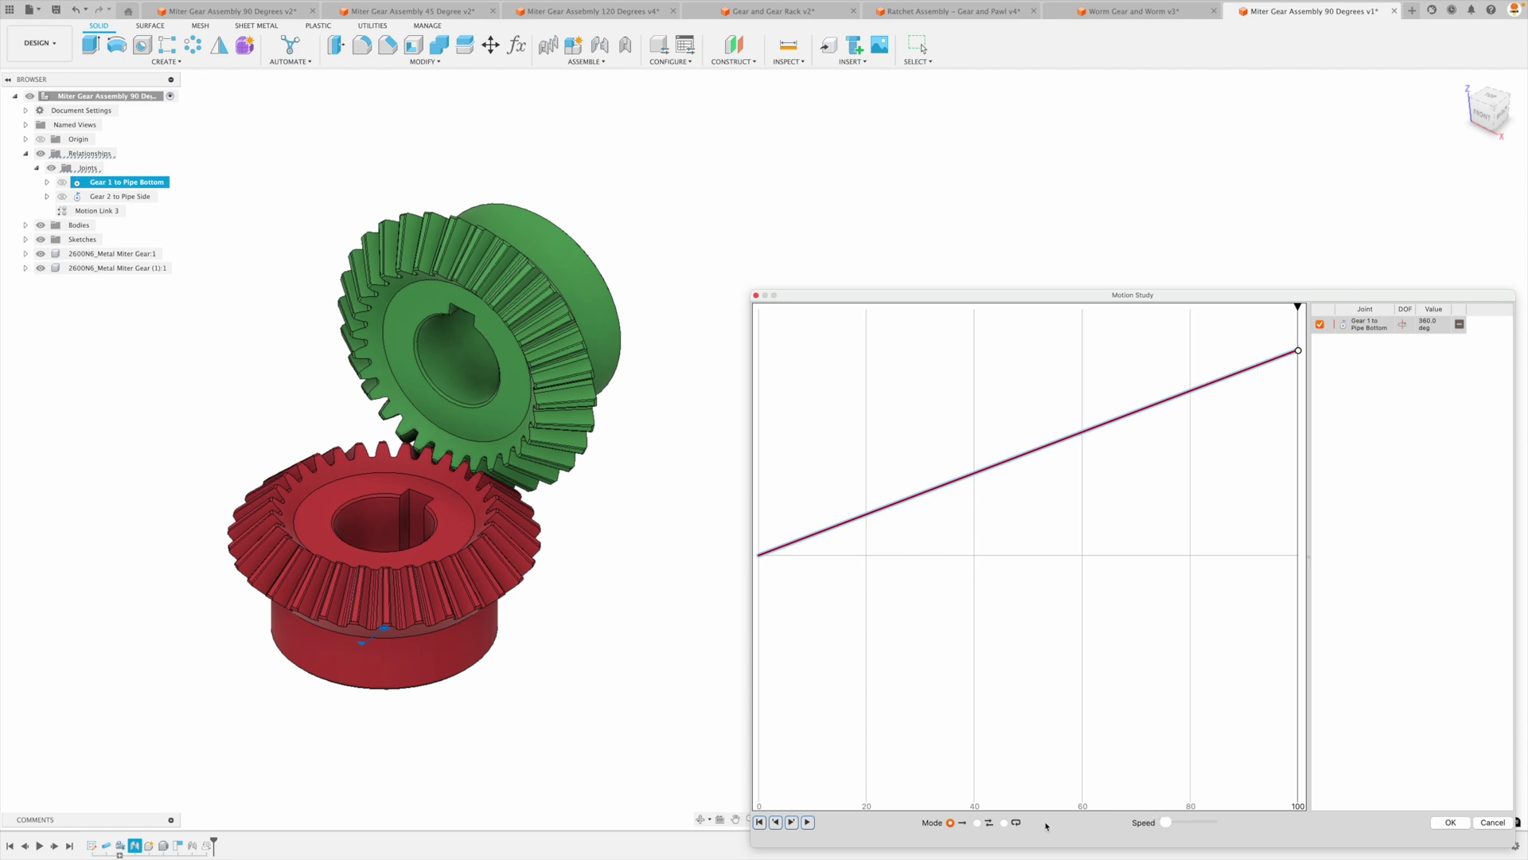
pyautogui.click(808, 823)
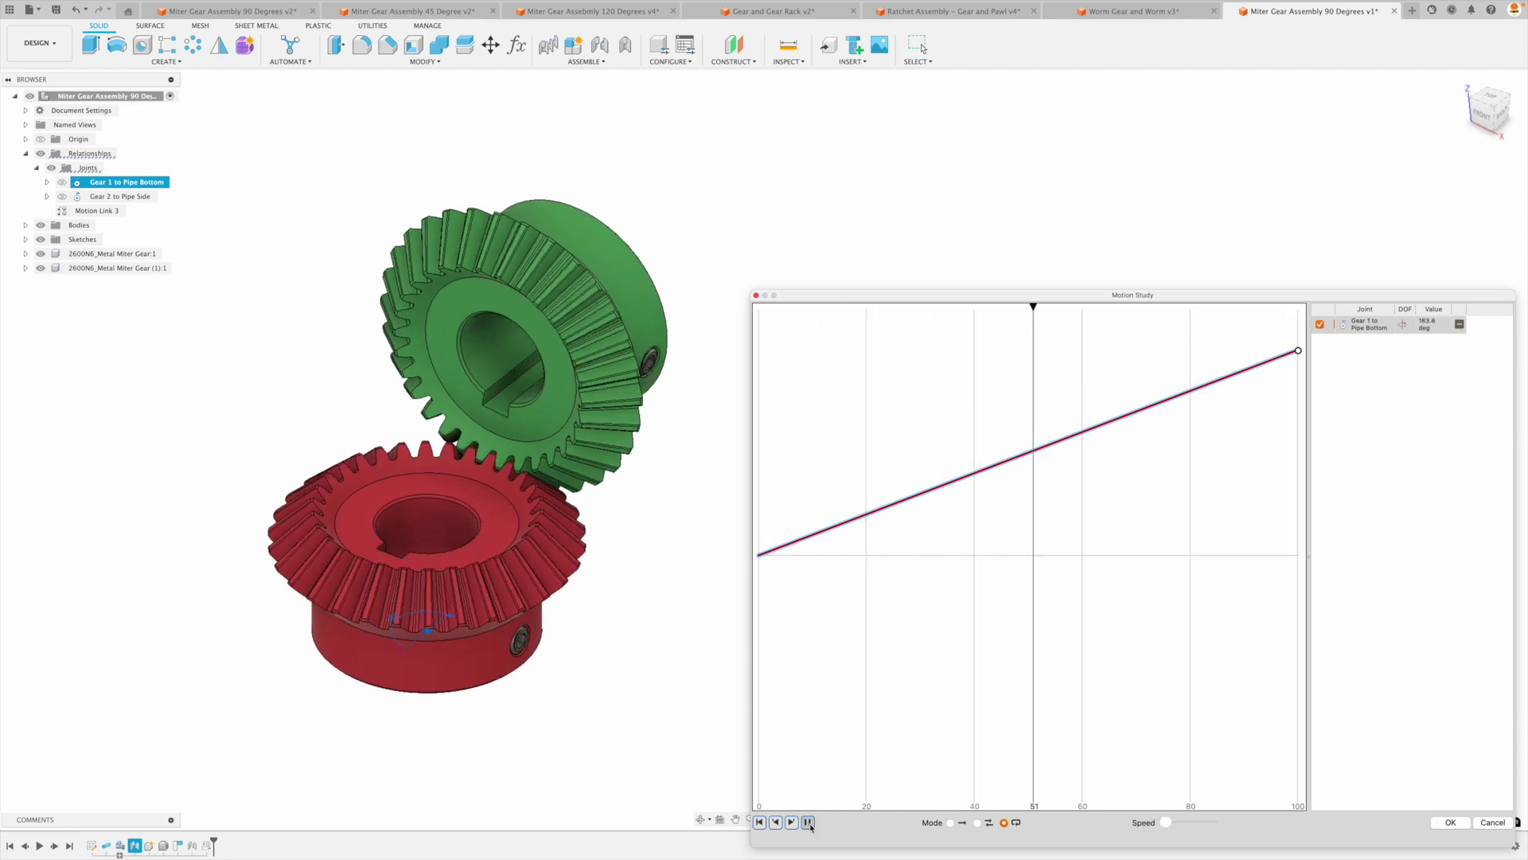